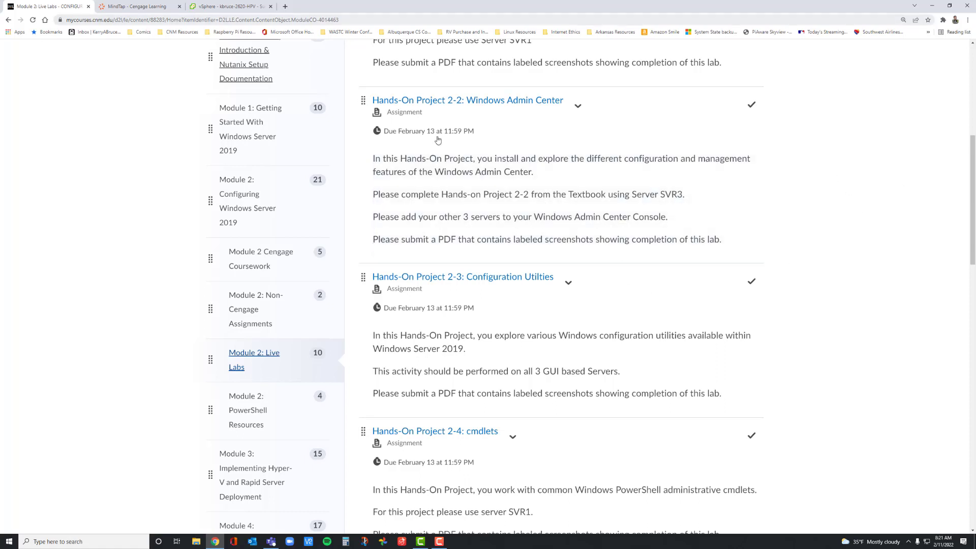
# Step: Switch to the MindTap textbook tab for the Project 2-2 Windows Admin Center instructions
pyautogui.click(129, 7)
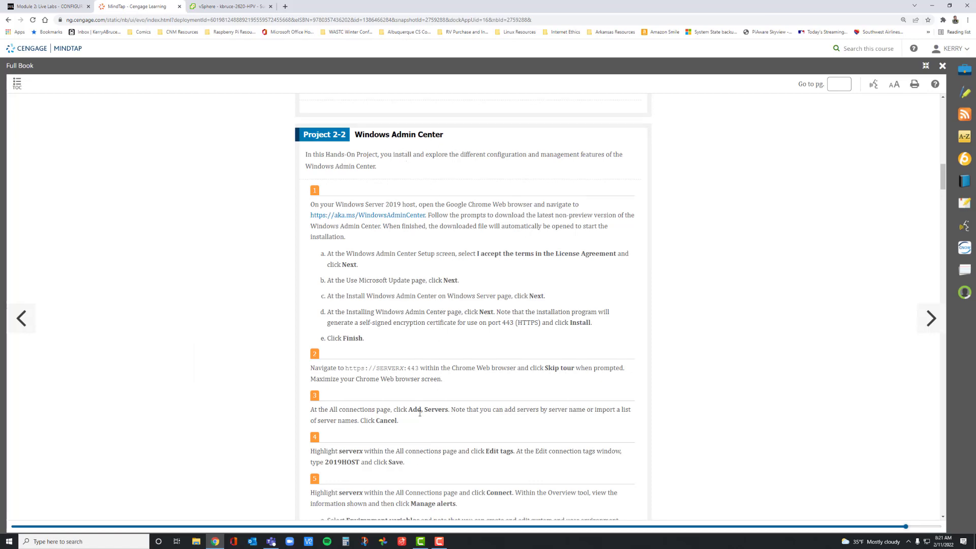
# Step: Open a web console for kbruce-2620-SVR-3 from vSphere and detach it into its own window
pyautogui.click(231, 8)
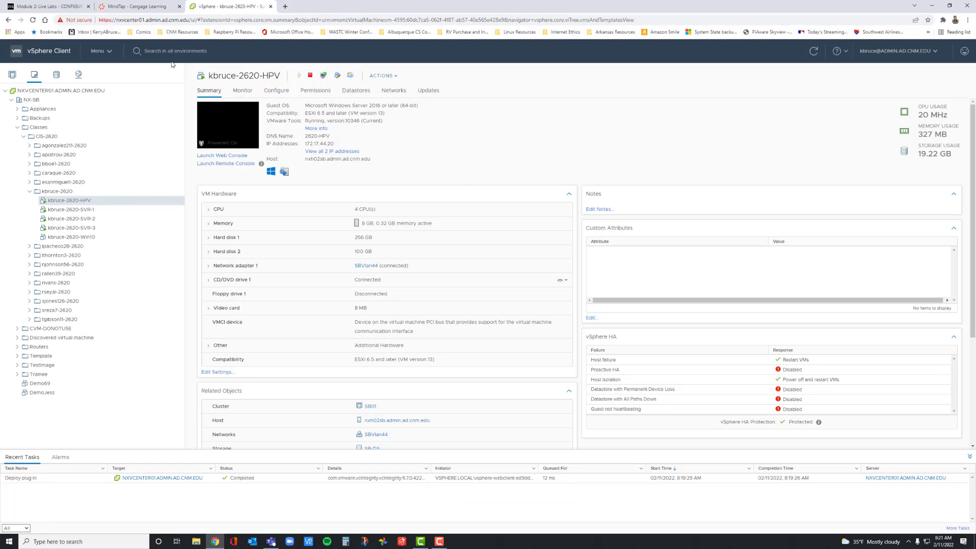
pyautogui.press('F9')
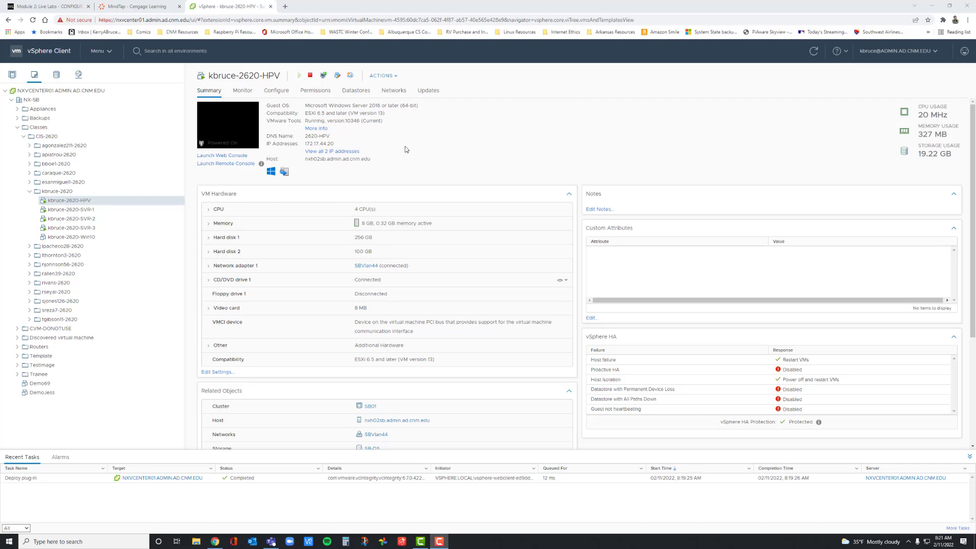
pyautogui.click(101, 230)
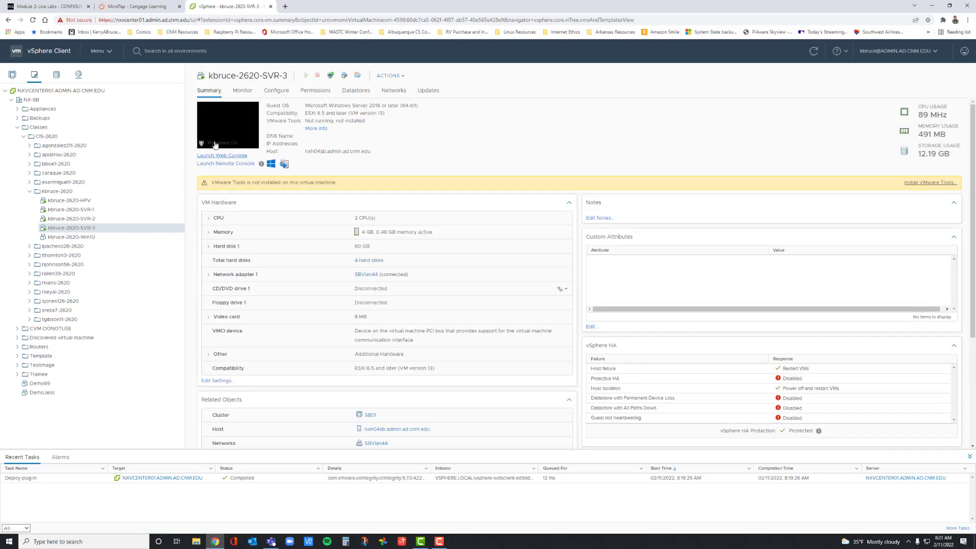
pyautogui.click(227, 130)
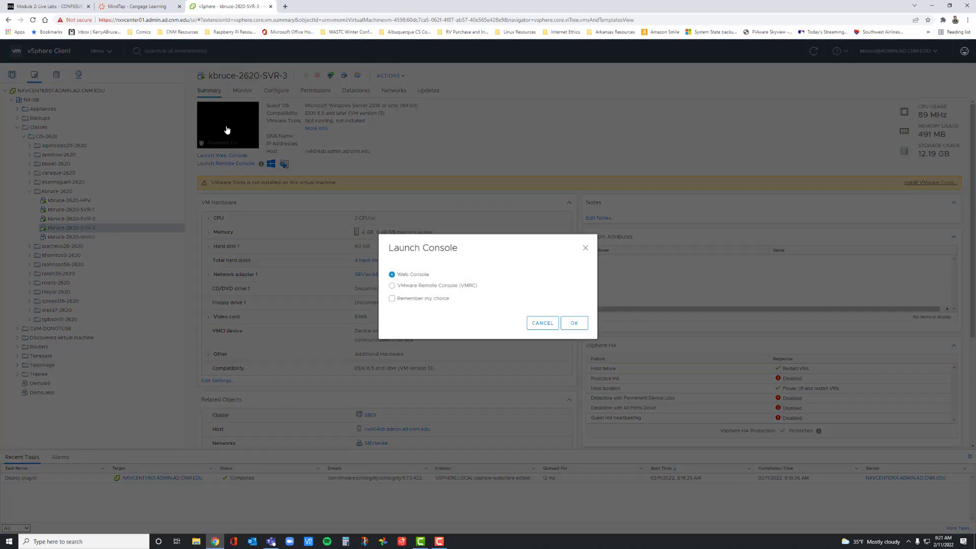
pyautogui.click(574, 324)
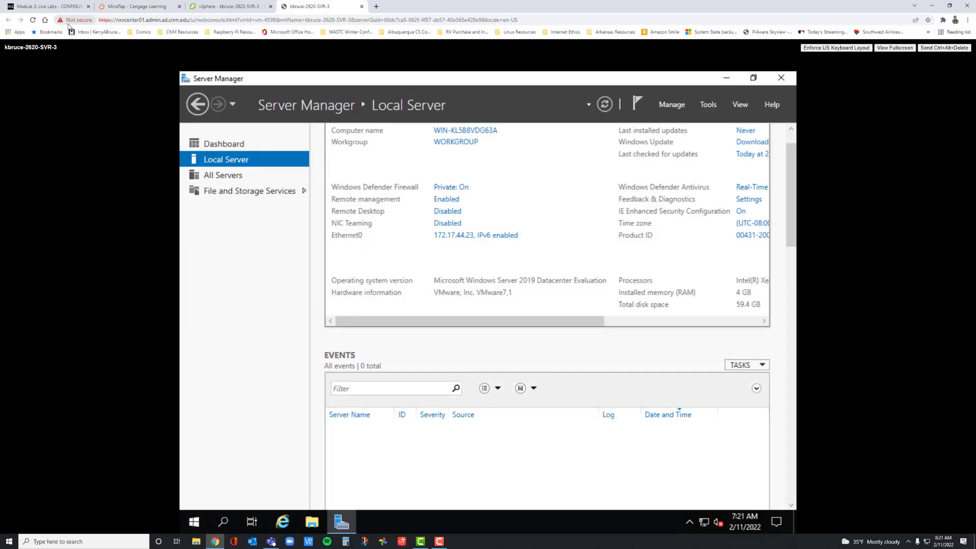
pyautogui.moveTo(327, 10); pyautogui.dragTo(451, 137)
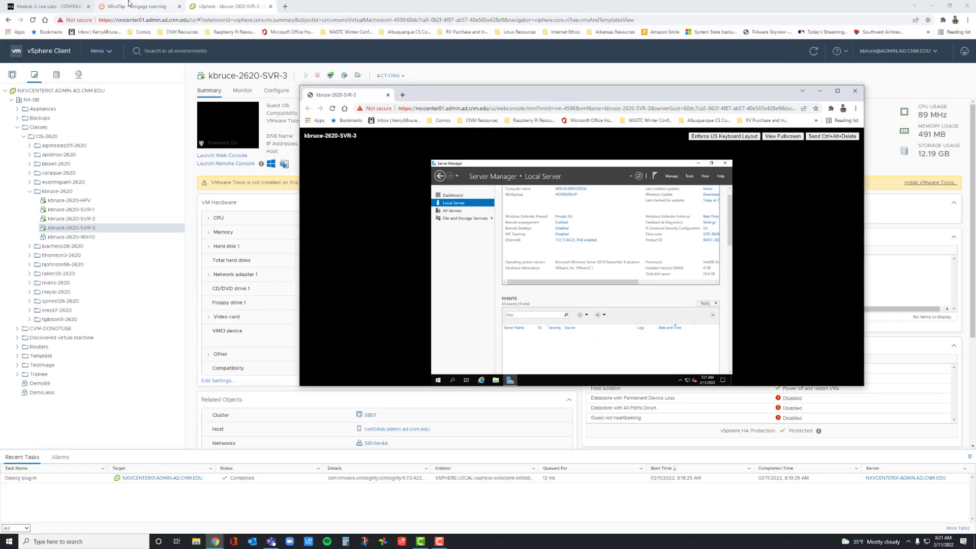
pyautogui.click(124, 7)
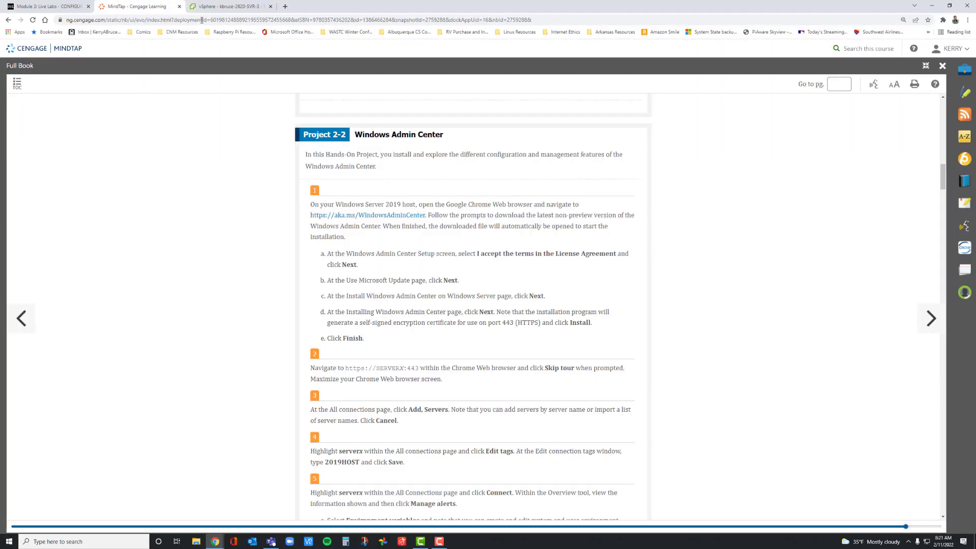
# Step: Tile MindTap on the right and the SVR-3 console on the left, then minimize Server Manager
pyautogui.moveTo(381, 5); pyautogui.dragTo(975, 253)
pyautogui.click(332, 205)
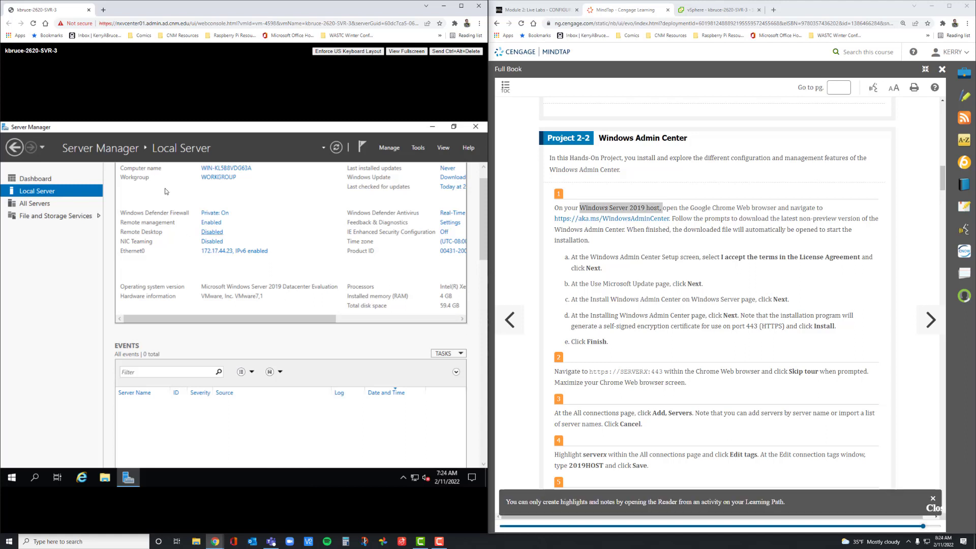
pyautogui.moveTo(580, 208); pyautogui.dragTo(662, 208)
pyautogui.click(433, 127)
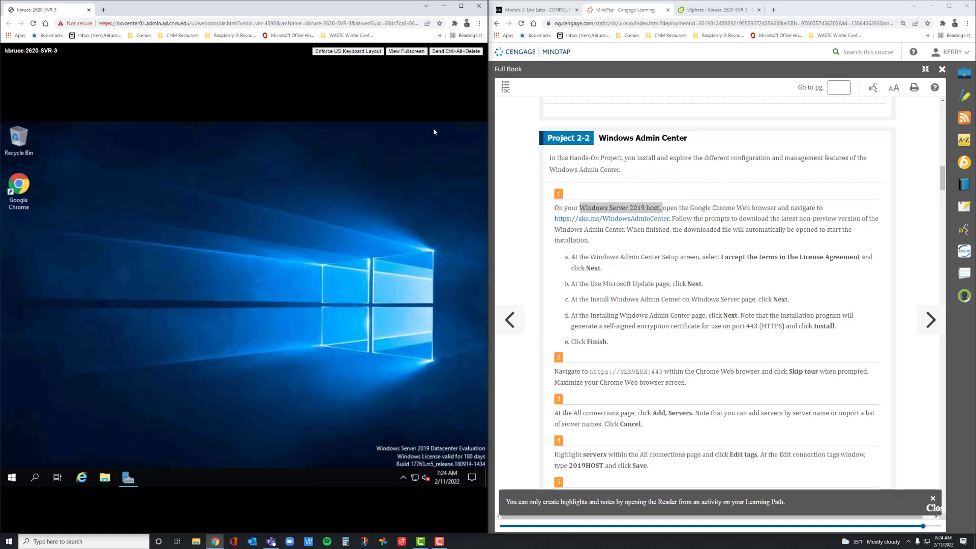
pyautogui.doubleClick(22, 191)
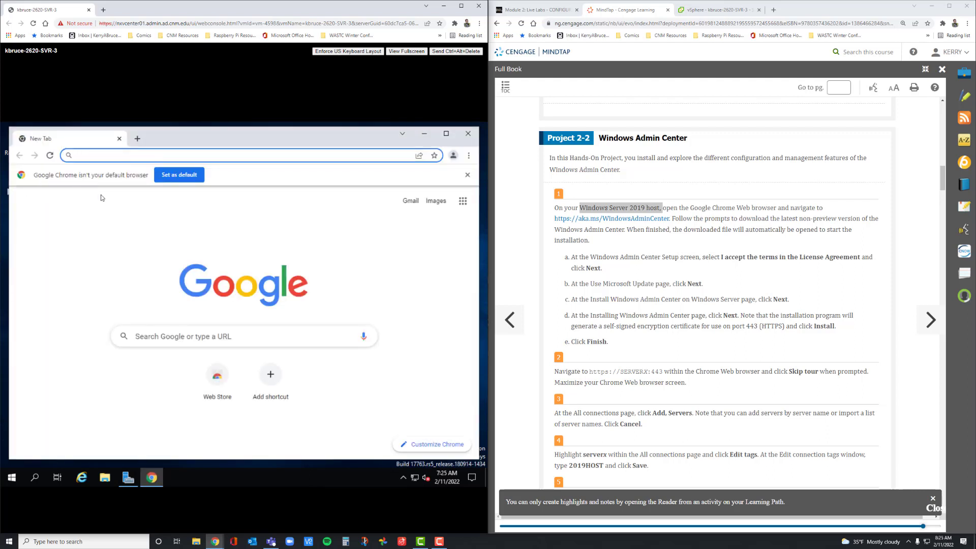
pyautogui.write('htt')
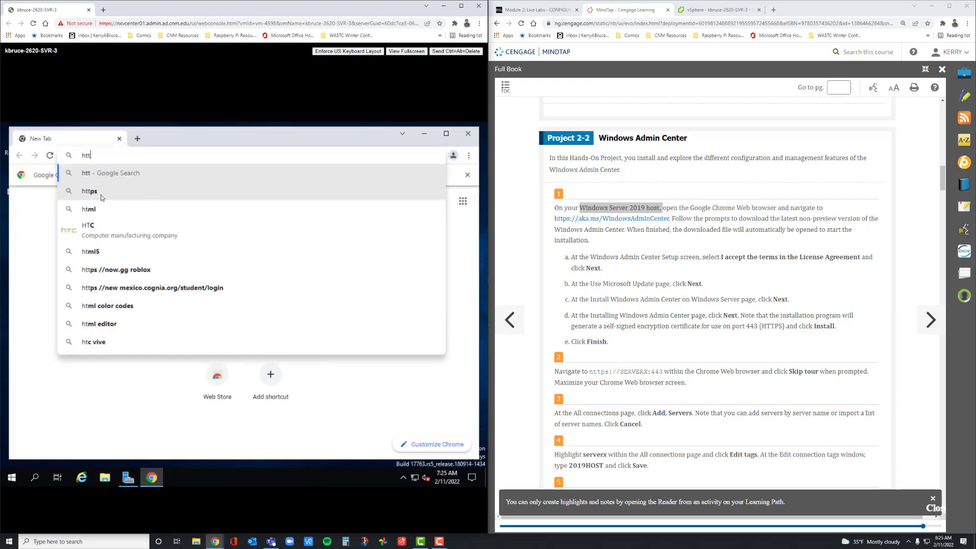
pyautogui.write('ps://')
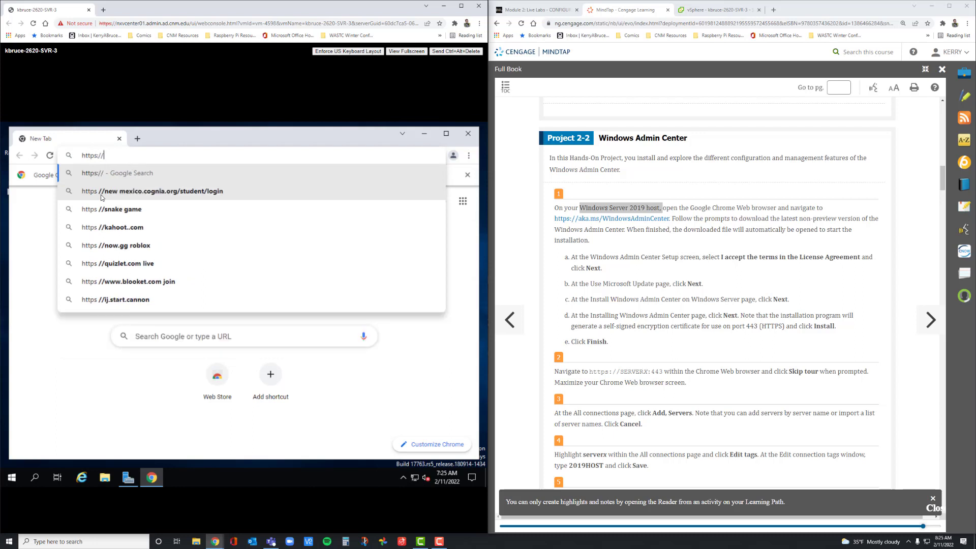
pyautogui.write('a')
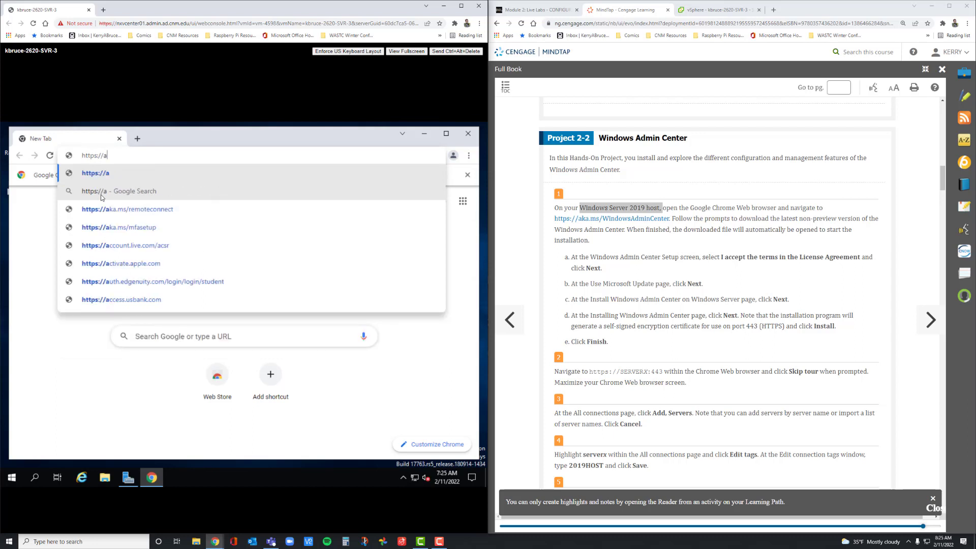
pyautogui.write('ka.ms')
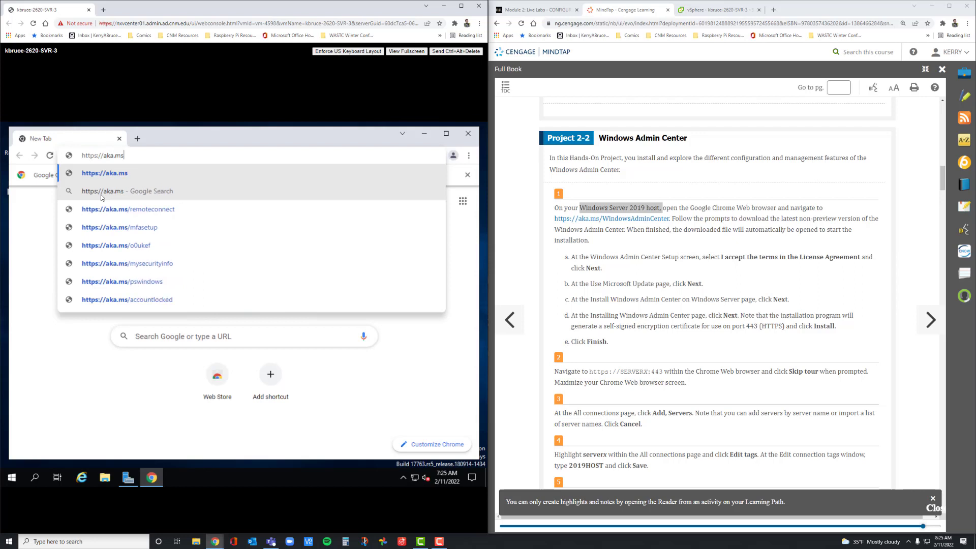
pyautogui.write('/Win')
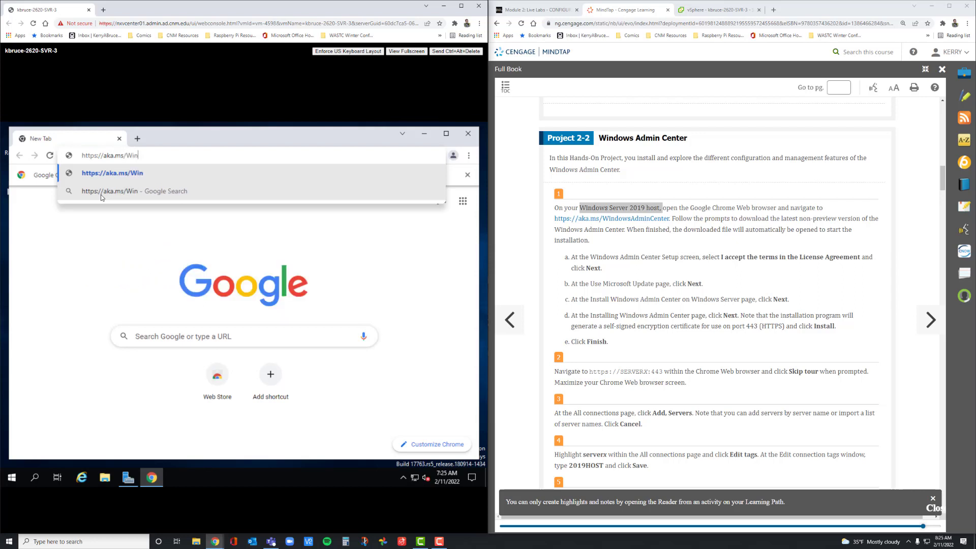
pyautogui.write('dowsAdm')
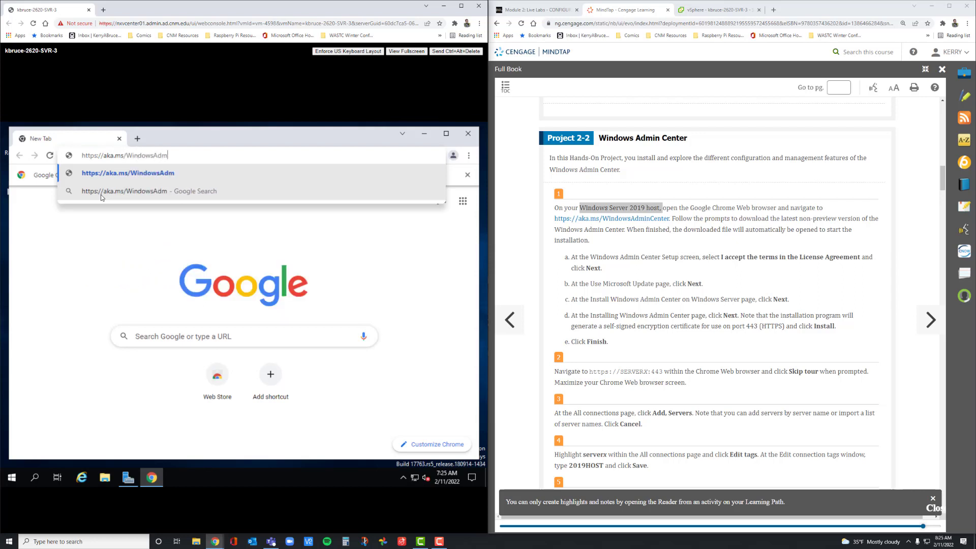
pyautogui.write('inCenter')
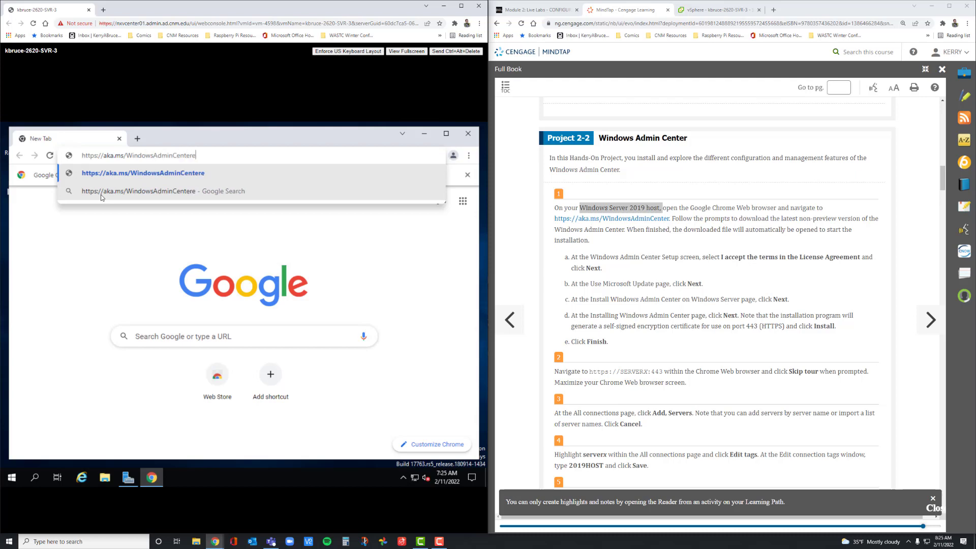
pyautogui.press('Return')
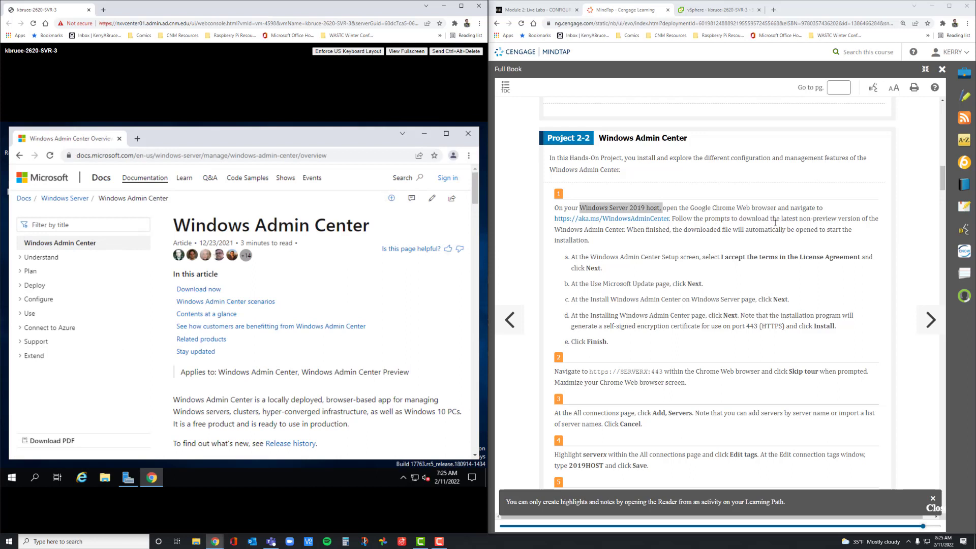
# Step: Follow the Windows Admin Center download link to the Evaluation Center and dismiss the survey popup
pyautogui.moveTo(783, 218); pyautogui.dragTo(859, 218)
pyautogui.click(762, 239)
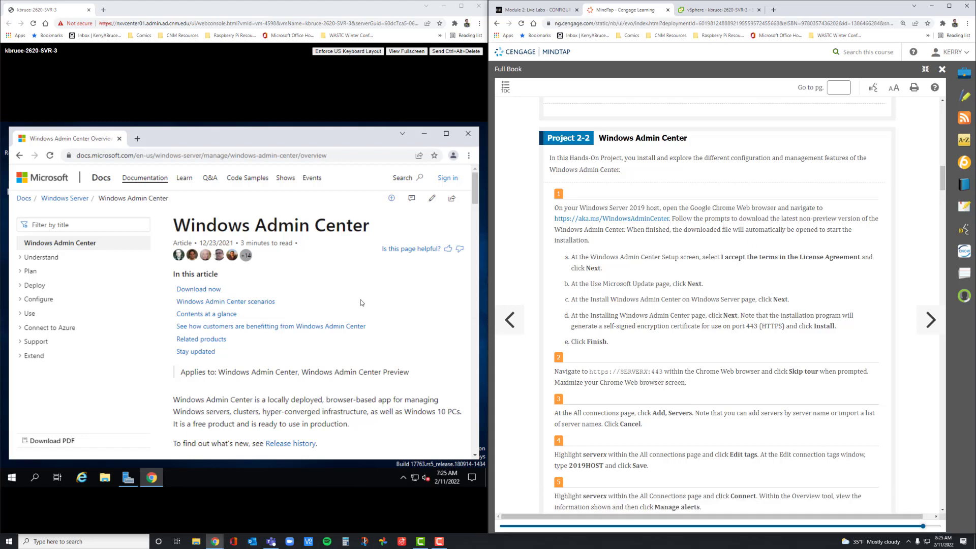
pyautogui.scroll(-5, 355, 303)
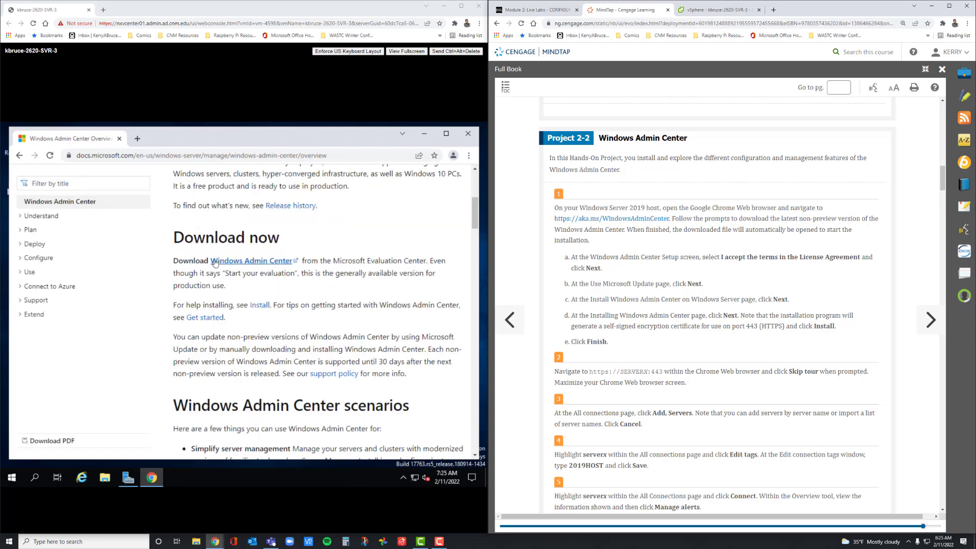
pyautogui.click(258, 265)
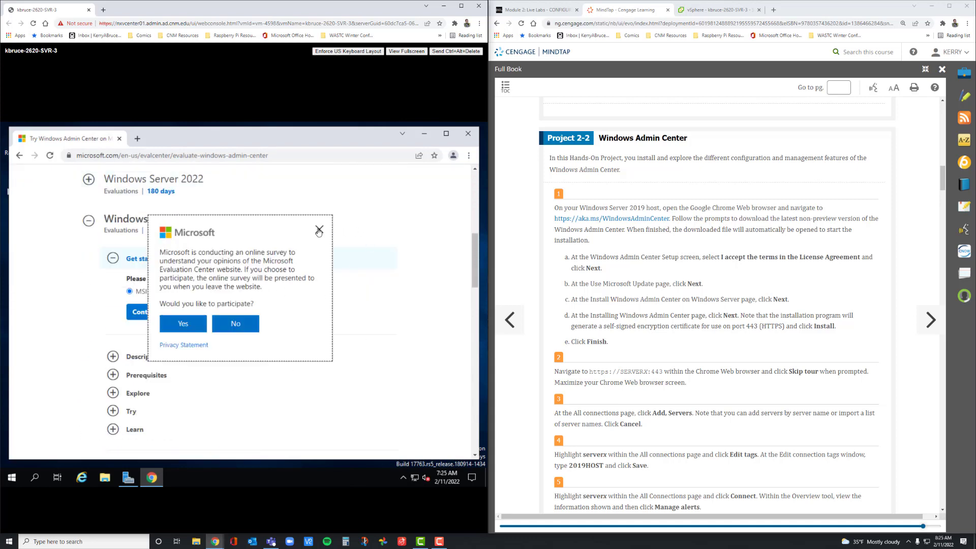
pyautogui.click(319, 229)
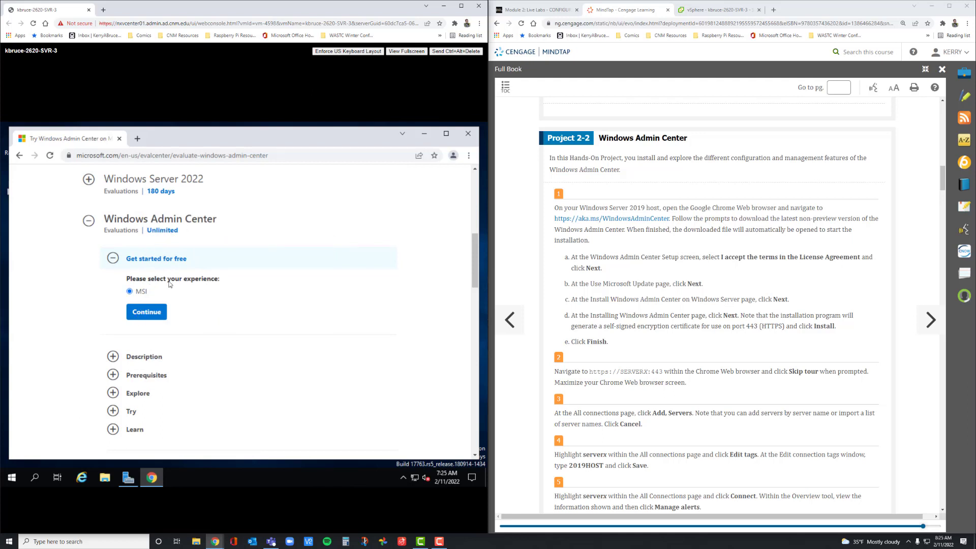
# Step: Choose the MSI download and enter the first and last name on the registration form
pyautogui.click(146, 312)
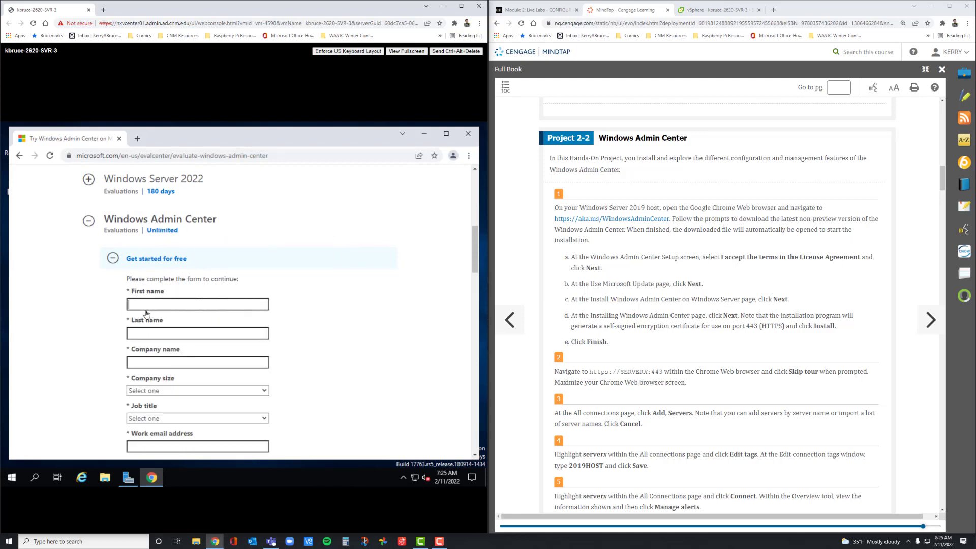
pyautogui.click(192, 304)
pyautogui.write('Kerry')
pyautogui.doubleClick(191, 303)
pyautogui.write('Bozo')
pyautogui.press('Tab')
pyautogui.write('The ')
pyautogui.write('CNM')
# Step: Set company size to 1000+ and job title to IT or Technical Manager
pyautogui.click(258, 390)
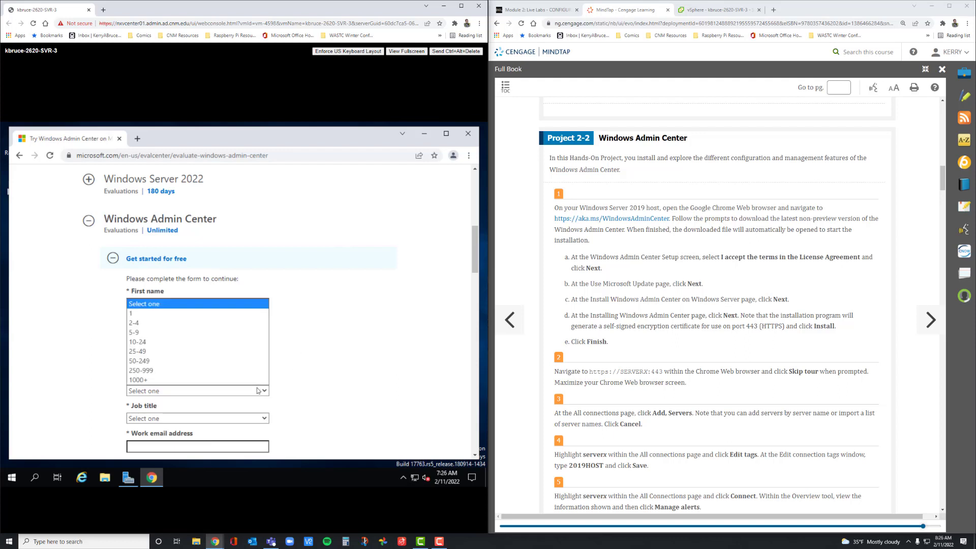
pyautogui.click(145, 381)
pyautogui.click(172, 418)
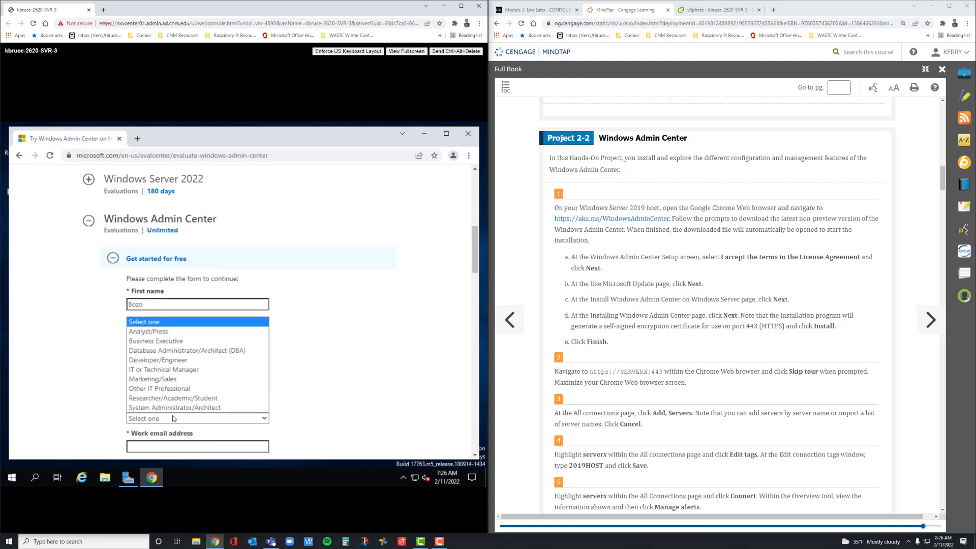
pyautogui.click(172, 371)
# Step: Enter the work e-mail address and work phone number
pyautogui.scroll(-1, 213, 384)
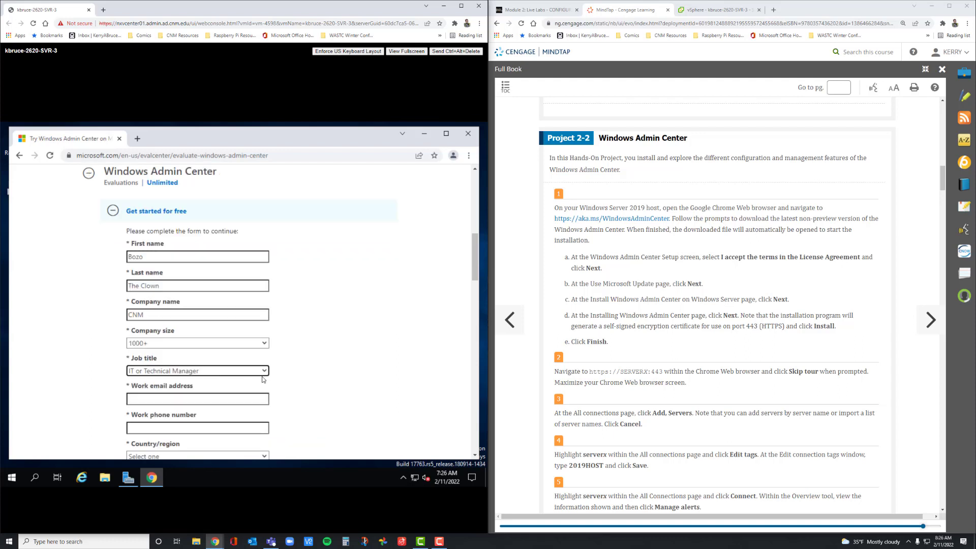
pyautogui.click(187, 401)
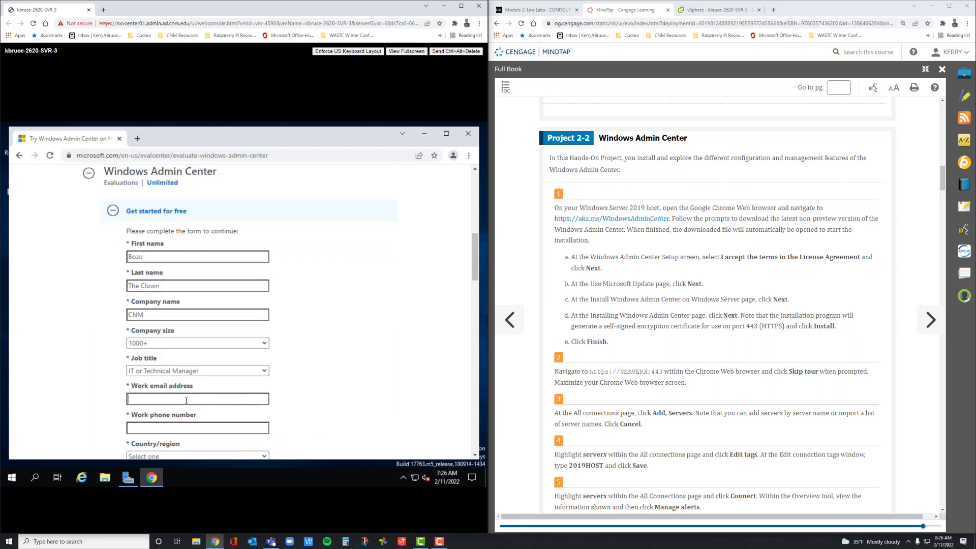
pyautogui.write('u')
pyautogui.scroll(-2, 187, 400)
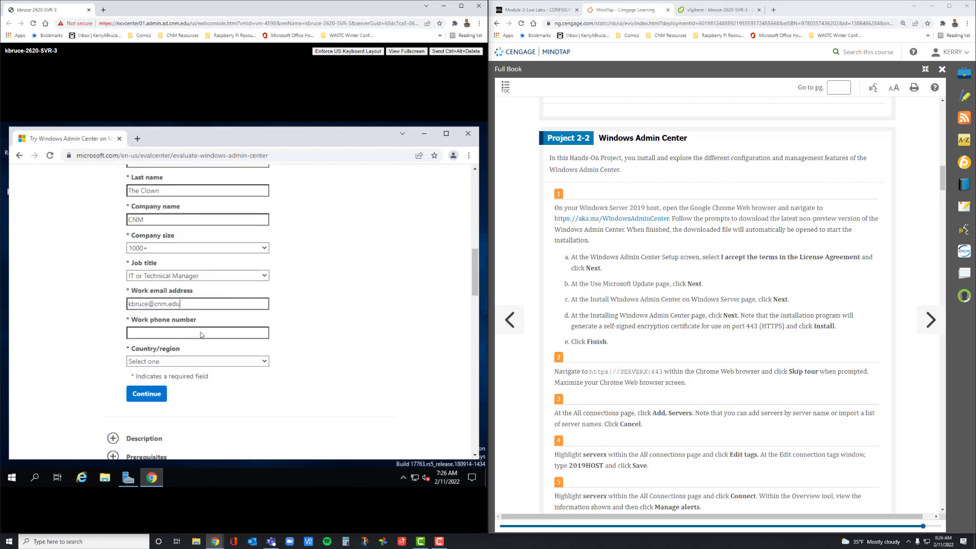
pyautogui.click(201, 332)
# Step: Select United States as the country, decline Microsoft offers, and submit to start the download
pyautogui.click(211, 361)
pyautogui.scroll(-20, 169, 203)
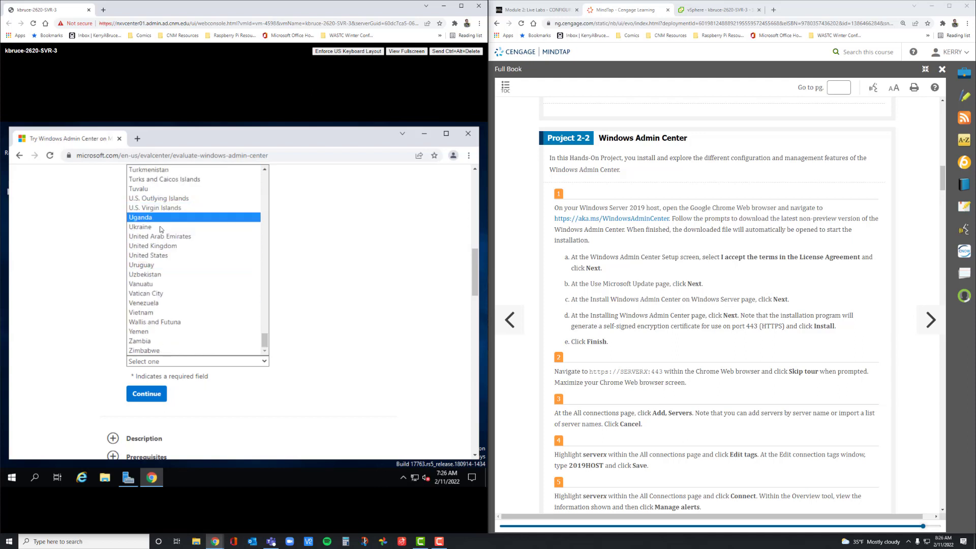
pyautogui.click(155, 255)
pyautogui.scroll(-2, 166, 401)
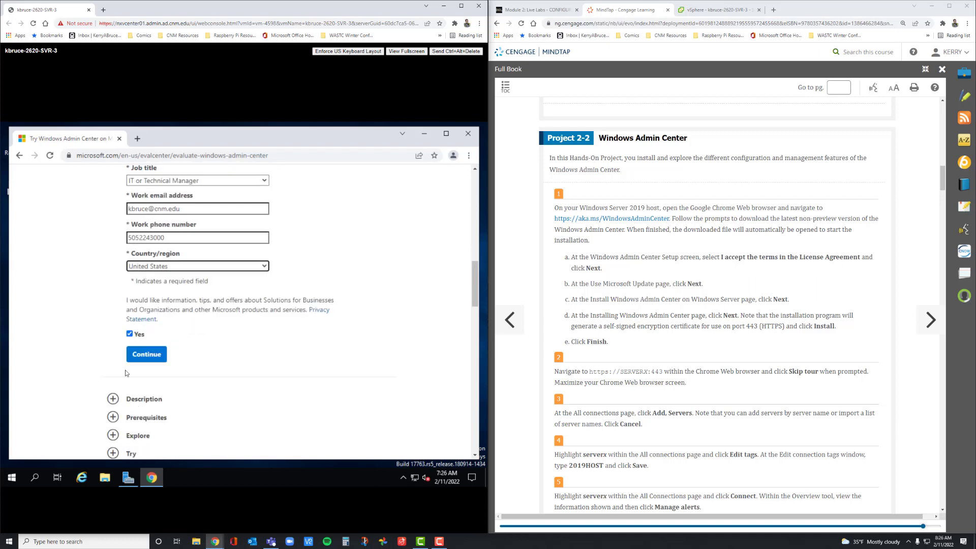
pyautogui.click(130, 334)
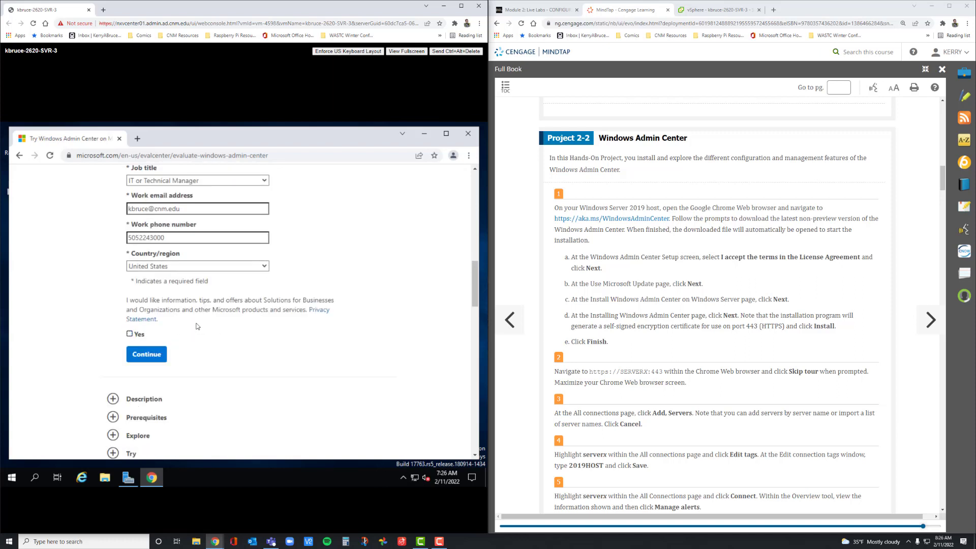
pyautogui.click(147, 354)
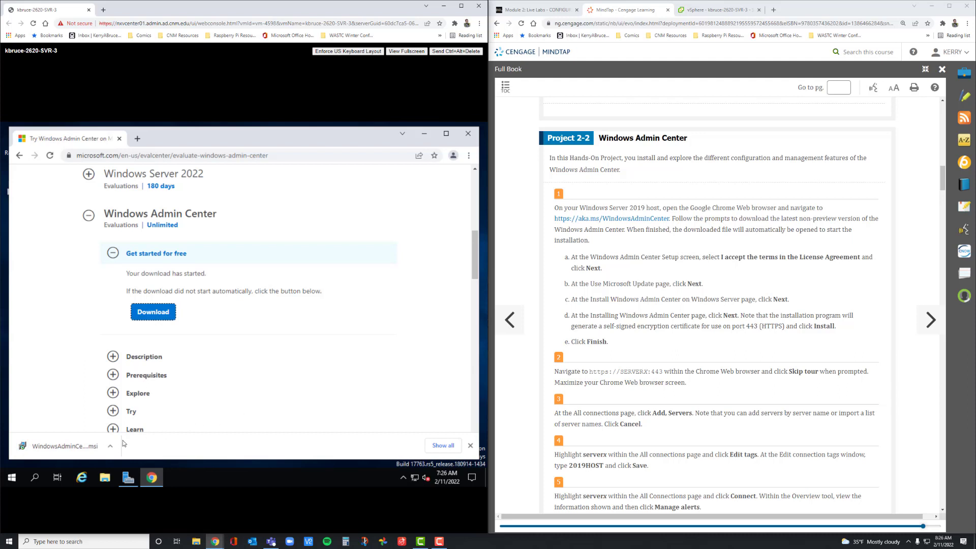
# Step: Run the downloaded installer, accept the license, and install on port 443 with a self-signed certificate
pyautogui.click(49, 446)
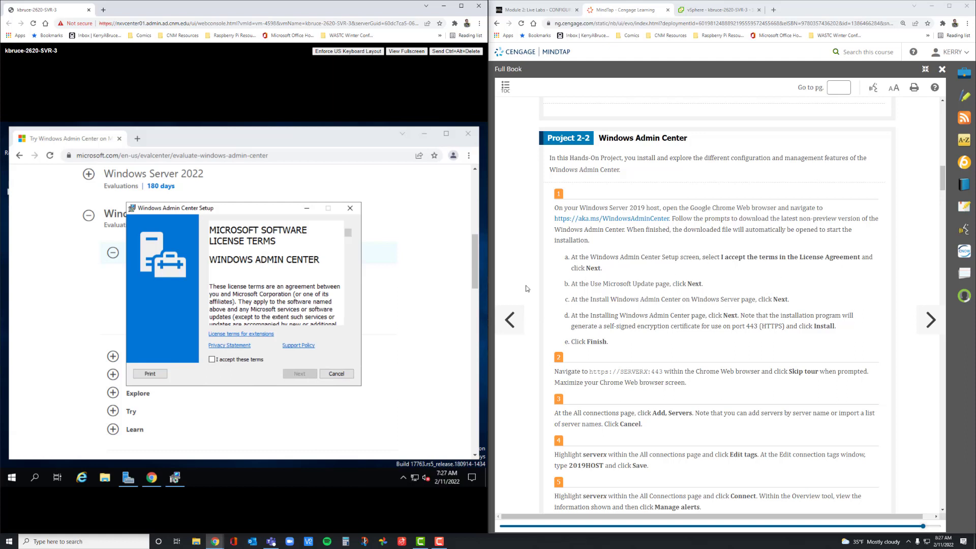
pyautogui.click(219, 360)
pyautogui.click(309, 377)
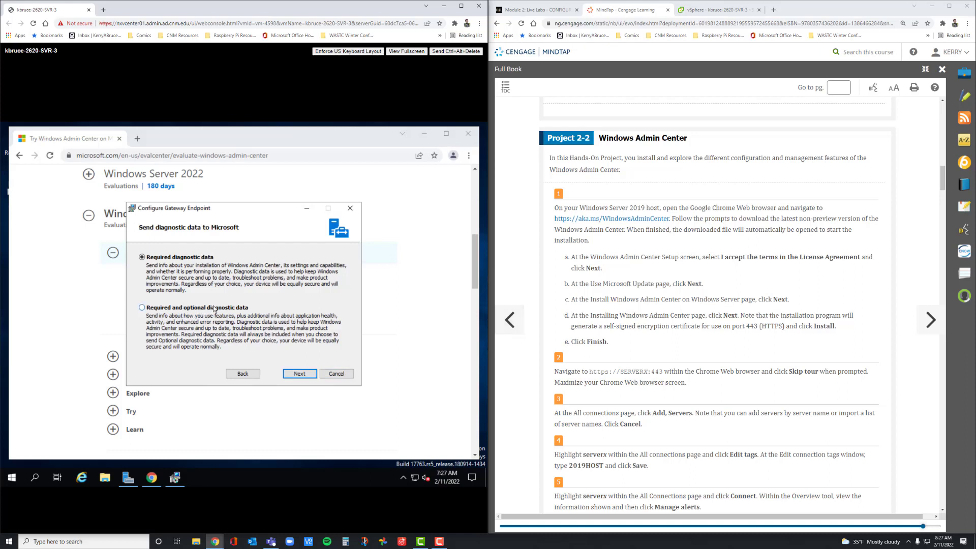
pyautogui.click(298, 374)
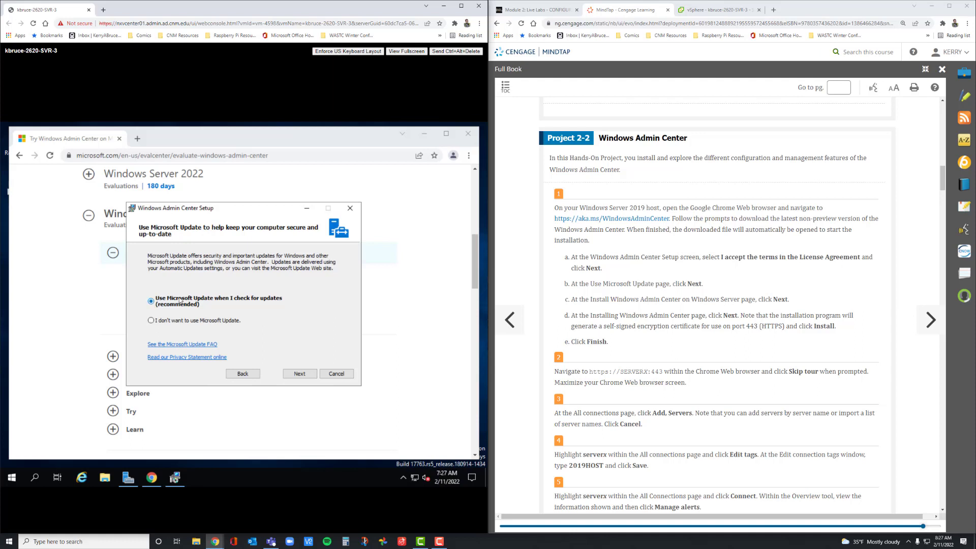
pyautogui.click(299, 374)
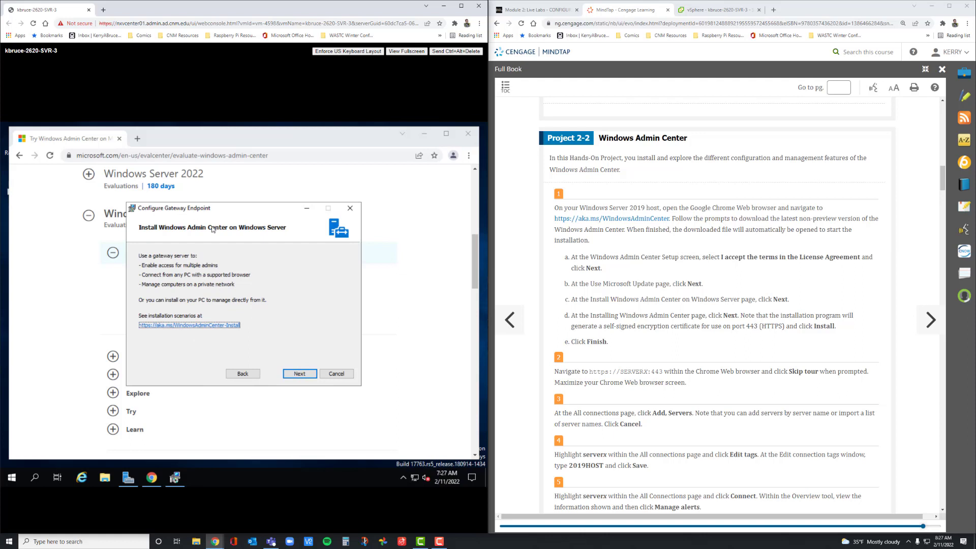
pyautogui.click(300, 374)
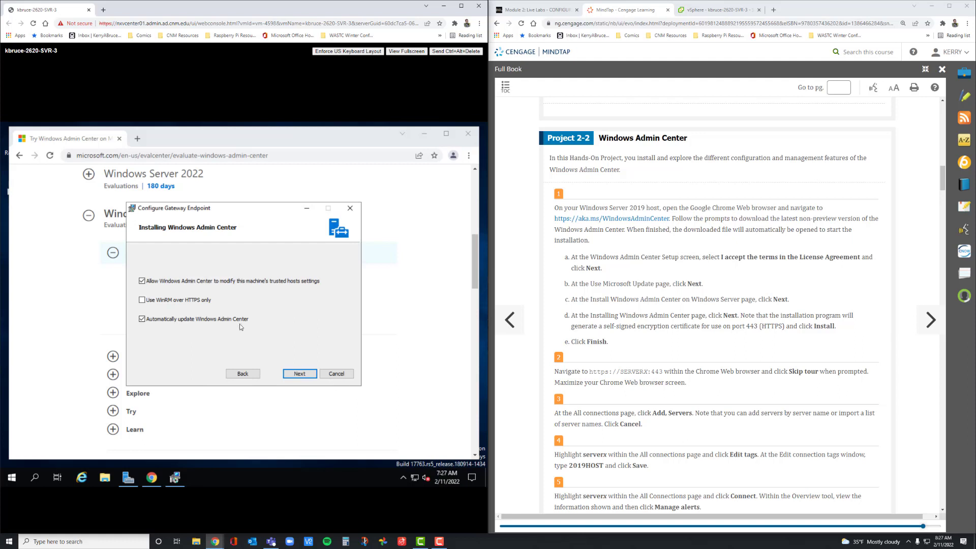
pyautogui.click(300, 374)
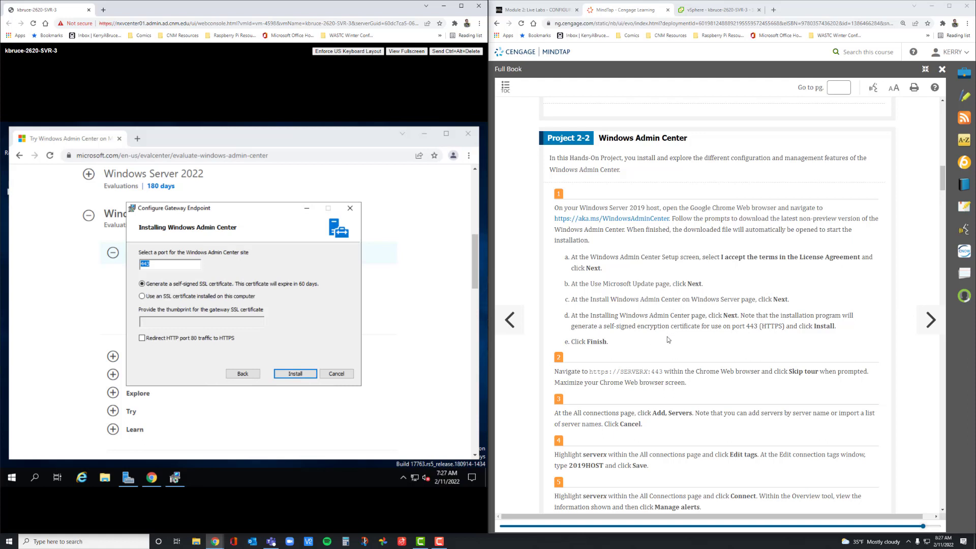
pyautogui.click(288, 375)
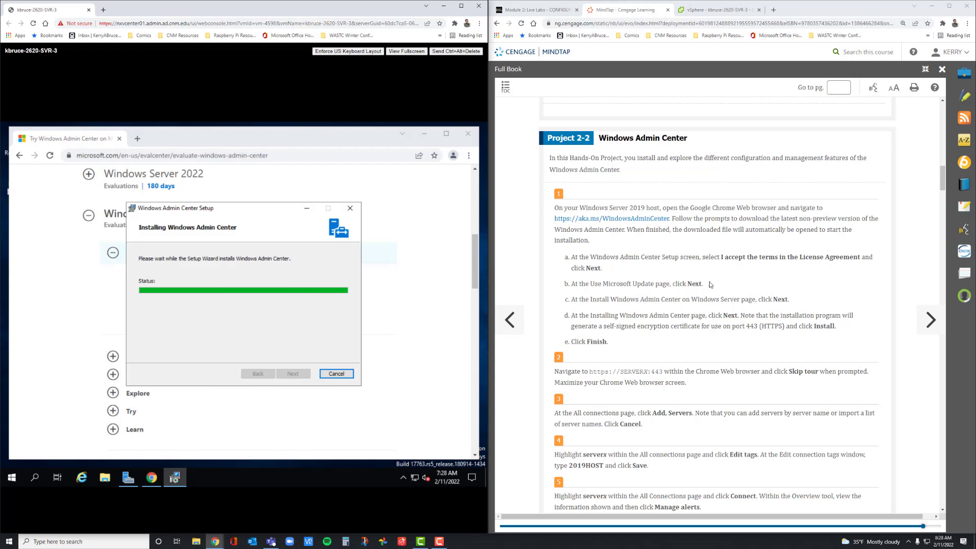
# Step: Bring Server Manager forward and open System Properties via Local Server's Computer name link
pyautogui.moveTo(706, 285); pyautogui.dragTo(570, 284)
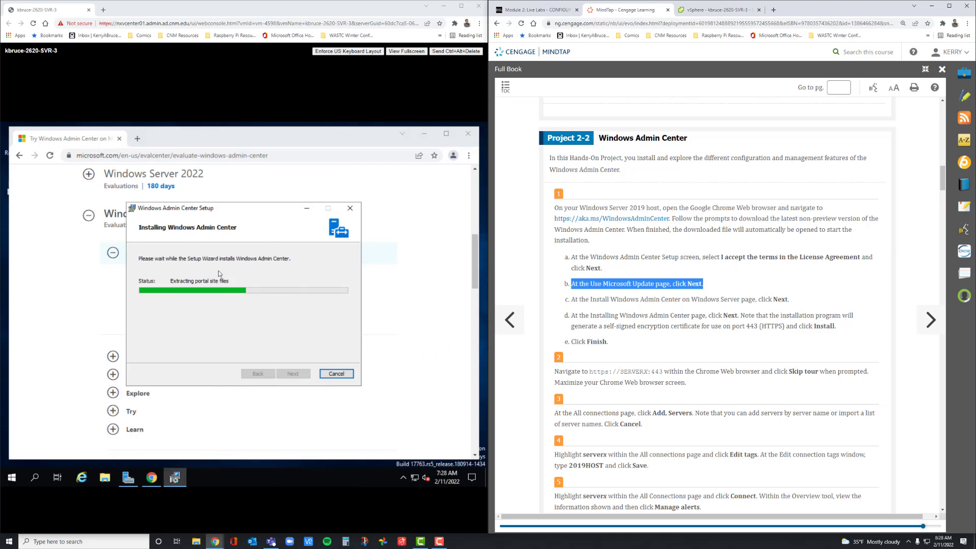
pyautogui.click(127, 478)
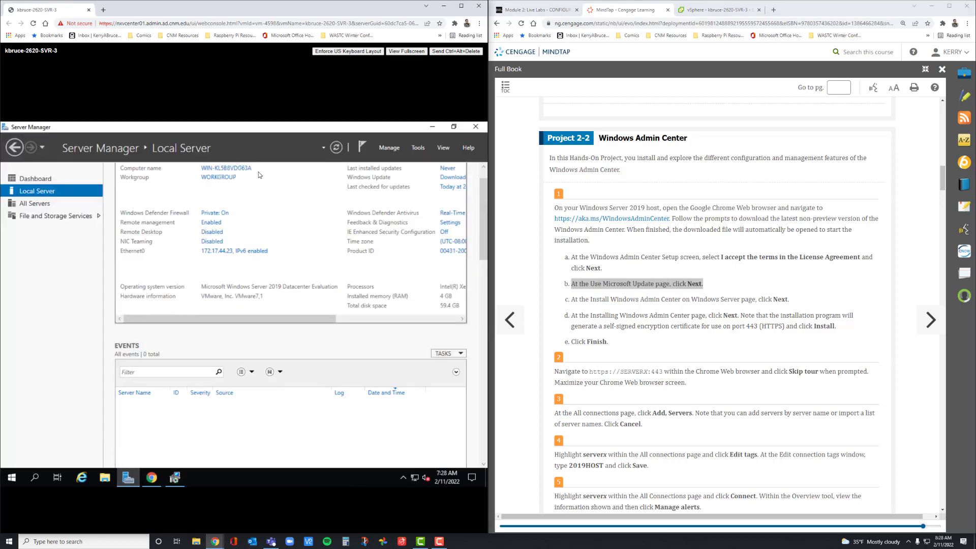
pyautogui.scroll(1, 257, 173)
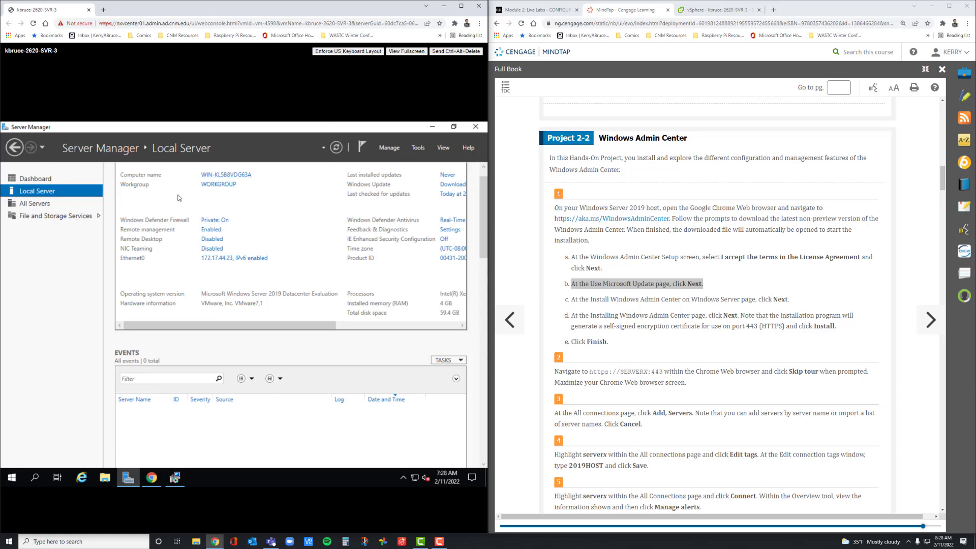
pyautogui.click(237, 176)
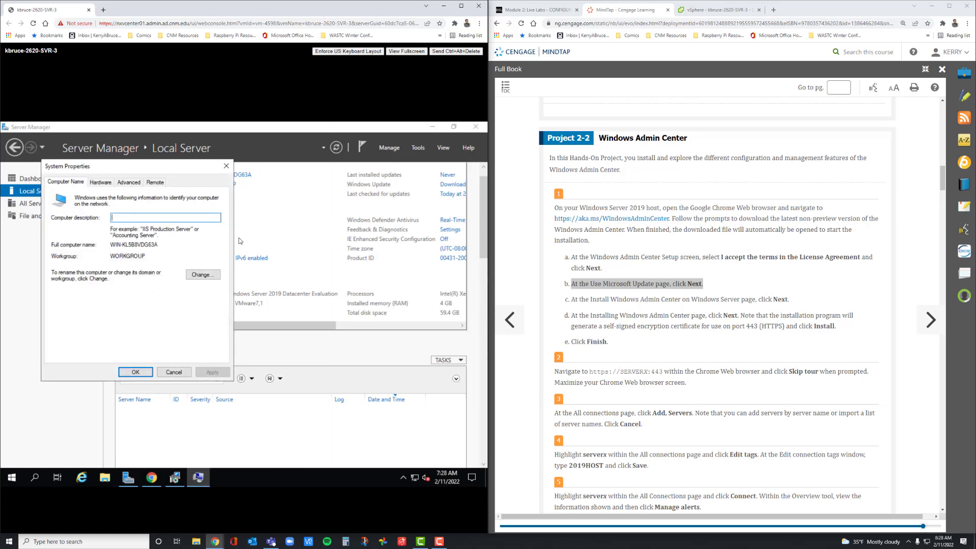
# Step: Copy the server's full computer name, close System Properties, and minimize Server Manager
pyautogui.moveTo(161, 246); pyautogui.dragTo(108, 247)
pyautogui.rightClick(117, 242)
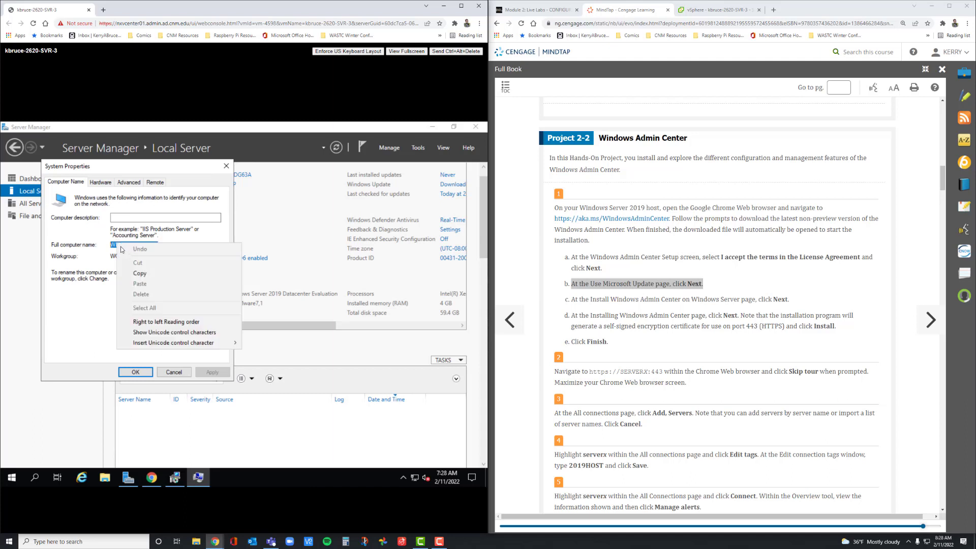
pyautogui.click(139, 276)
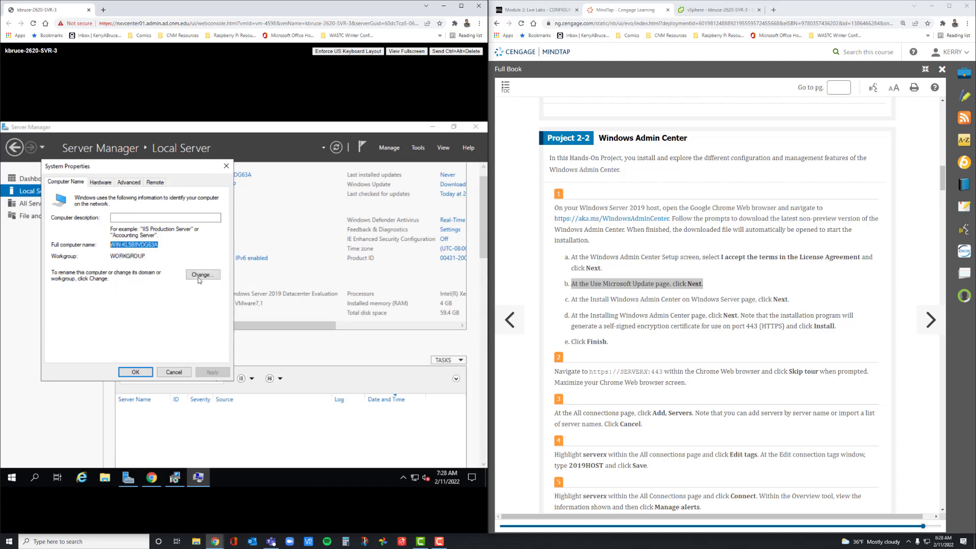
pyautogui.click(173, 373)
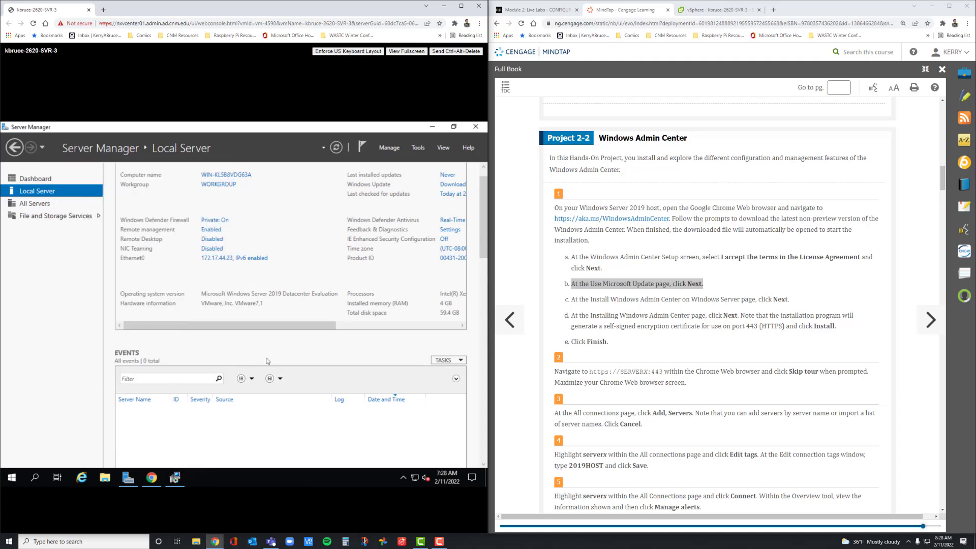
pyautogui.click(433, 129)
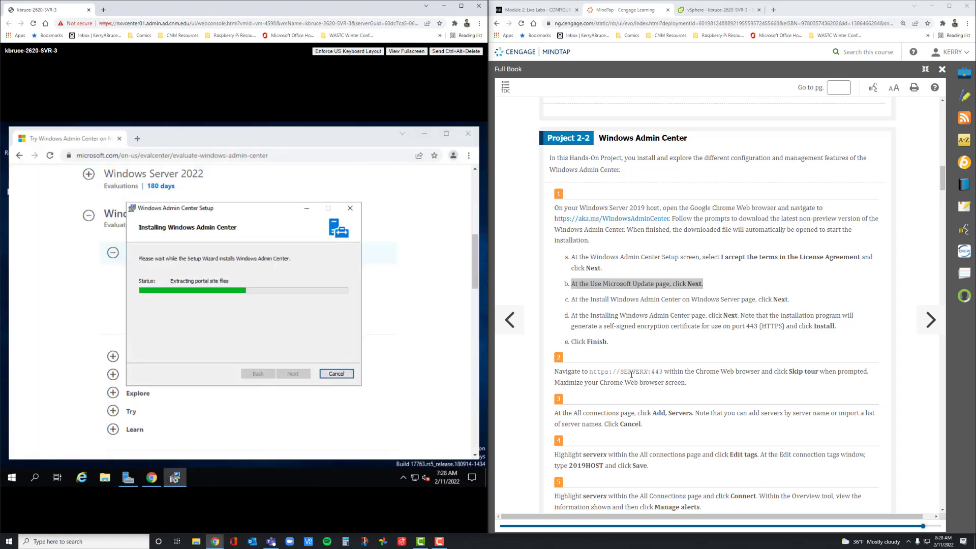
# Step: Once setup finishes, open the Windows Admin Center gateway address in a browser
pyautogui.moveTo(619, 371); pyautogui.dragTo(648, 373)
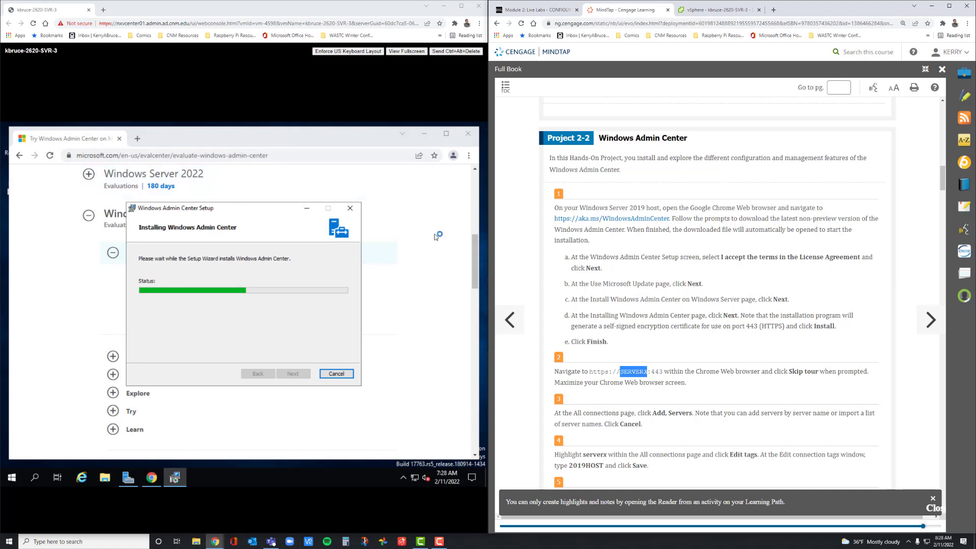
pyautogui.click(729, 389)
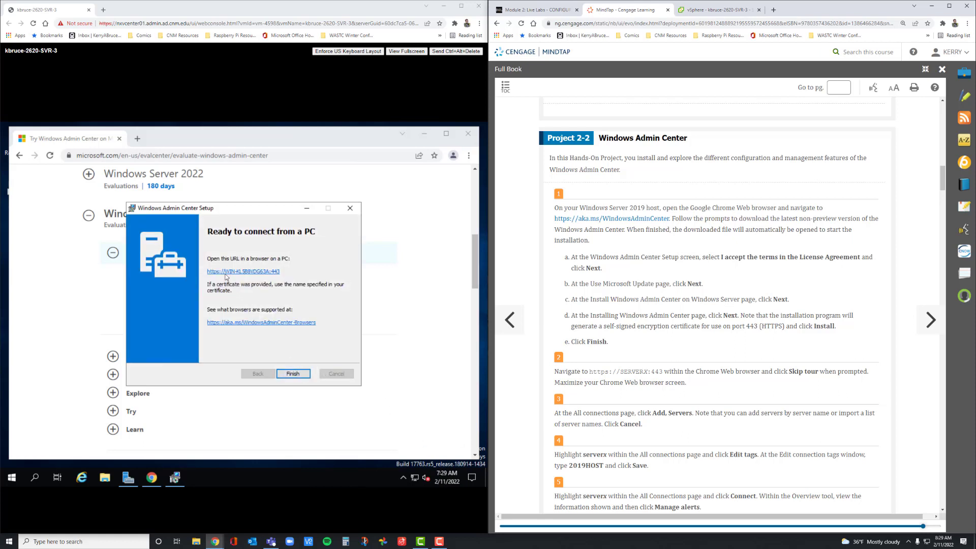
pyautogui.click(252, 276)
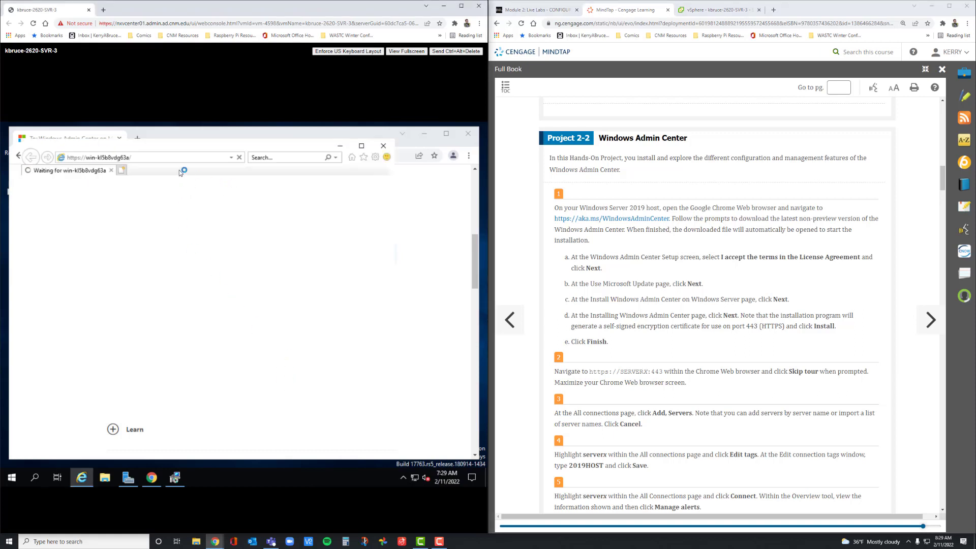
# Step: Copy the gateway address from Internet Explorer, close IE, and finish the setup wizard
pyautogui.click(149, 161)
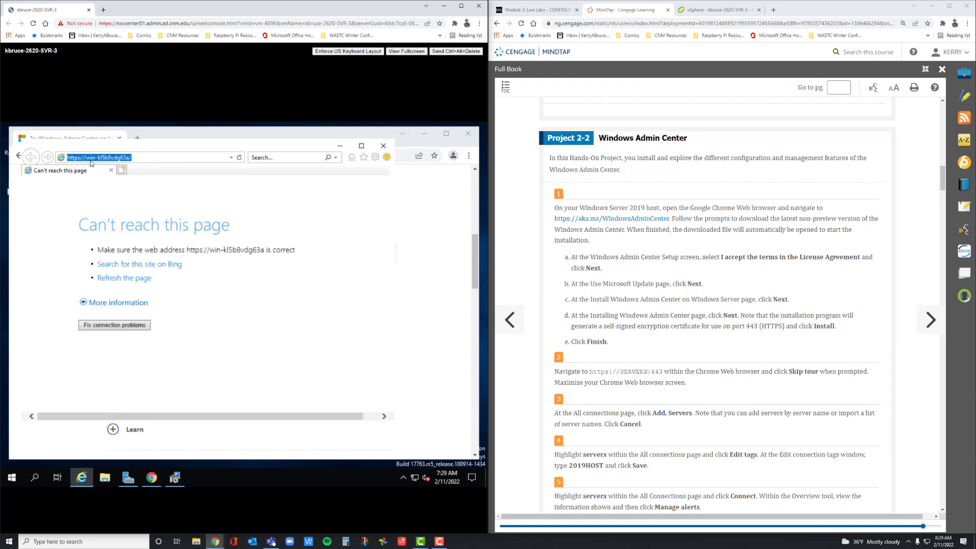
pyautogui.rightClick(96, 160)
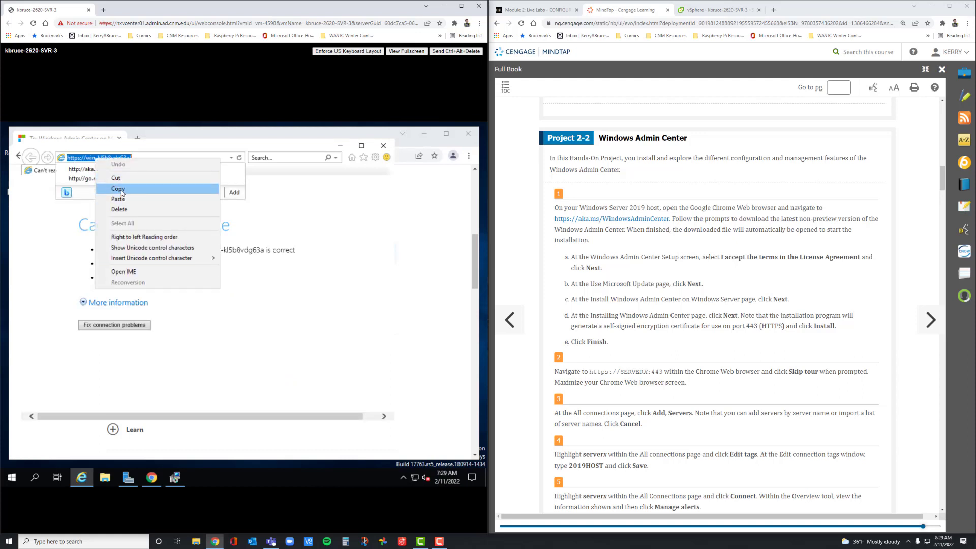
pyautogui.click(121, 189)
pyautogui.click(383, 146)
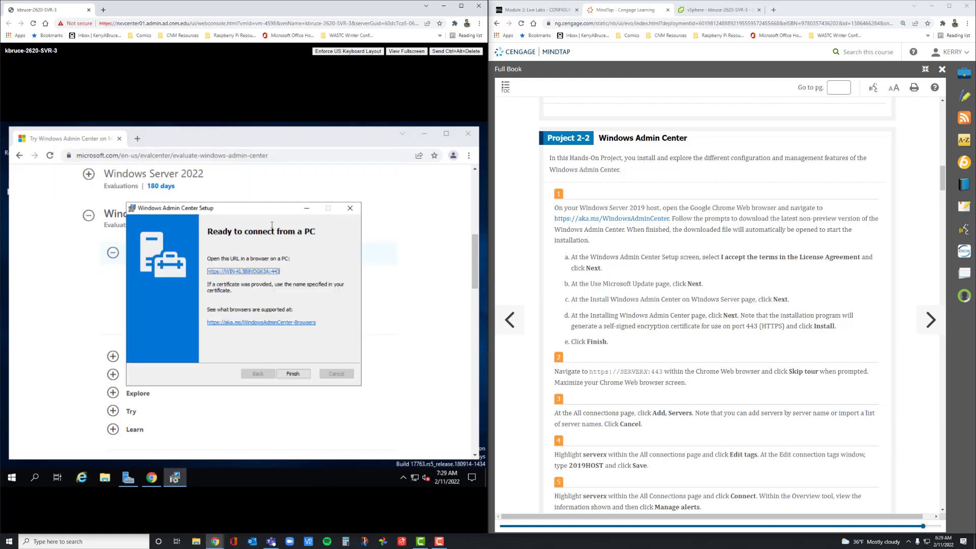
pyautogui.click(305, 374)
# Step: Paste the copied server URL into Chrome's address bar, append :443, and load it
pyautogui.click(277, 156)
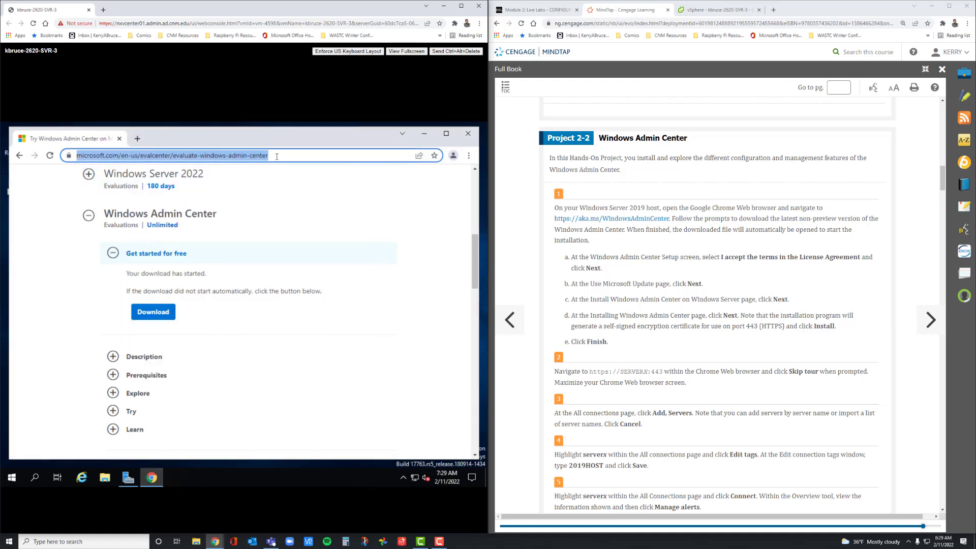
pyautogui.rightClick(252, 157)
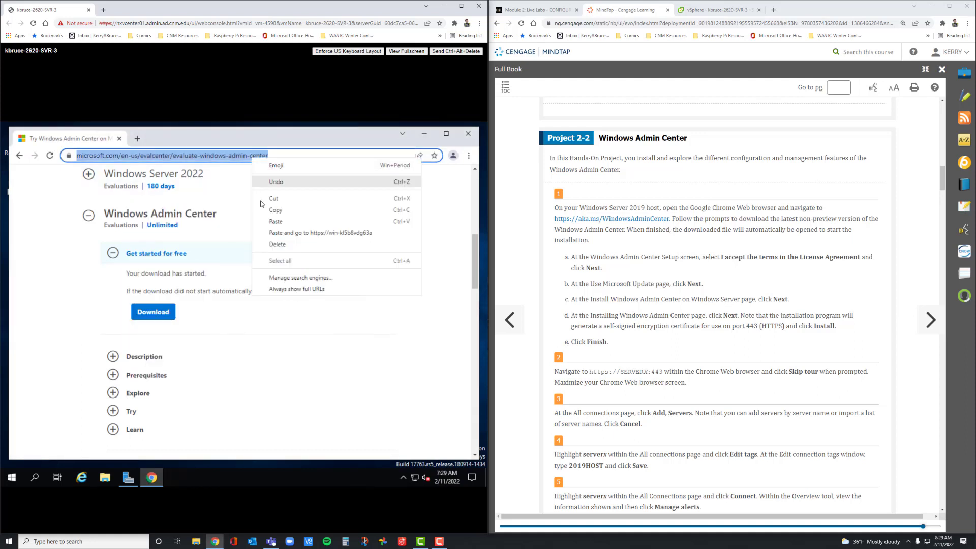
pyautogui.click(280, 226)
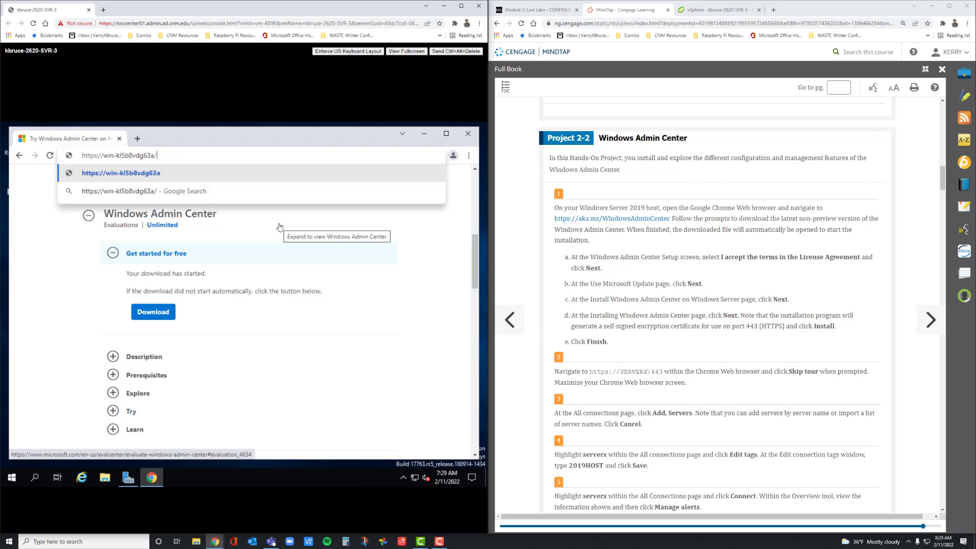
pyautogui.write(':')
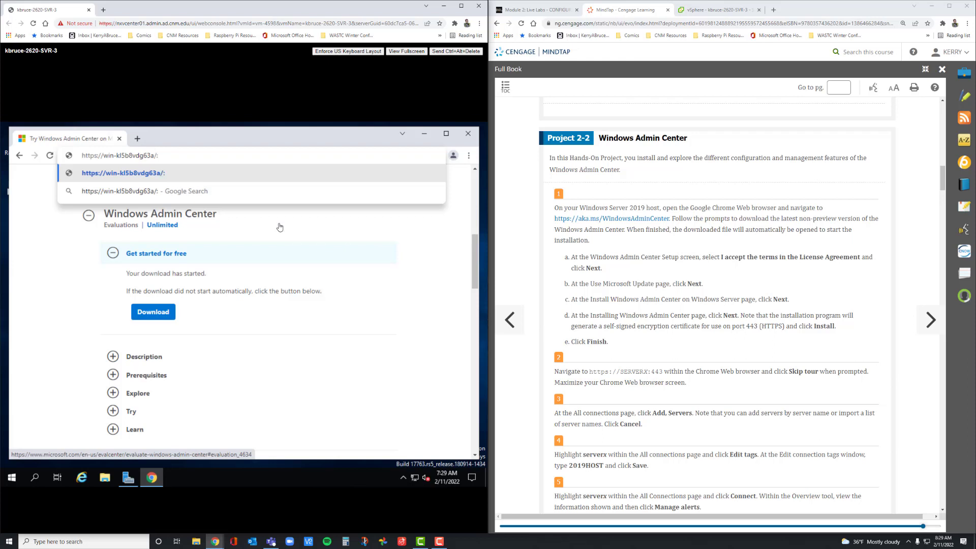
pyautogui.write('443')
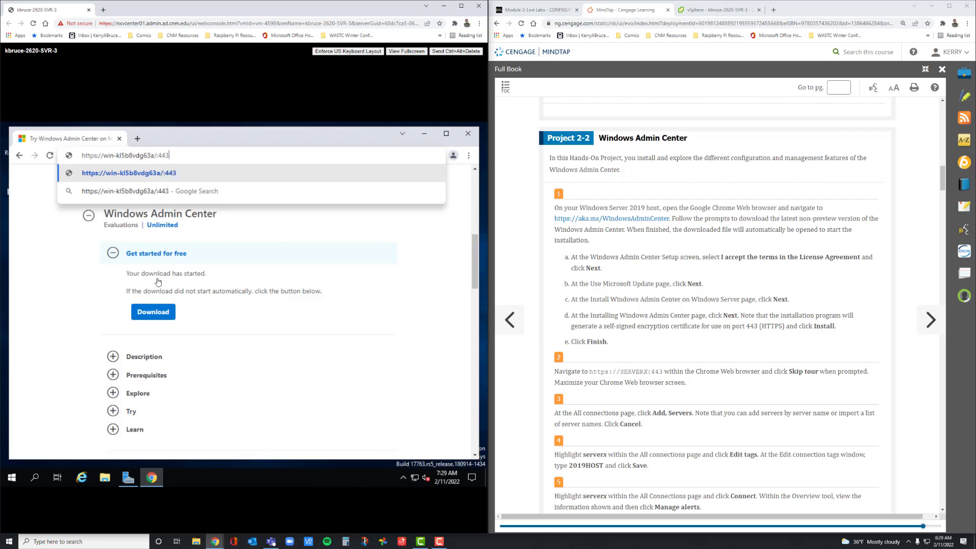
pyautogui.press('Return')
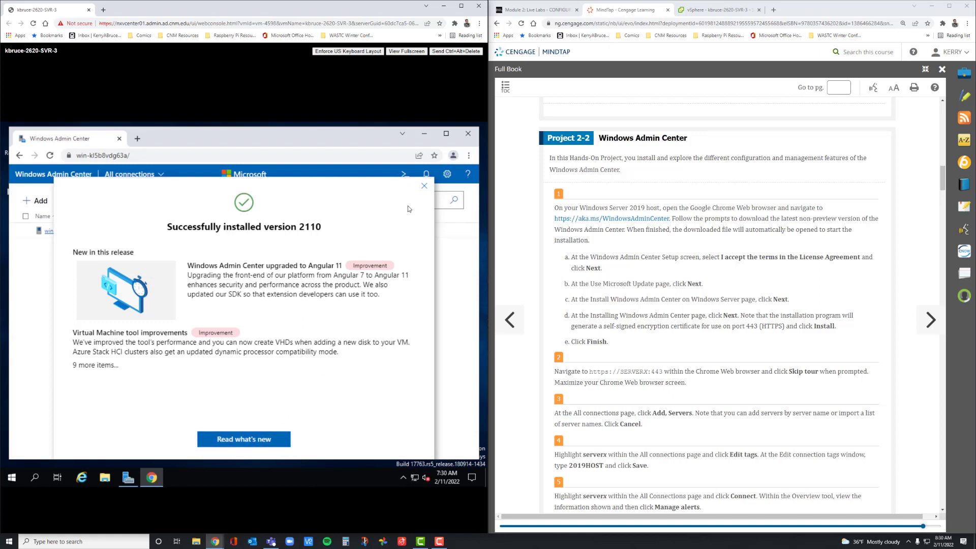
# Step: Dismiss the version 2110 and extension catalog notices, scroll through the gateway's Tools, and return to All connections
pyautogui.click(424, 186)
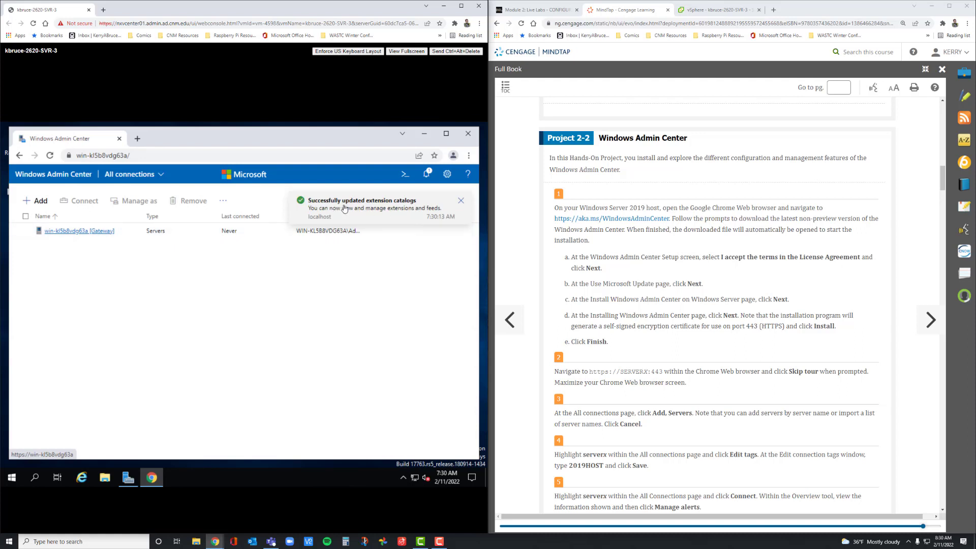
pyautogui.click(462, 203)
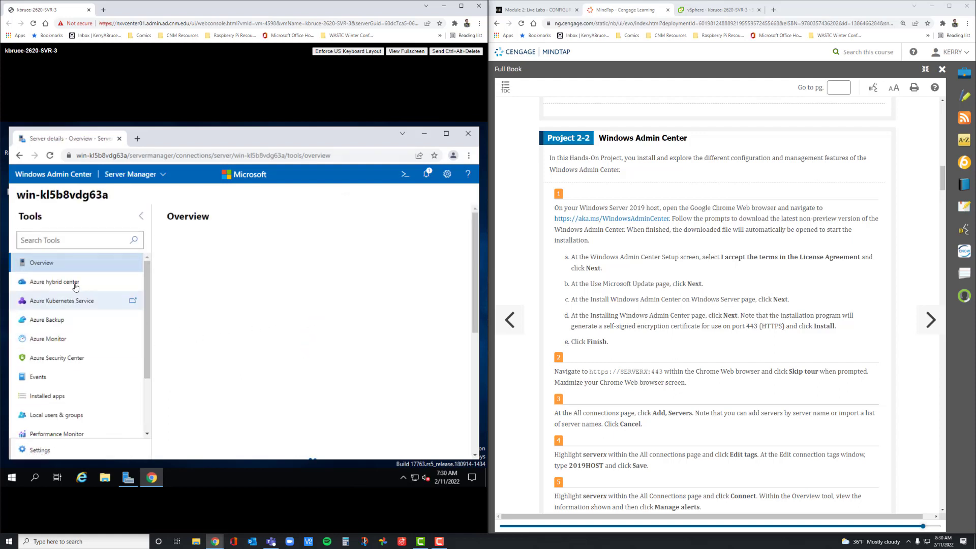
pyautogui.scroll(-3, 66, 309)
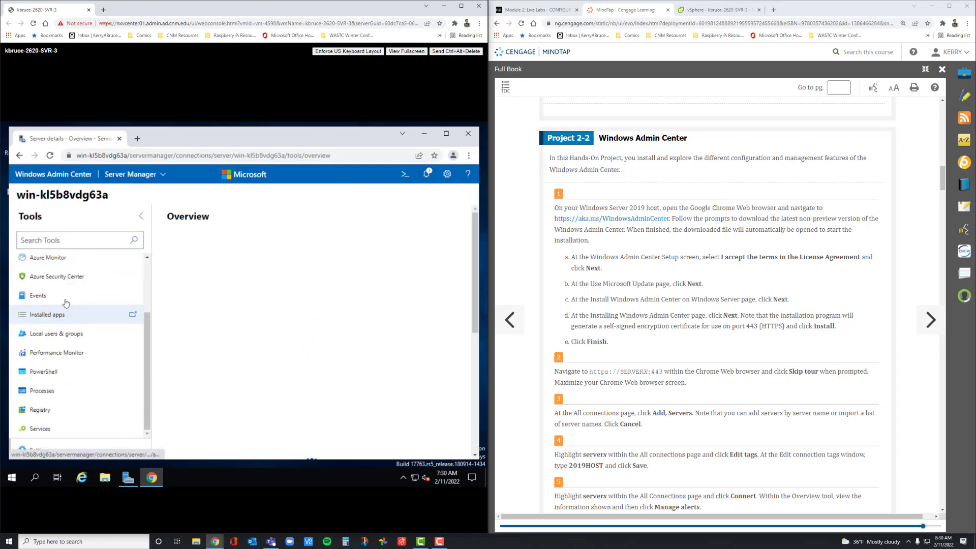
pyautogui.scroll(3, 66, 309)
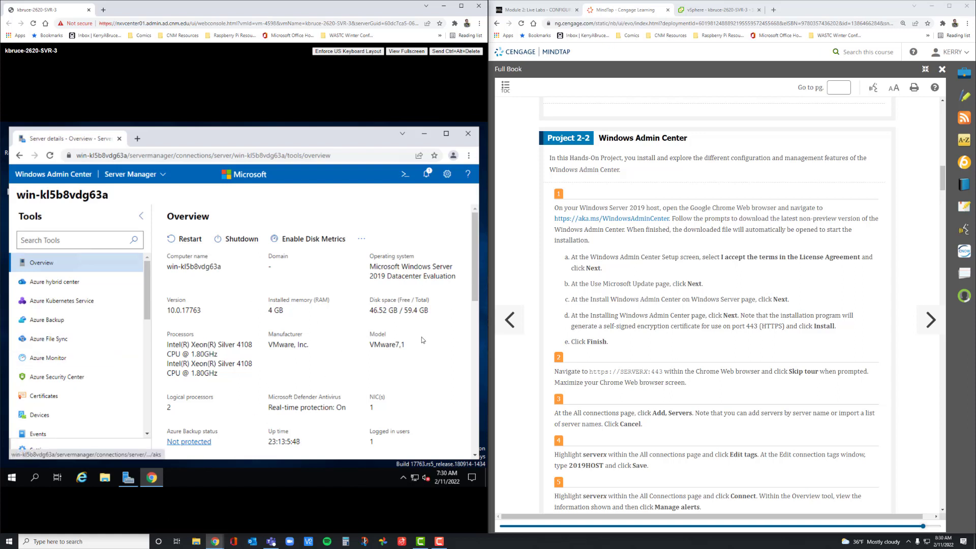
pyautogui.scroll(-2, 639, 336)
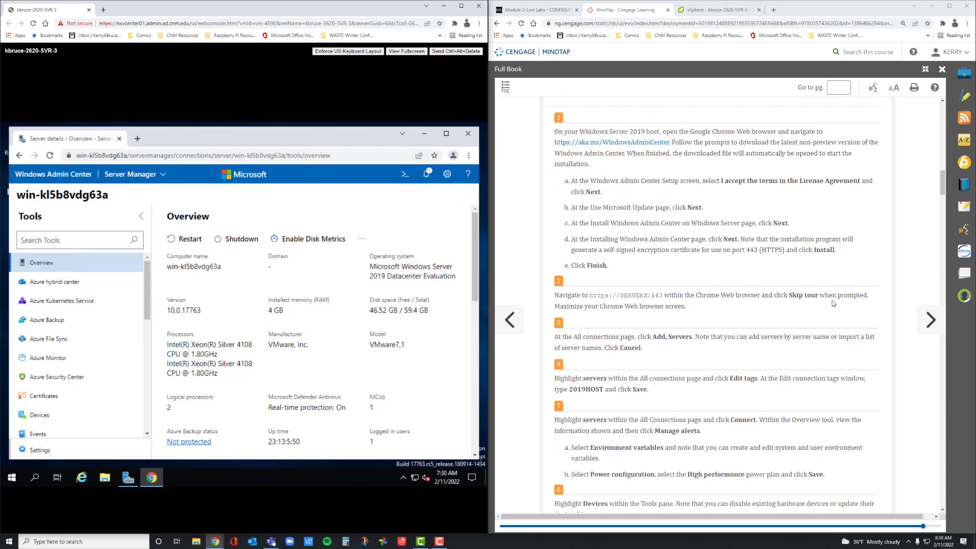
pyautogui.scroll(-1, 624, 317)
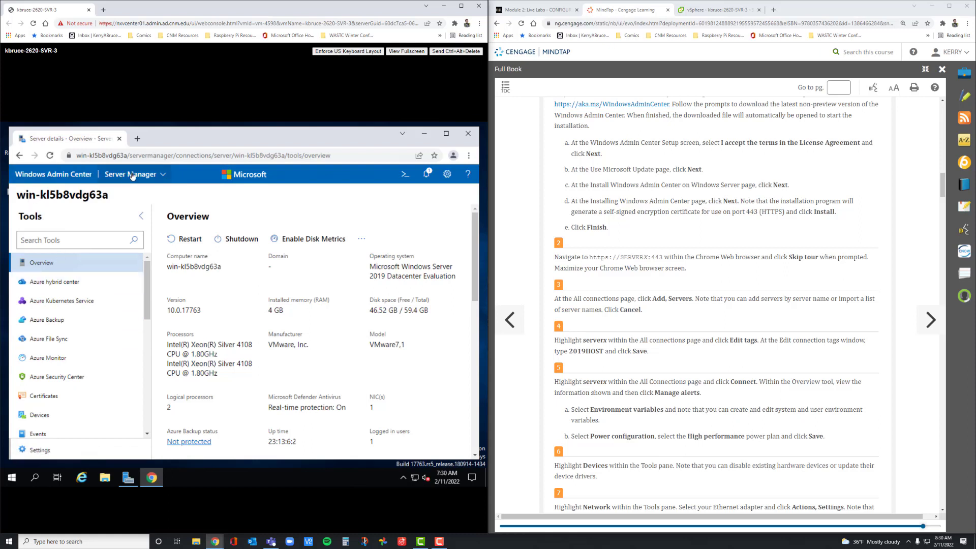
pyautogui.click(76, 176)
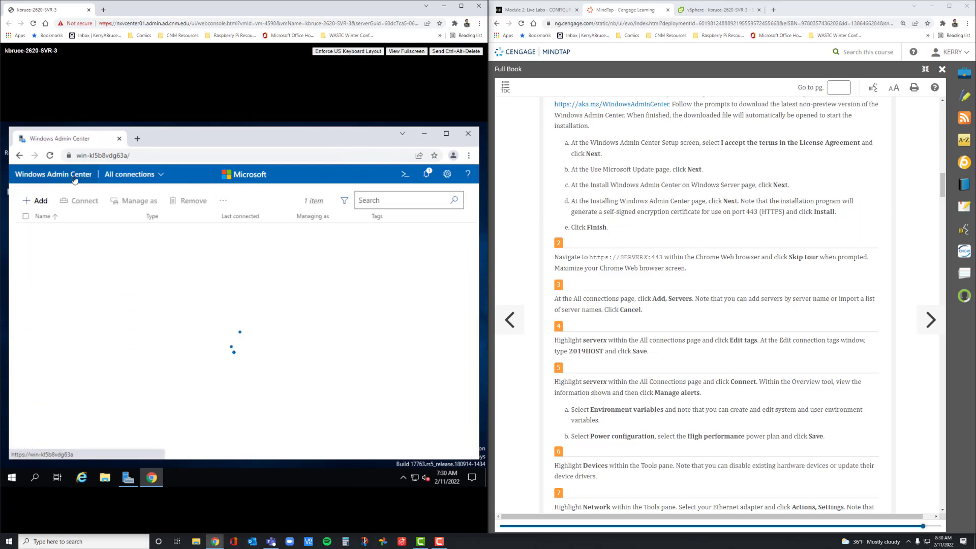
# Step: Choose Add > Servers in Windows Admin Center and bring up the vSphere inventory alongside
pyautogui.click(36, 202)
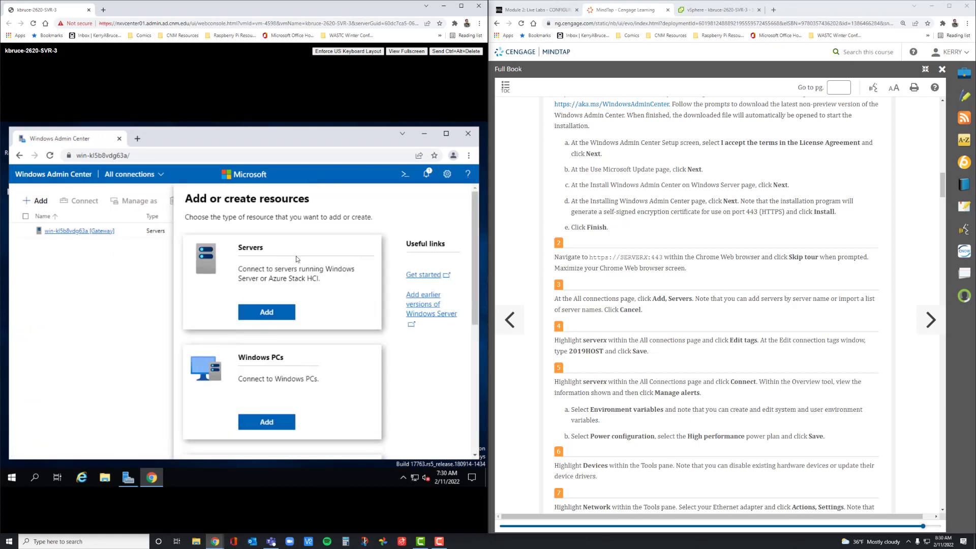
pyautogui.click(264, 315)
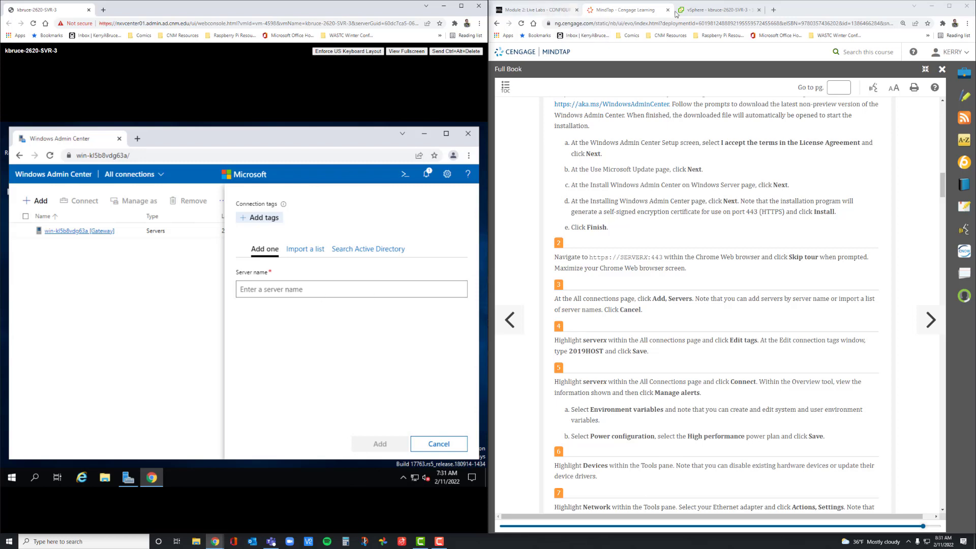
pyautogui.click(708, 10)
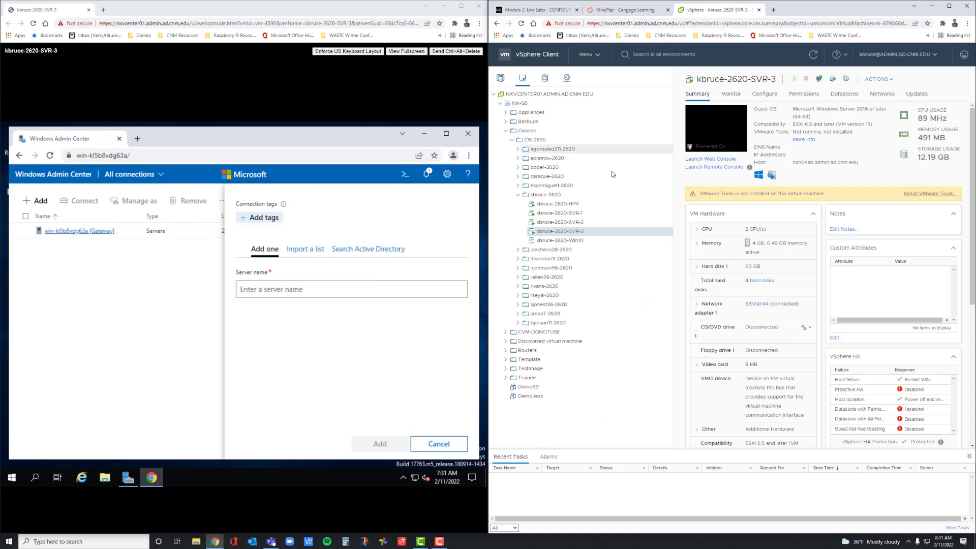
# Step: Open a web console for the kbruce-2620-HPV virtual machine
pyautogui.click(569, 205)
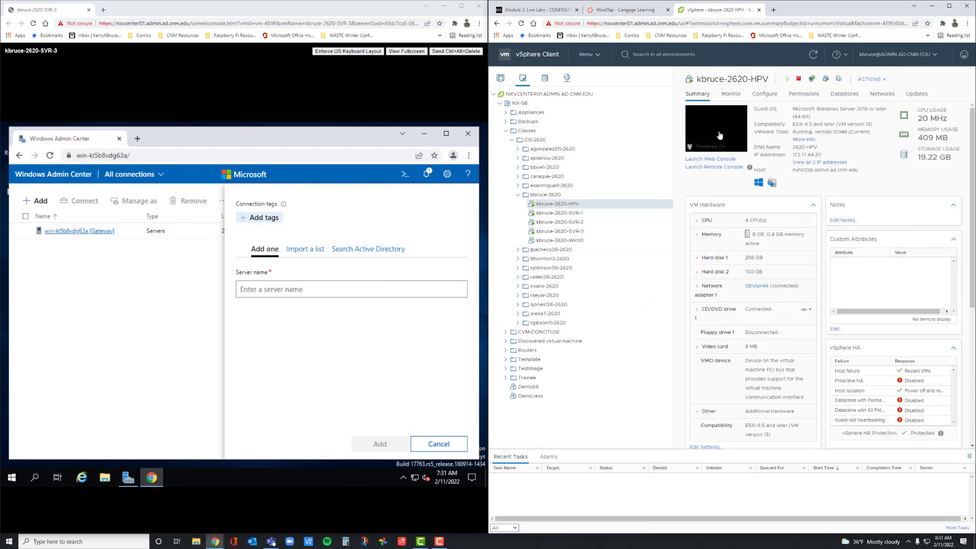
pyautogui.click(718, 131)
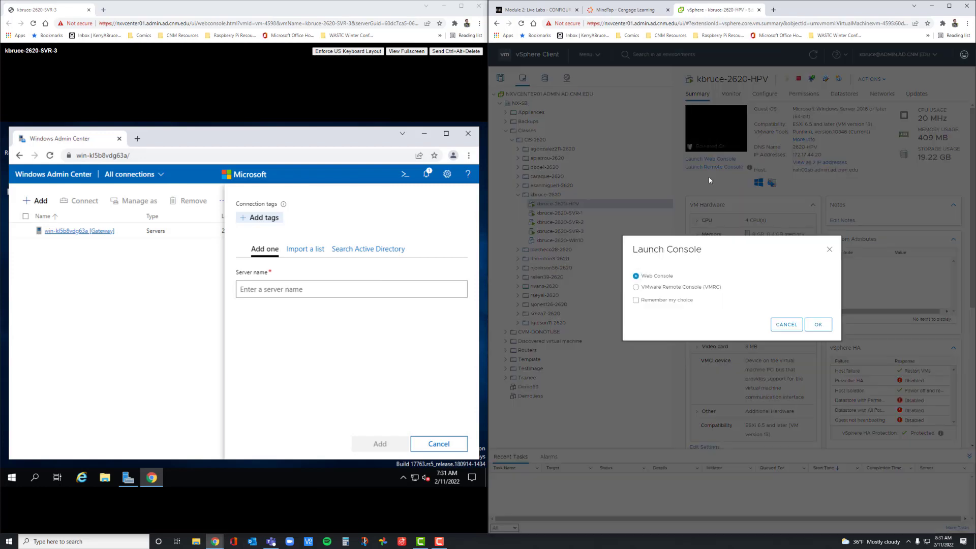
pyautogui.click(807, 326)
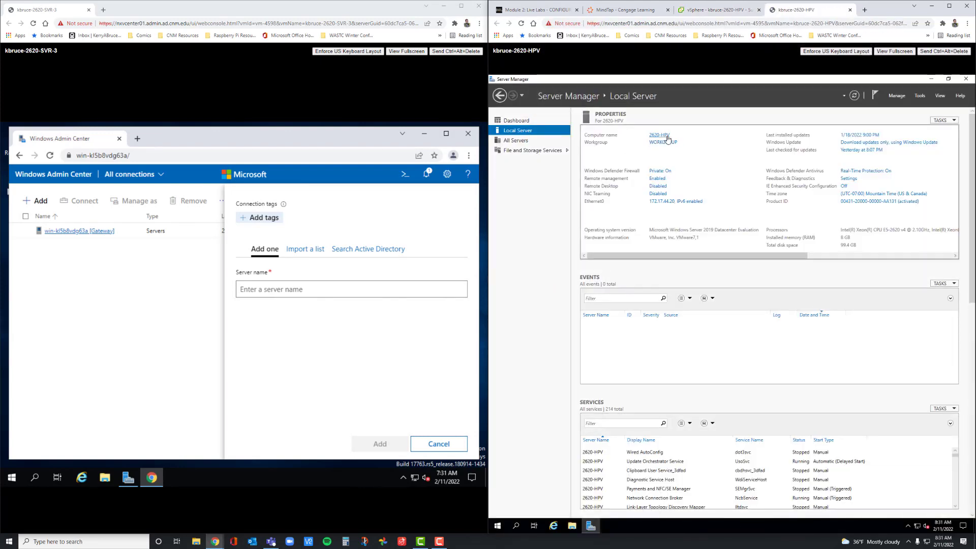
# Step: Enter 2620-hpv.local as the server name and add it to Windows Admin Center
pyautogui.click(296, 289)
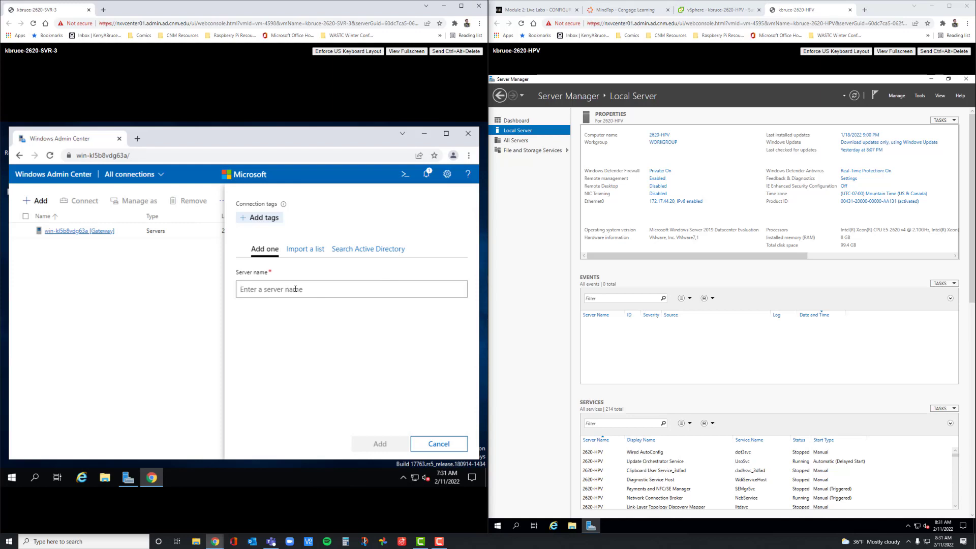
pyautogui.write('2620-hpv.local')
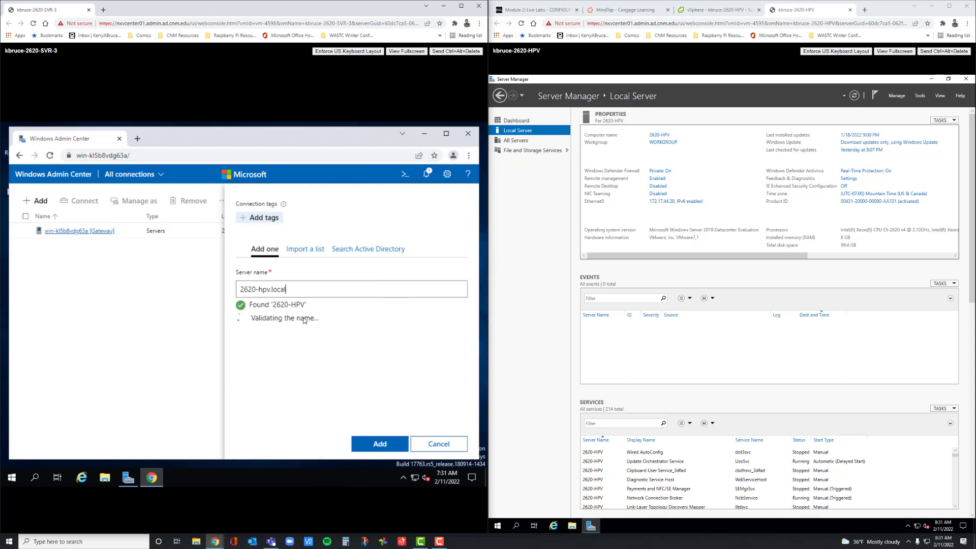
pyautogui.click(378, 444)
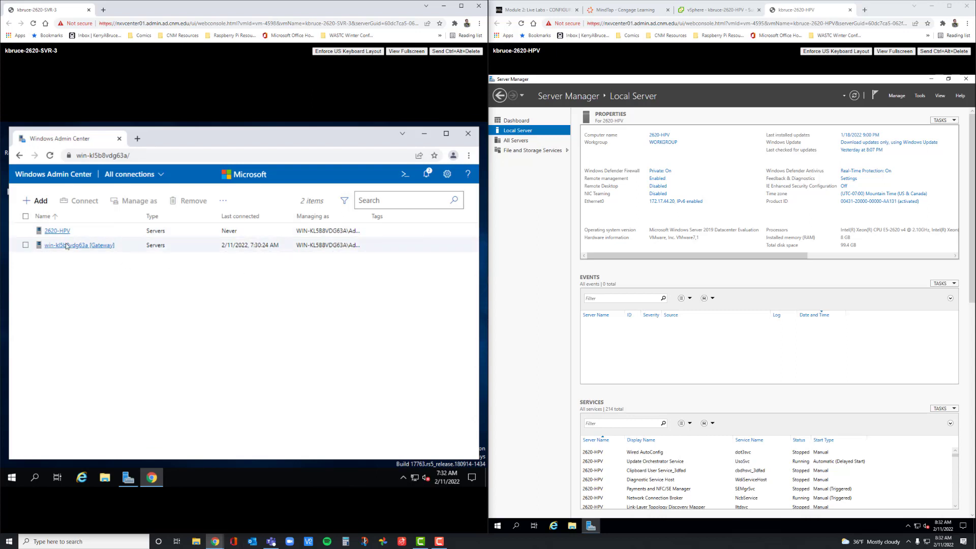
# Step: Start adding another server, close the 2620-HPV console, and return to the vSphere inventory
pyautogui.click(36, 202)
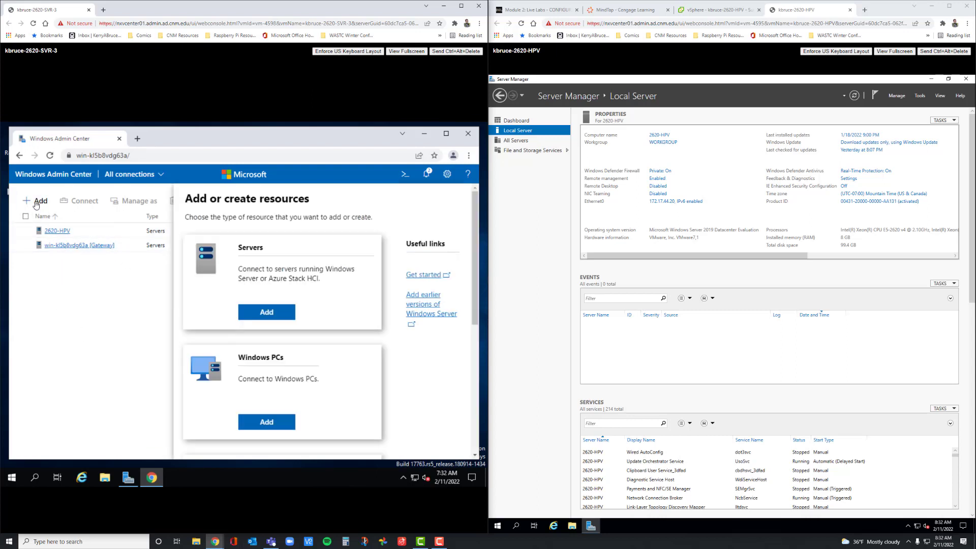
pyautogui.click(281, 313)
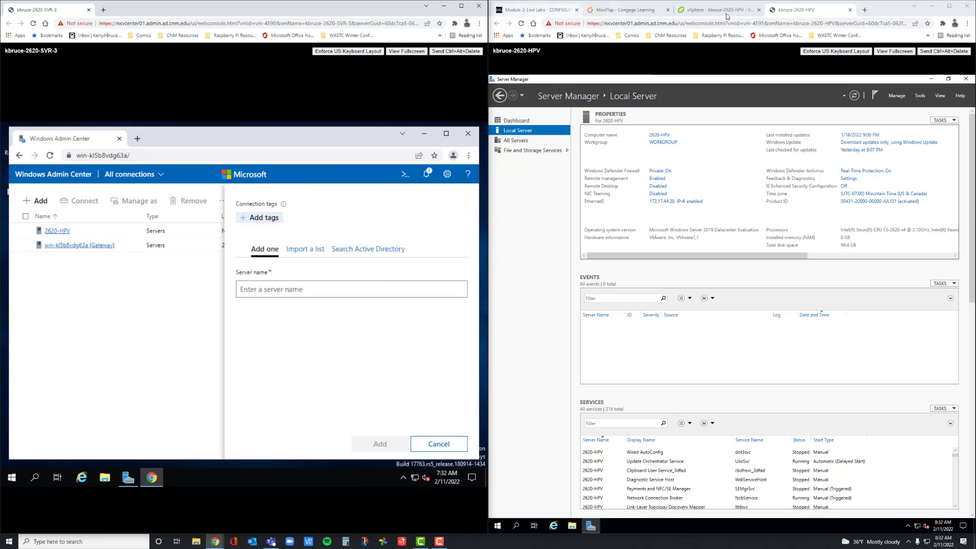
pyautogui.click(850, 10)
pyautogui.click(559, 11)
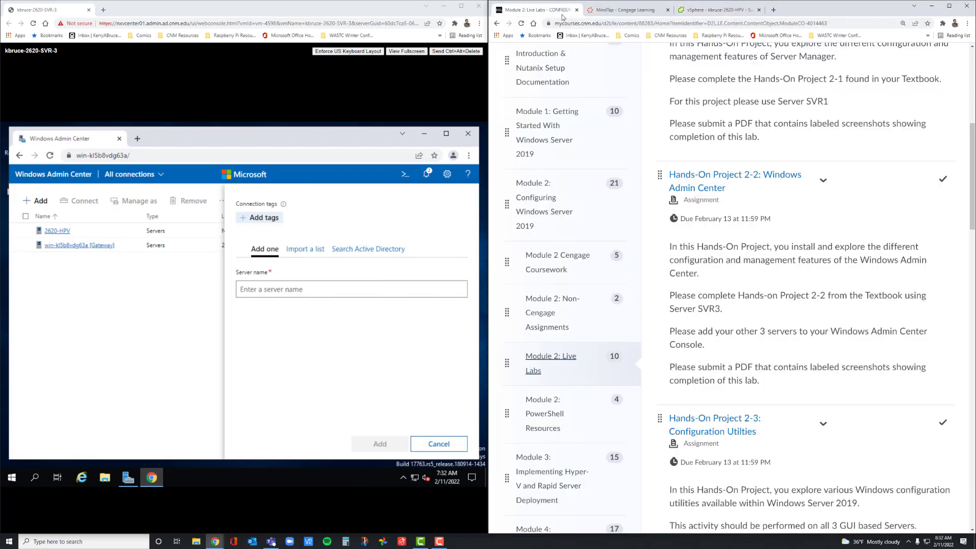
pyautogui.click(621, 9)
pyautogui.click(717, 10)
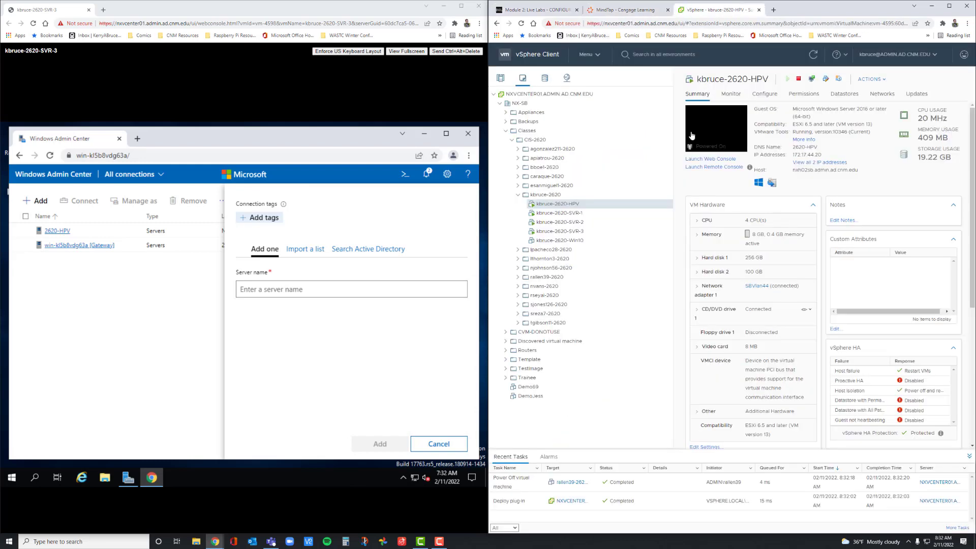
# Step: Open SVR-1's web console and reach System Properties from Server Manager's Local Server page
pyautogui.click(600, 214)
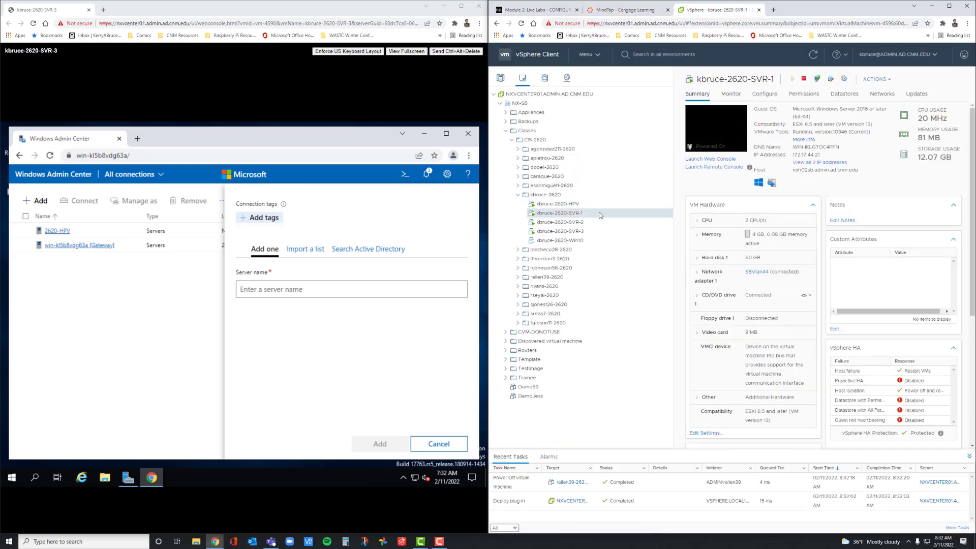
pyautogui.click(708, 135)
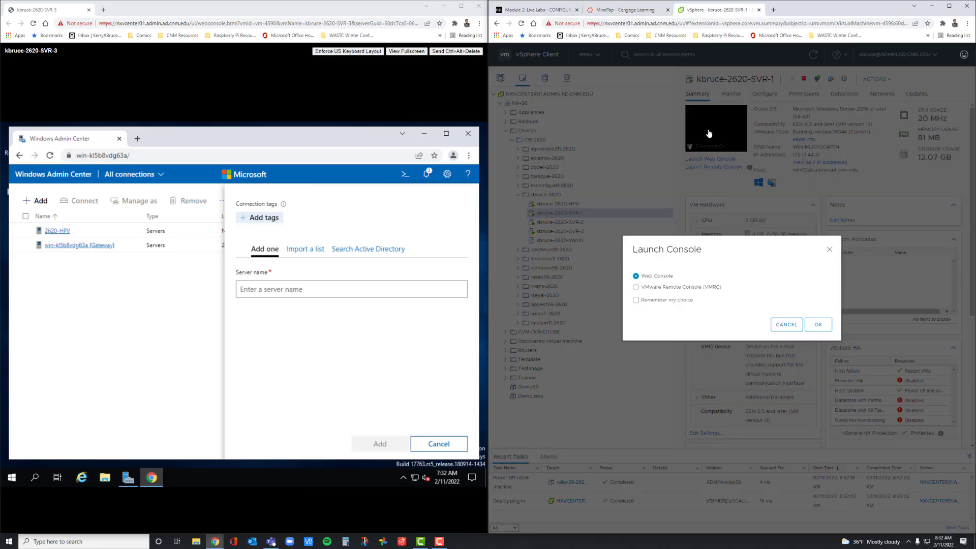
pyautogui.click(816, 323)
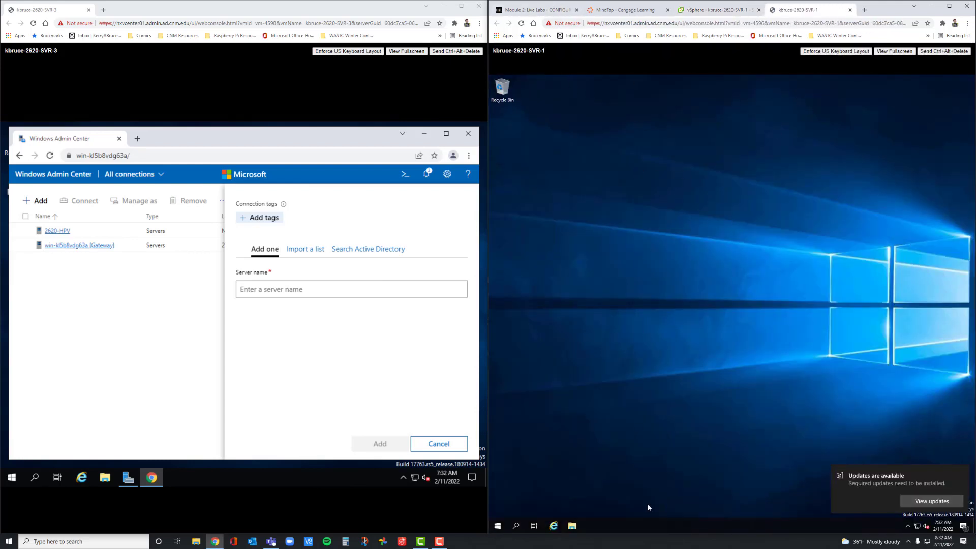
pyautogui.click(497, 525)
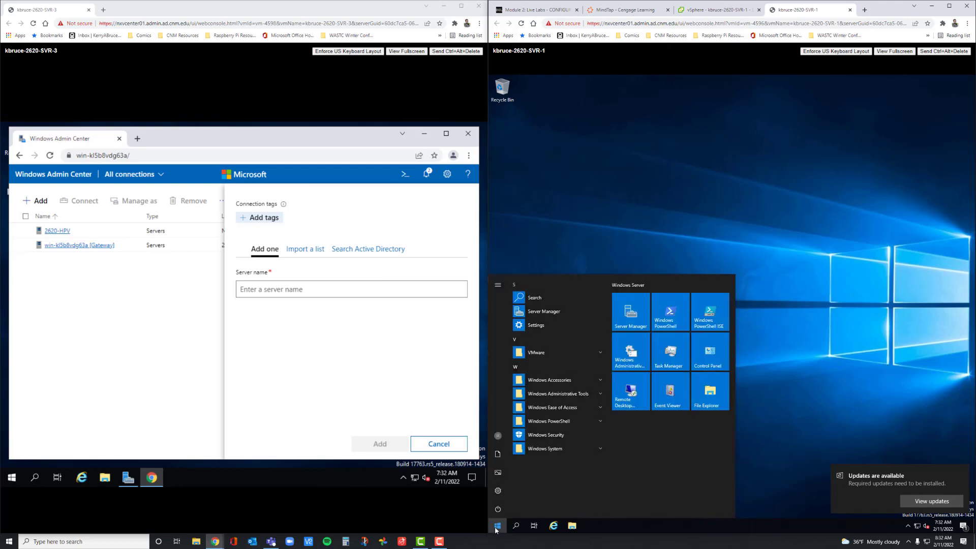
pyautogui.write('ser')
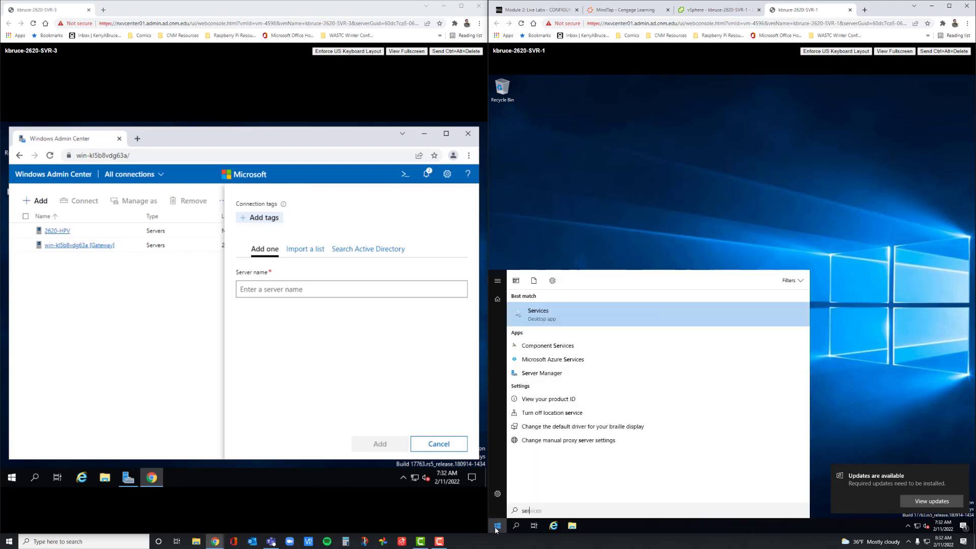
pyautogui.click(554, 376)
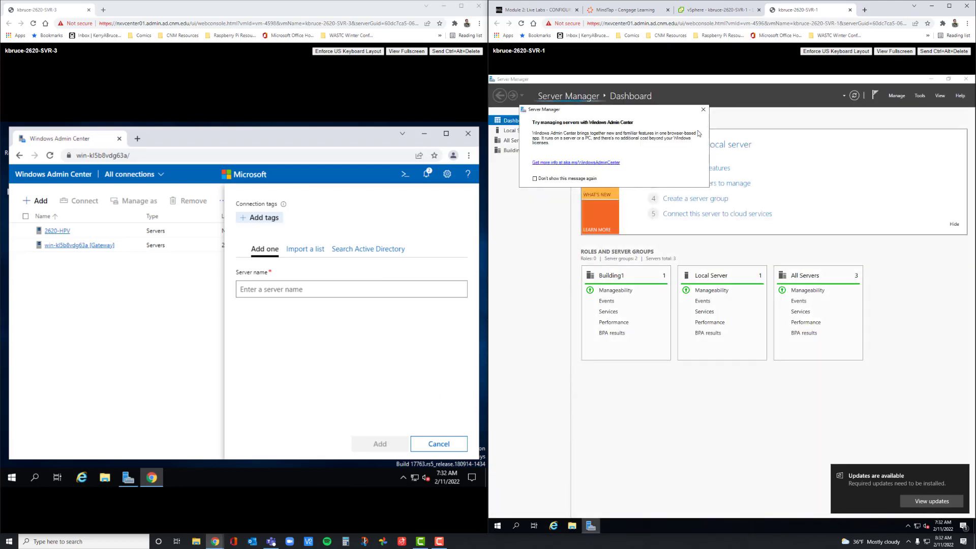
pyautogui.click(704, 109)
pyautogui.click(517, 130)
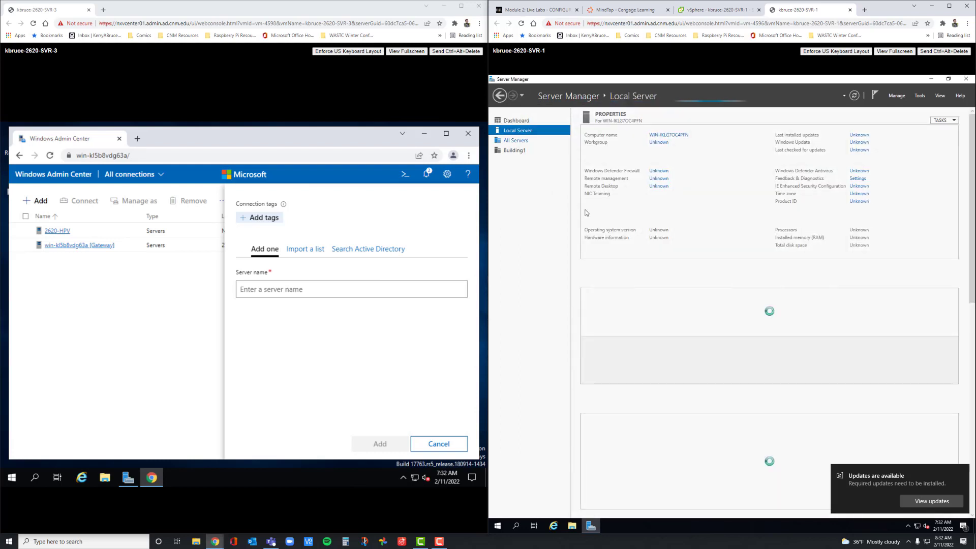
pyautogui.click(683, 134)
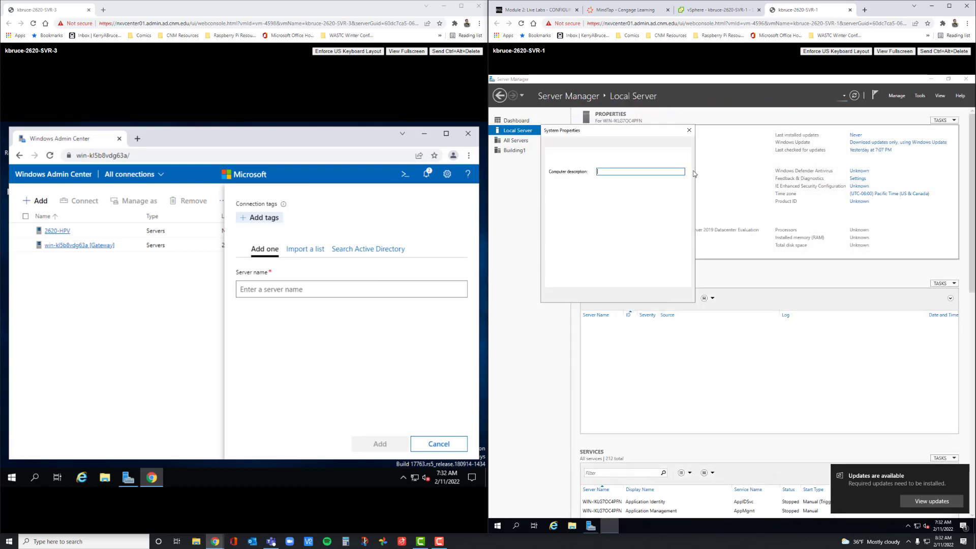
# Step: Copy SVR-1's computer name into Server name, erase the invalid paste, and cancel System Properties
pyautogui.moveTo(636, 194); pyautogui.dragTo(597, 194)
pyautogui.rightClick(598, 193)
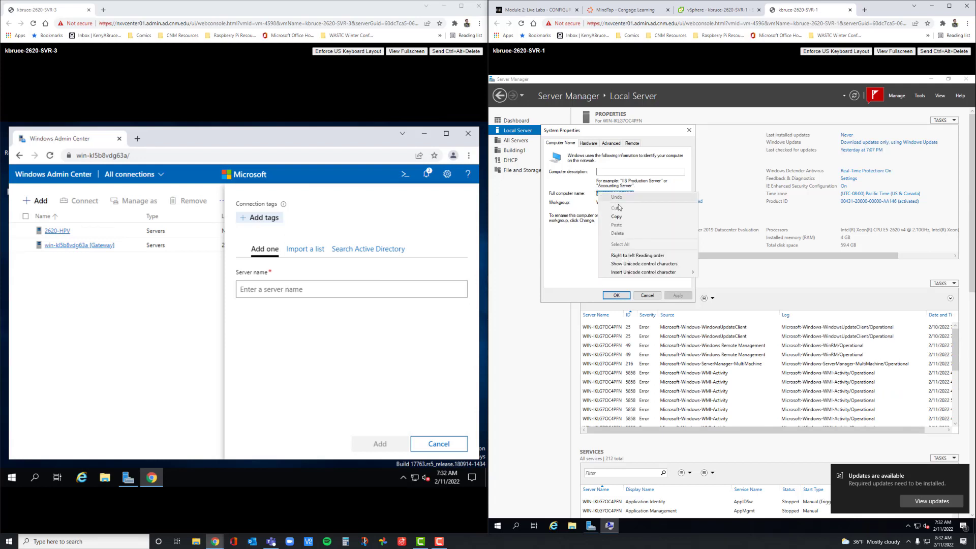
pyautogui.click(619, 217)
pyautogui.rightClick(303, 291)
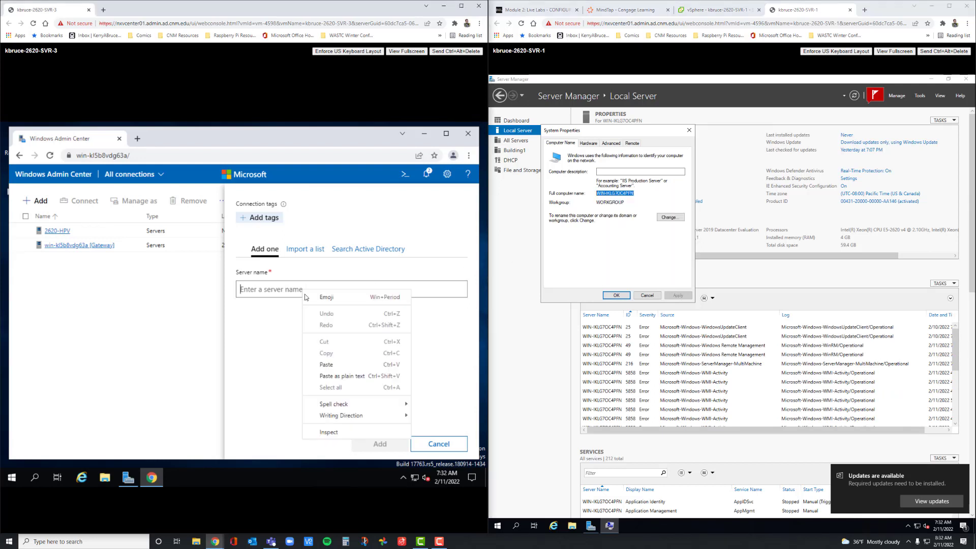
pyautogui.click(326, 365)
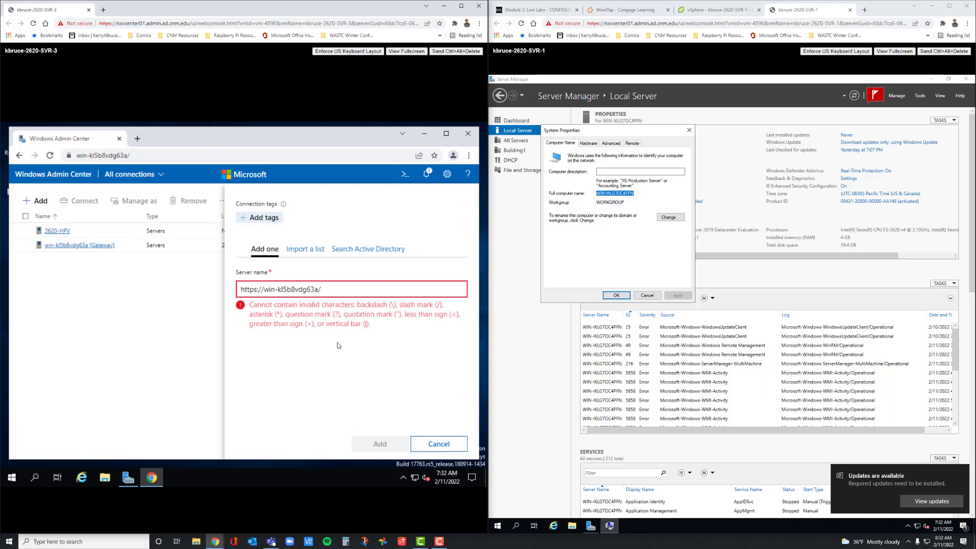
pyautogui.press('BackSpace')
pyautogui.press('BackSpace')
pyautogui.press('BackSpace')
pyautogui.press('BackSpace')
pyautogui.press('BackSpace')
pyautogui.press('BackSpace')
pyautogui.press('BackSpace')
pyautogui.press('BackSpace')
pyautogui.press('BackSpace')
pyautogui.press('BackSpace')
pyautogui.press('BackSpace')
pyautogui.press('BackSpace')
pyautogui.press('BackSpace')
pyautogui.press('BackSpace')
pyautogui.press('BackSpace')
pyautogui.press('BackSpace')
pyautogui.press('BackSpace')
pyautogui.press('BackSpace')
pyautogui.press('BackSpace')
pyautogui.press('BackSpace')
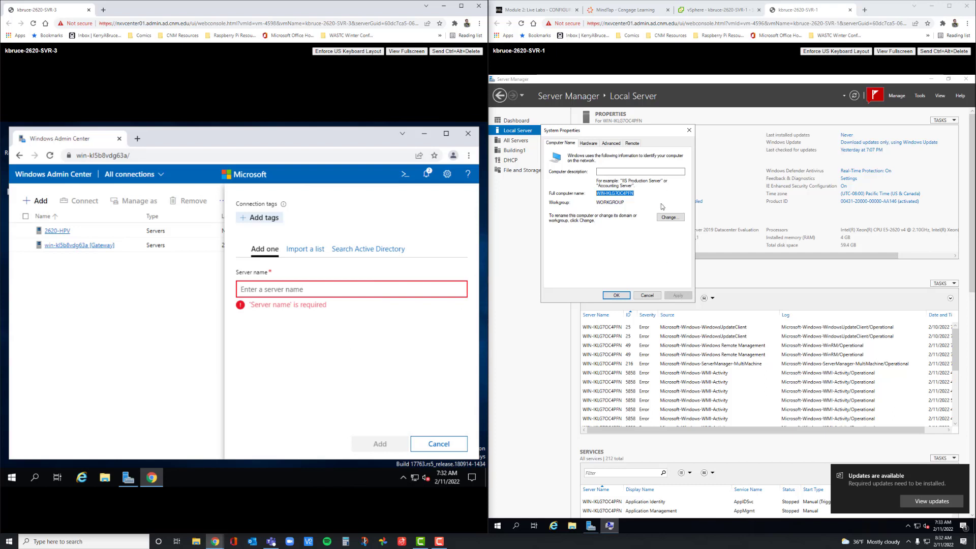
pyautogui.click(643, 300)
pyautogui.click(642, 296)
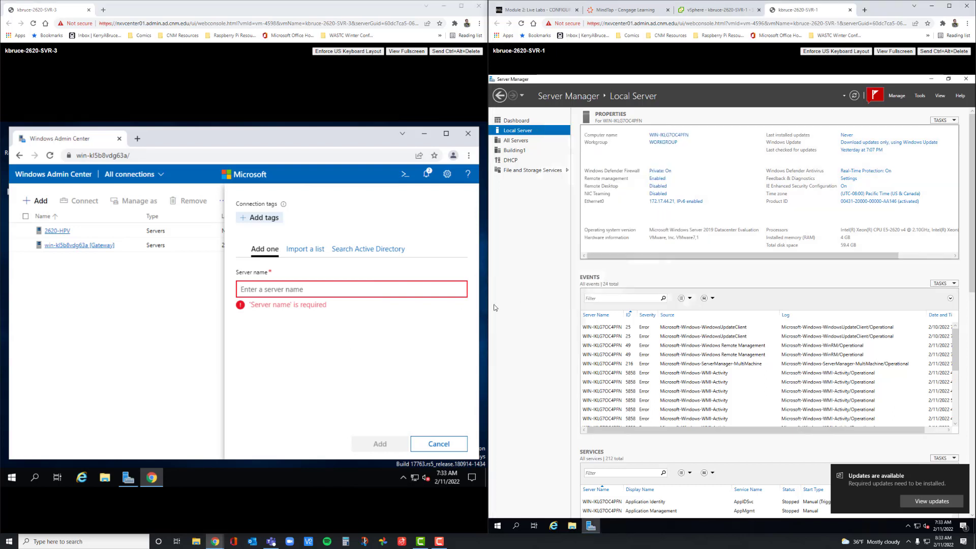
# Step: Add win-iklg7oc4pfn.local as a server connection, then close the kbruce-2620-SVR-1 console tab
pyautogui.click(320, 291)
pyautogui.write('win')
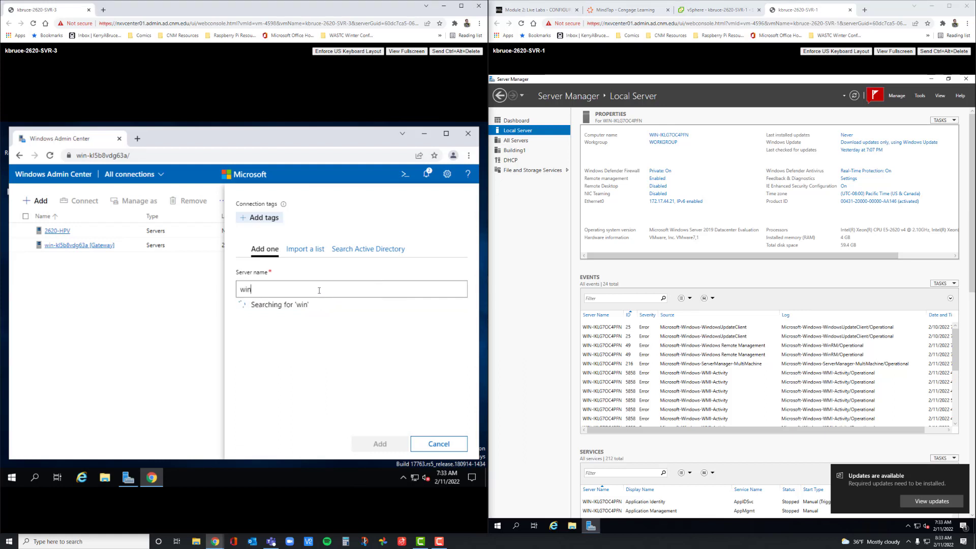
pyautogui.write('-ikl')
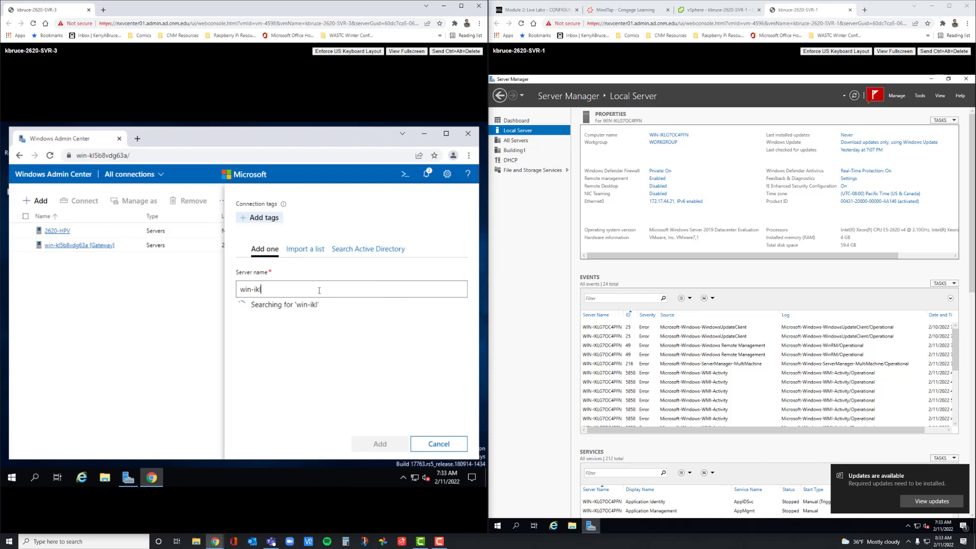
pyautogui.write('g7oc4pfn.local')
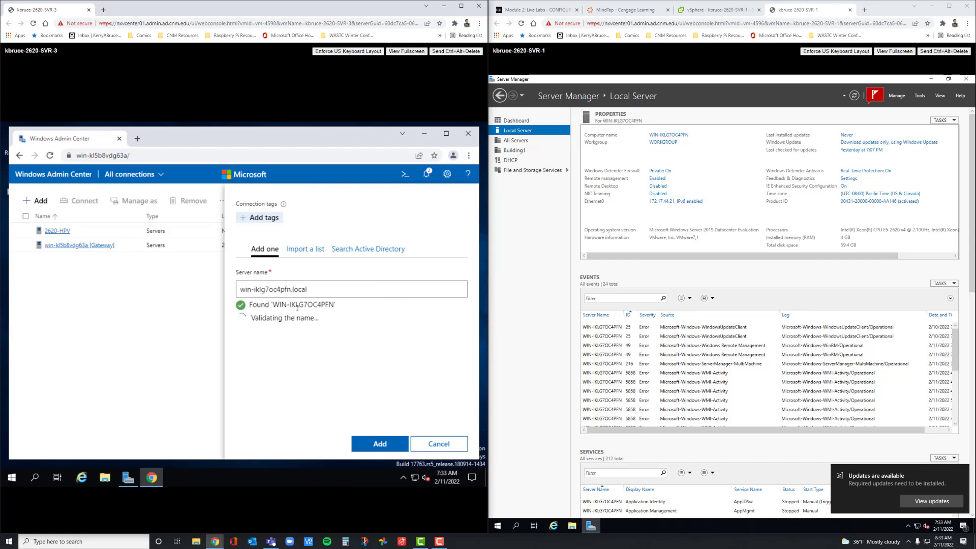
pyautogui.click(381, 444)
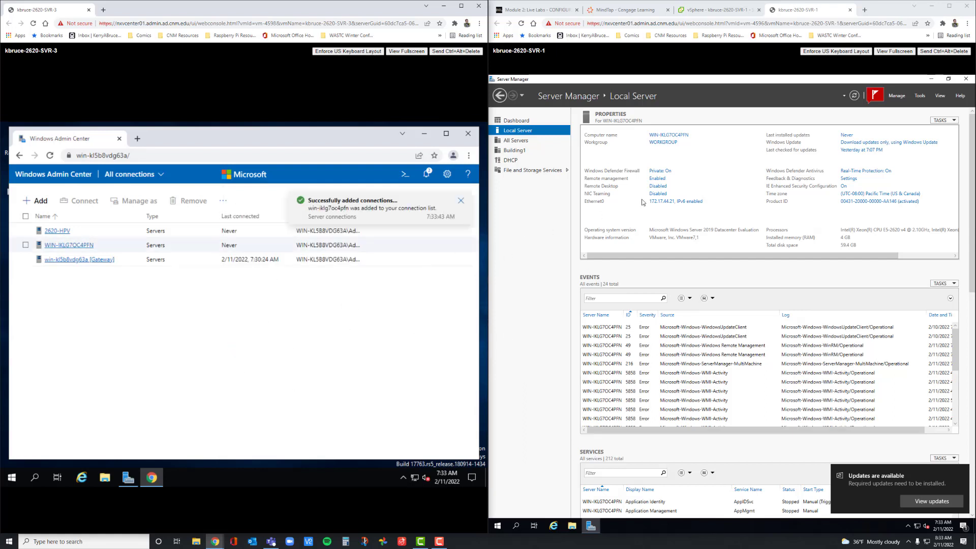
pyautogui.click(850, 10)
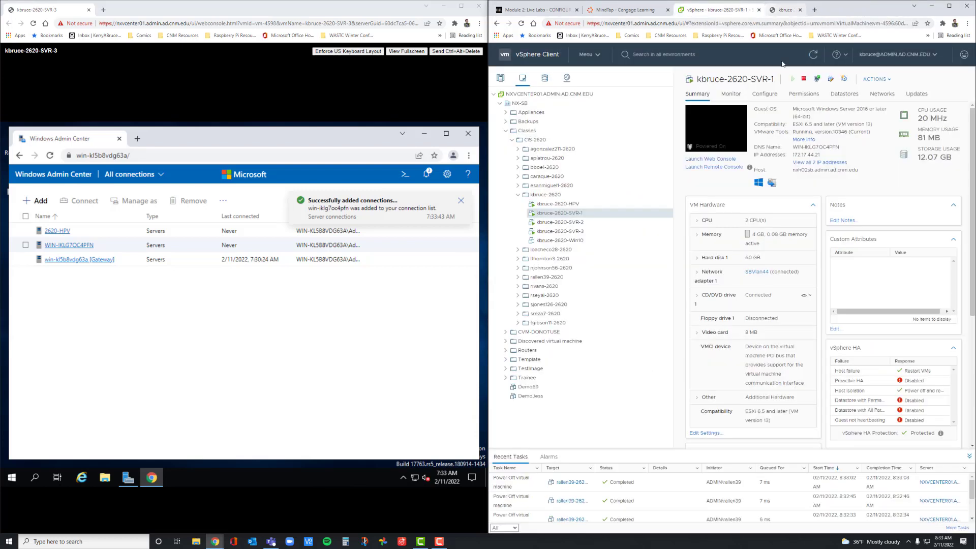
# Step: Launch the kbruce-2620-SVR-2 web console and start a new Add in Windows Admin Center
pyautogui.click(568, 224)
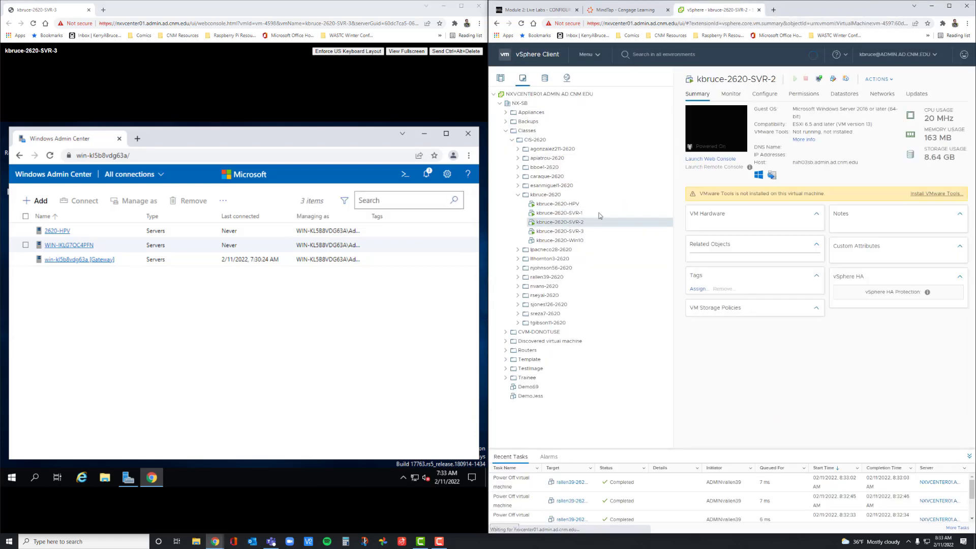
pyautogui.click(726, 138)
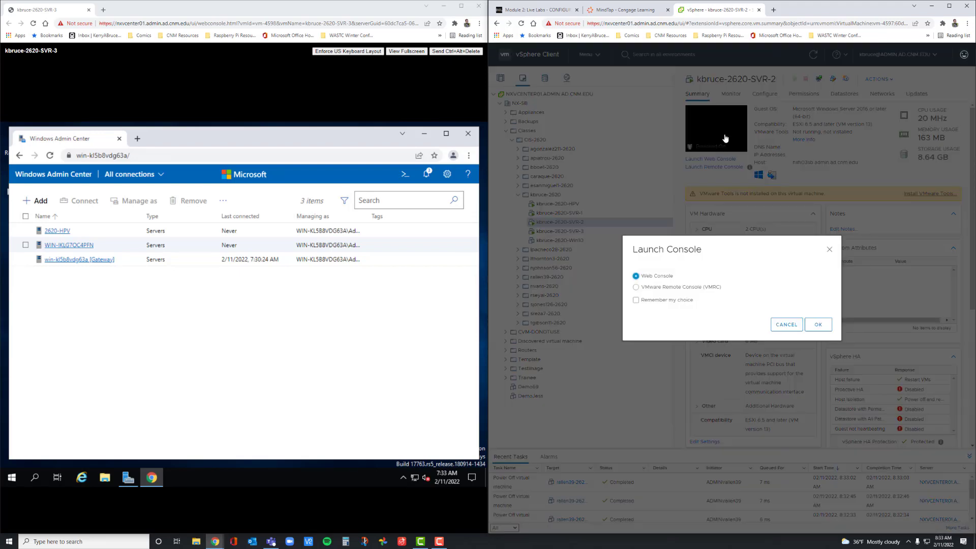
pyautogui.click(818, 324)
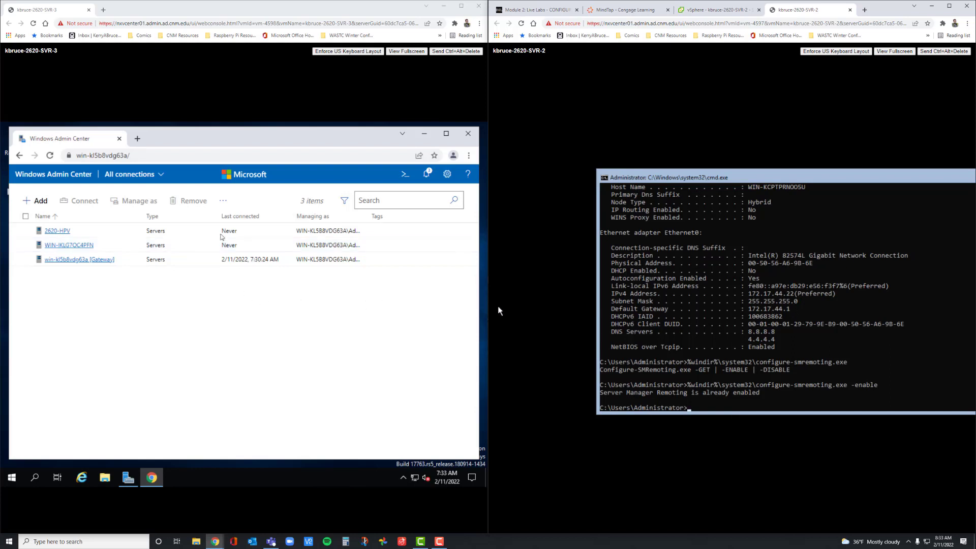
pyautogui.click(28, 204)
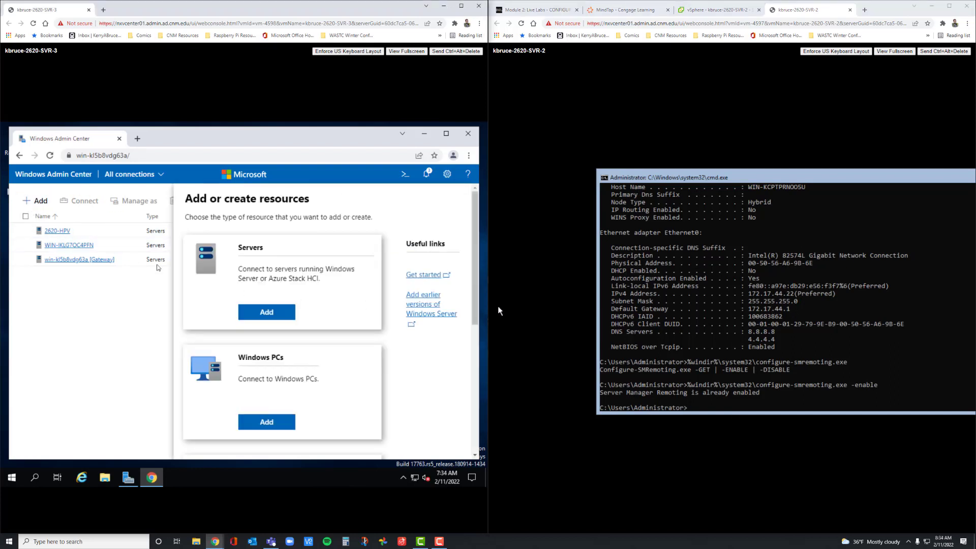
# Step: Add the server win-kcptprnoo5u.local, close the SVR-2 console tab, and switch to the Module 2 page
pyautogui.click(266, 313)
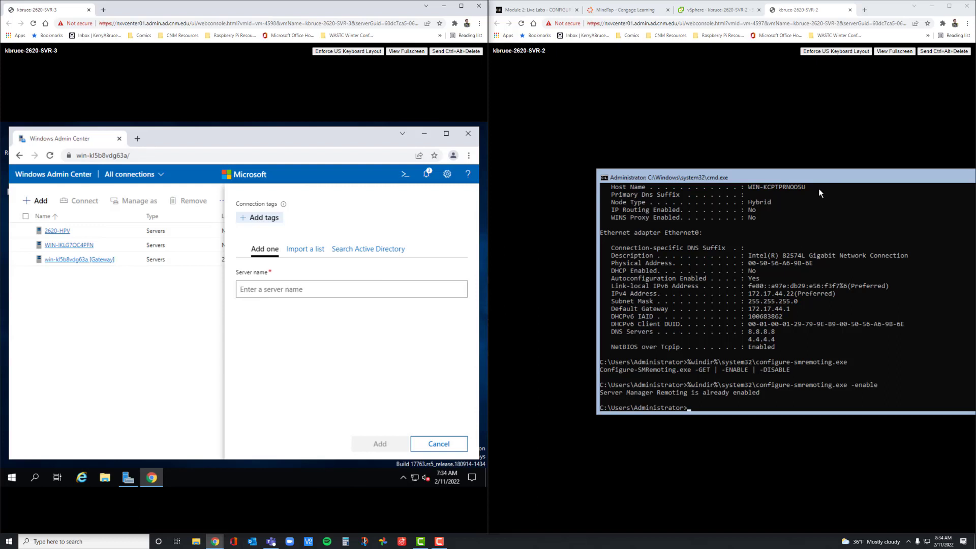
pyautogui.write('win')
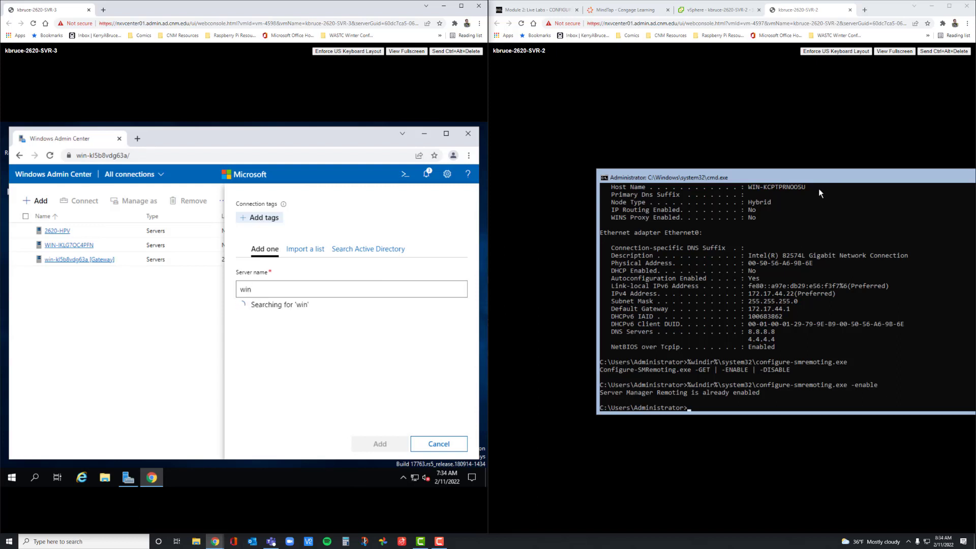
pyautogui.write('-kcptprnoo5u.local')
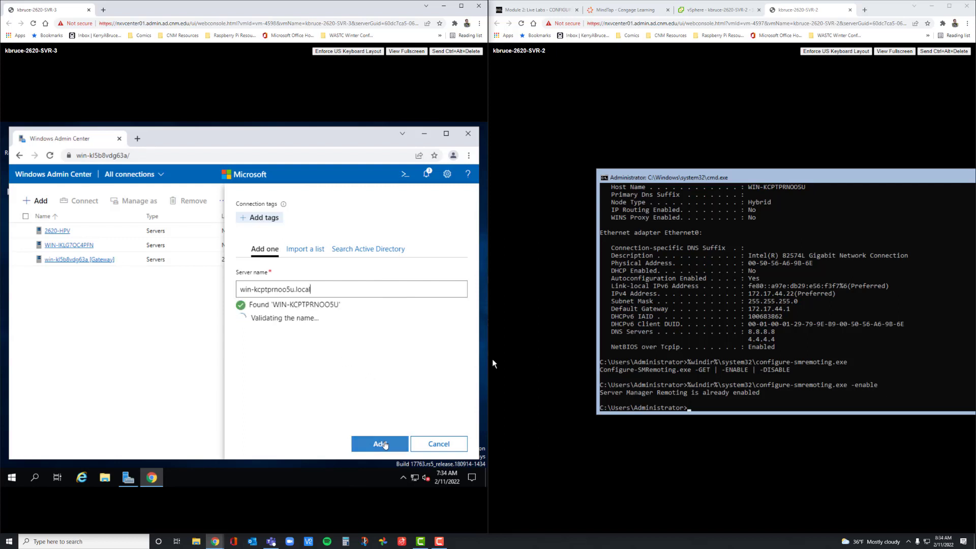
pyautogui.click(384, 445)
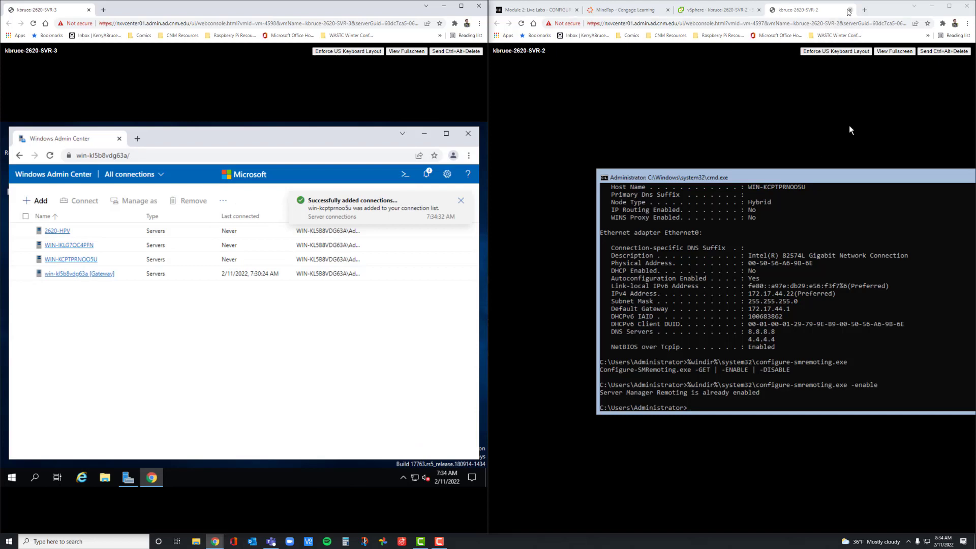
pyautogui.click(850, 10)
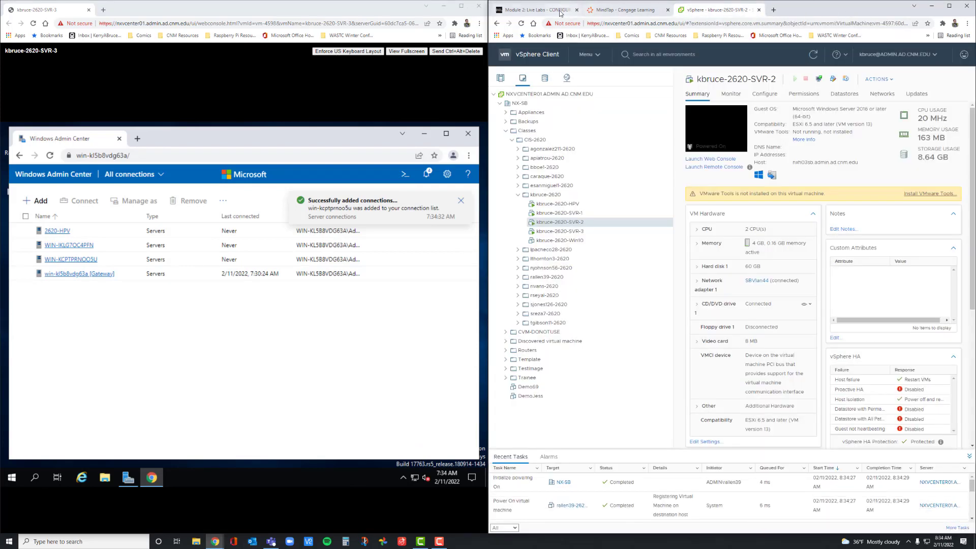
pyautogui.click(538, 9)
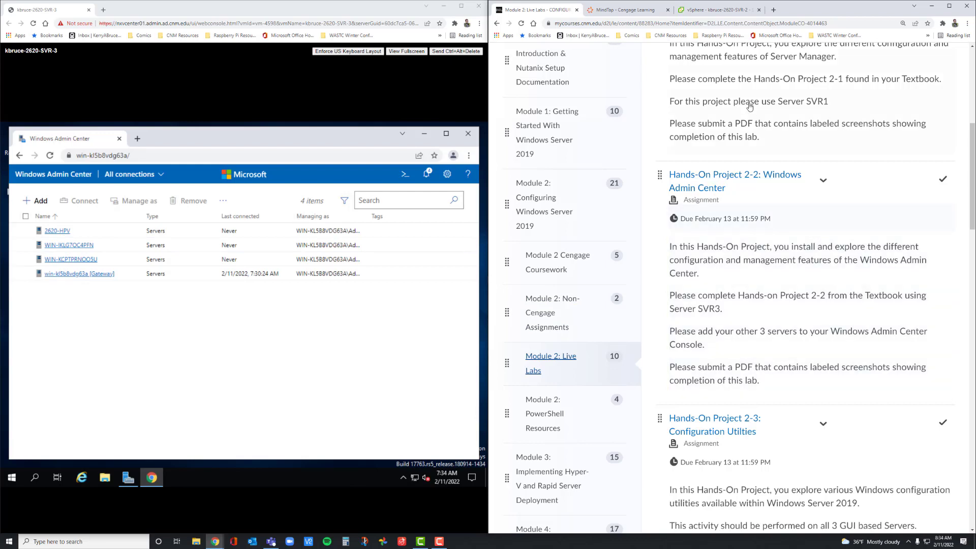
# Step: Highlight MindTap's note on adding servers by name or list, then open the win-kl5b8vdg63a gateway overview
pyautogui.click(631, 11)
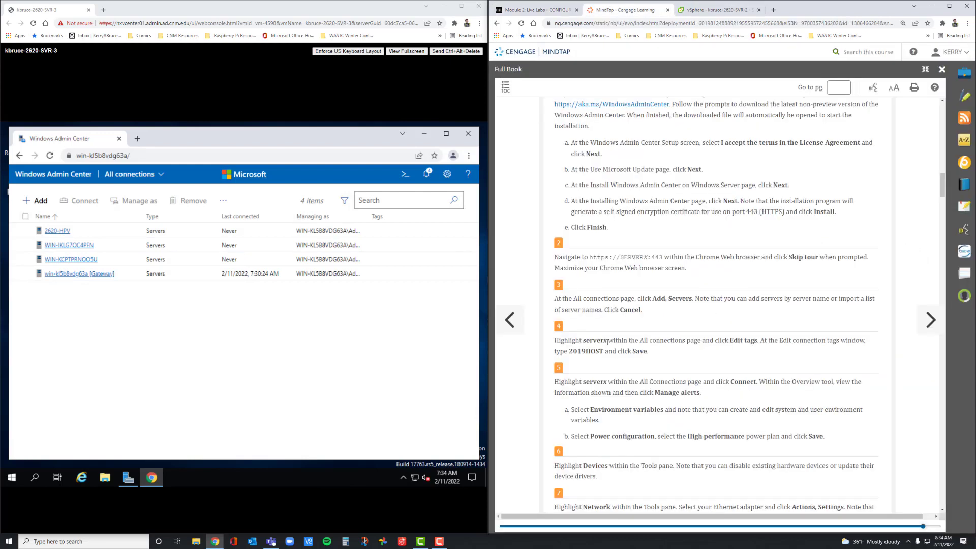
pyautogui.scroll(-1, 608, 342)
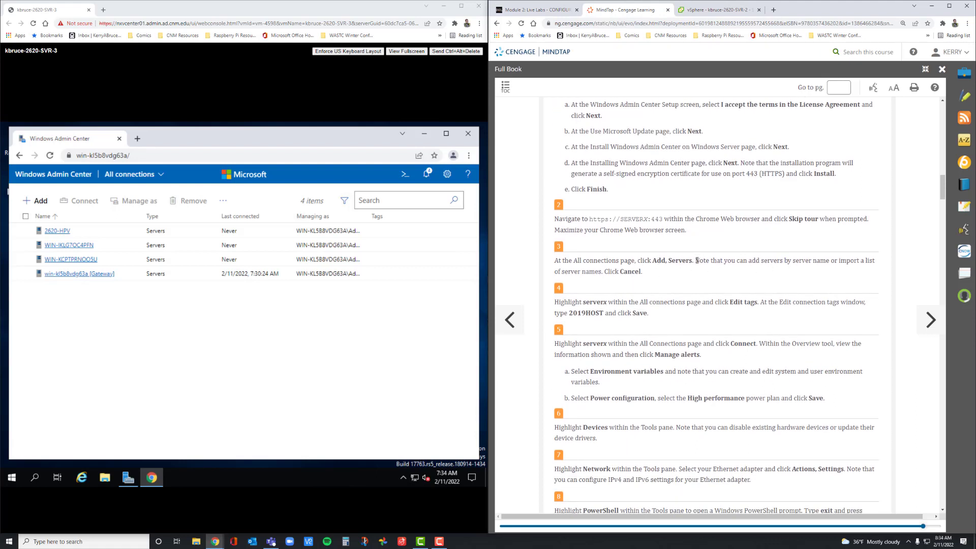
pyautogui.moveTo(695, 261); pyautogui.dragTo(876, 261)
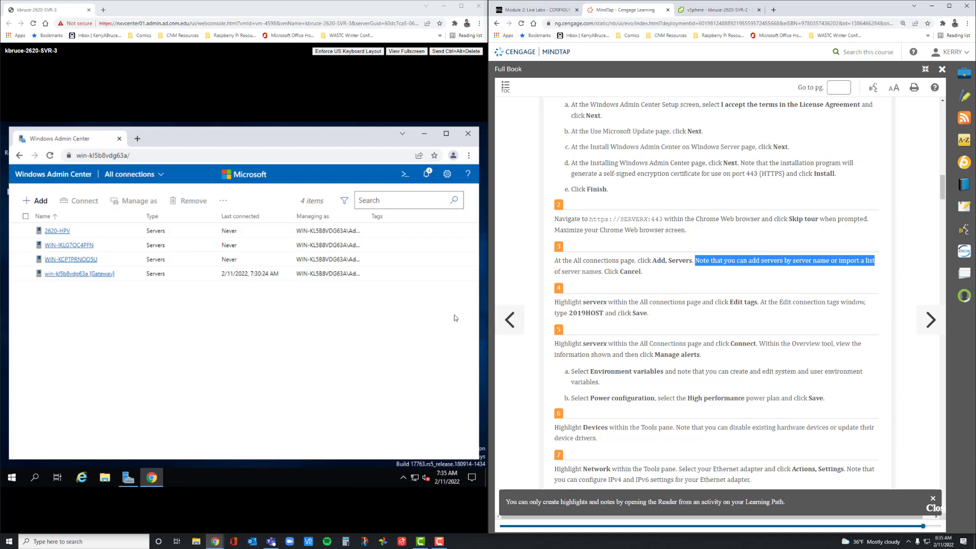
pyautogui.click(64, 277)
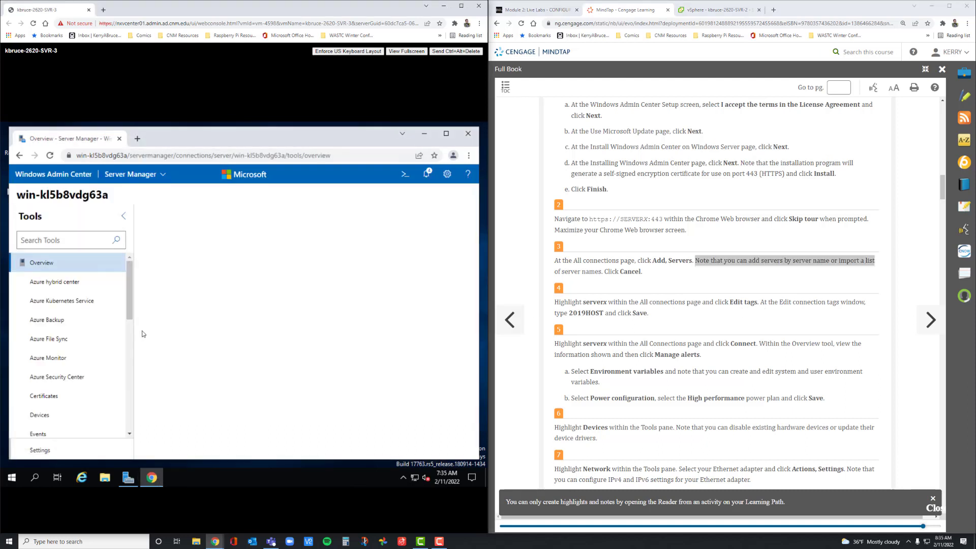
# Step: Go back to All connections, select the win-kl5b8vdg63a gateway row, and show its More actions
pyautogui.click(21, 155)
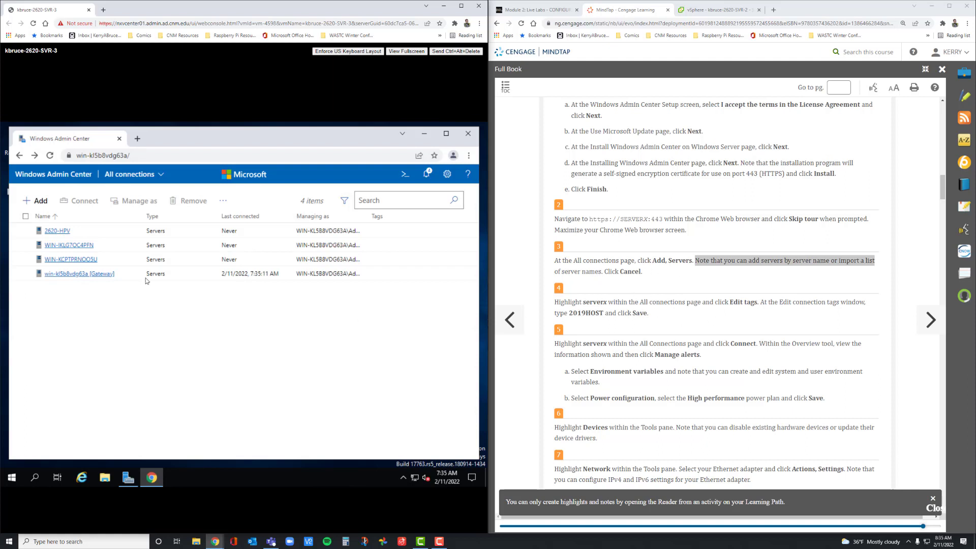
pyautogui.click(162, 176)
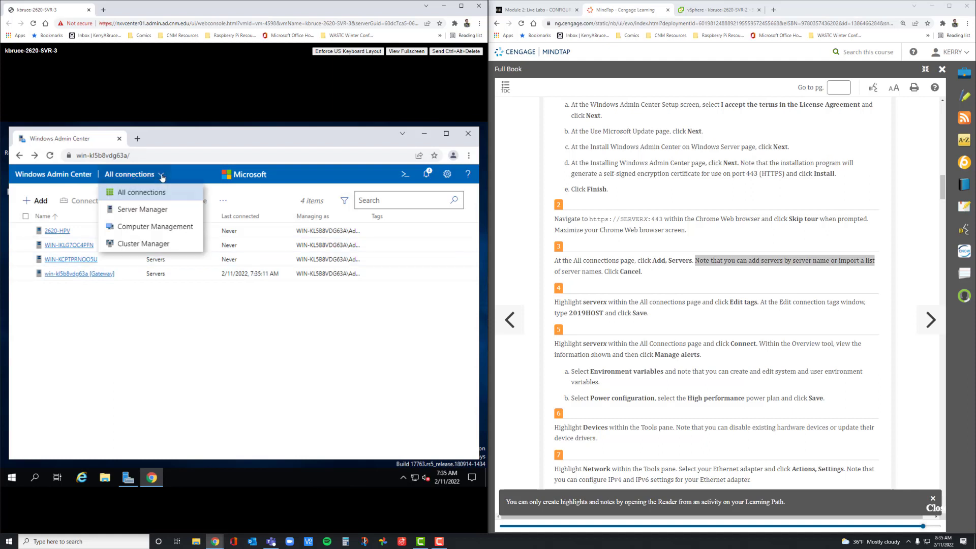
pyautogui.click(162, 176)
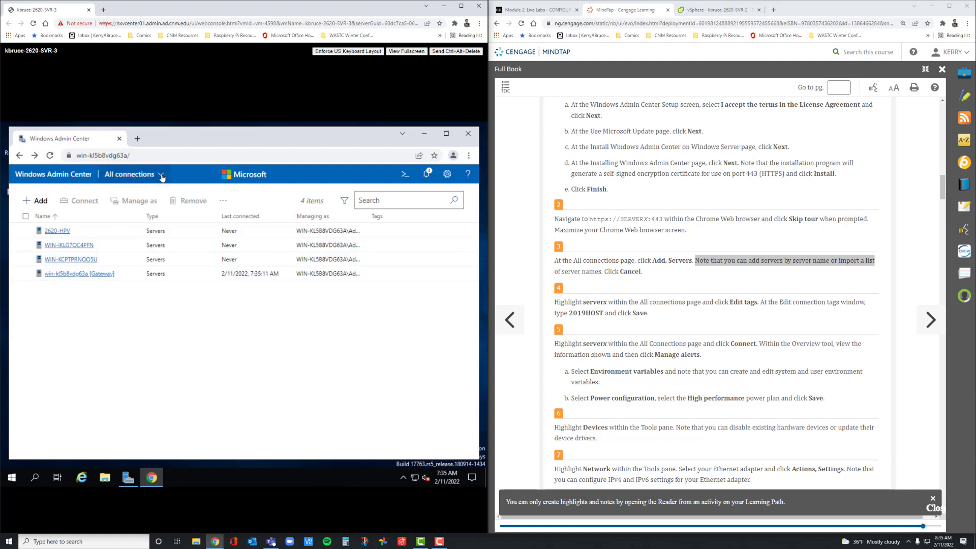
pyautogui.click(26, 275)
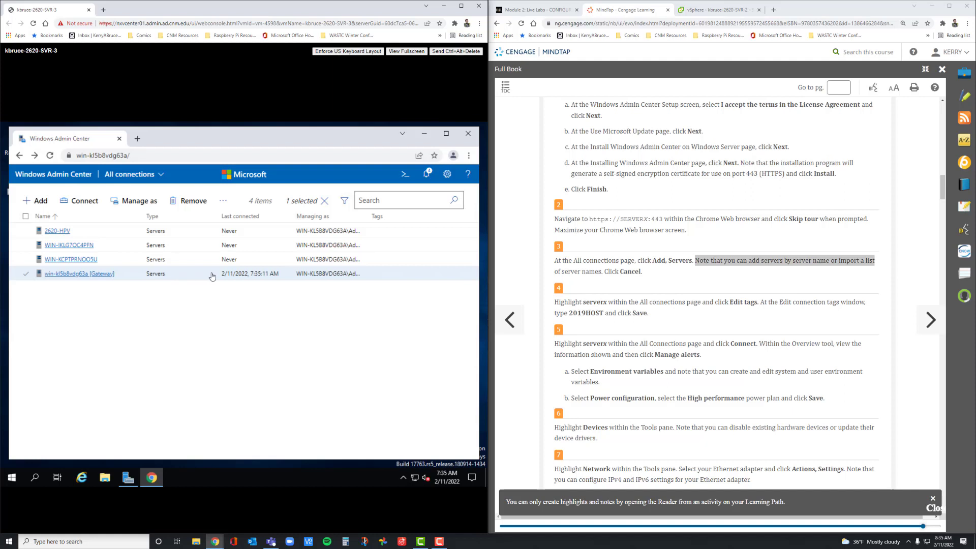
pyautogui.click(226, 202)
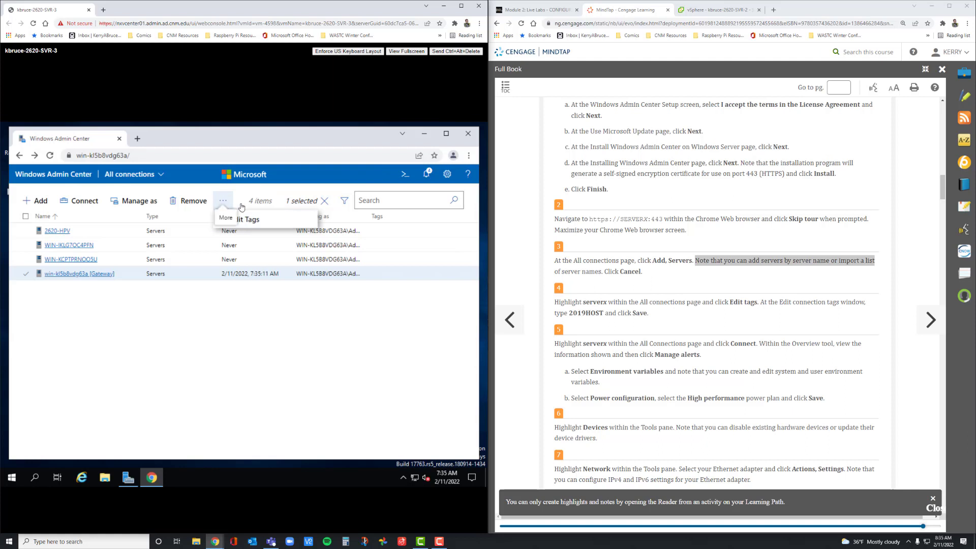
# Step: Tag the gateway server win-kl5b8vdg63a with 'WAC-Host', then connect to it
pyautogui.click(244, 220)
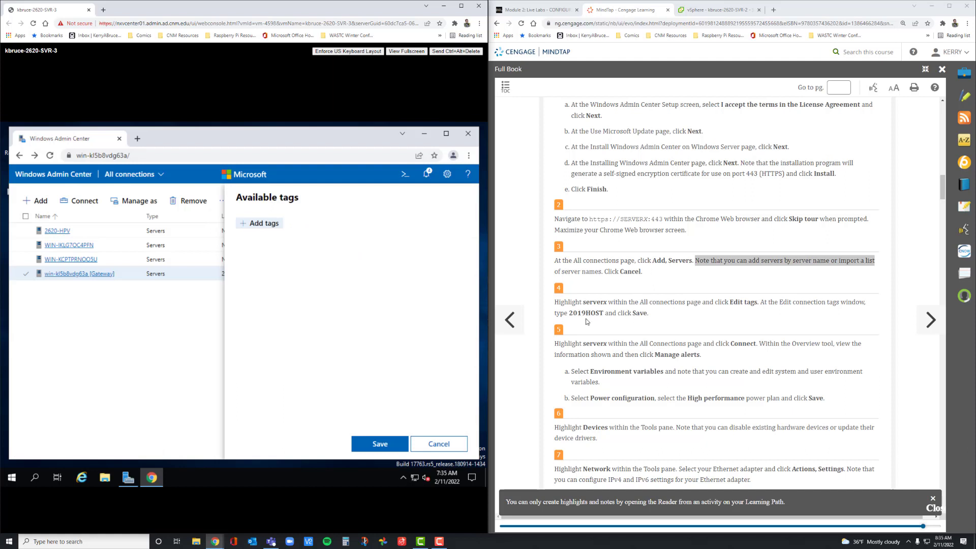
pyautogui.click(258, 225)
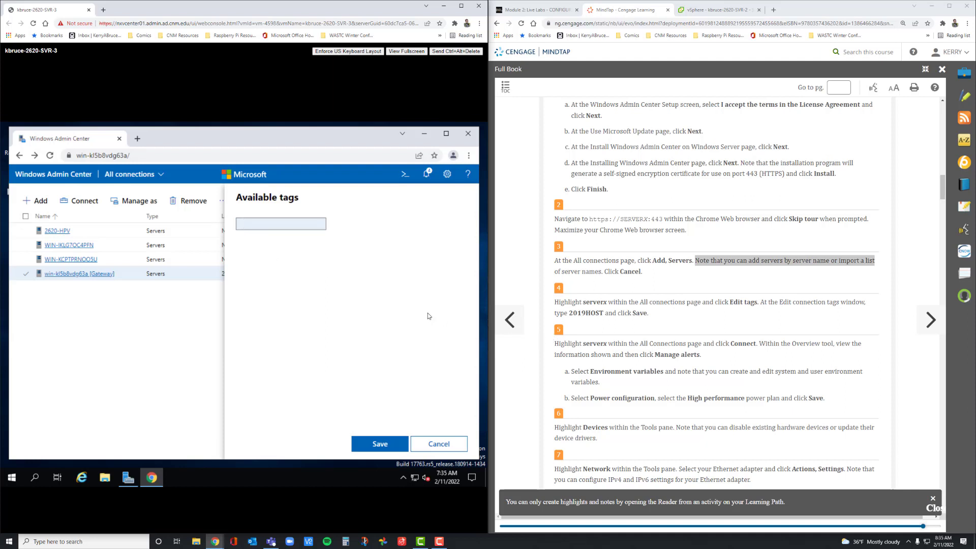
pyautogui.write('WAC-Host')
pyautogui.click(385, 447)
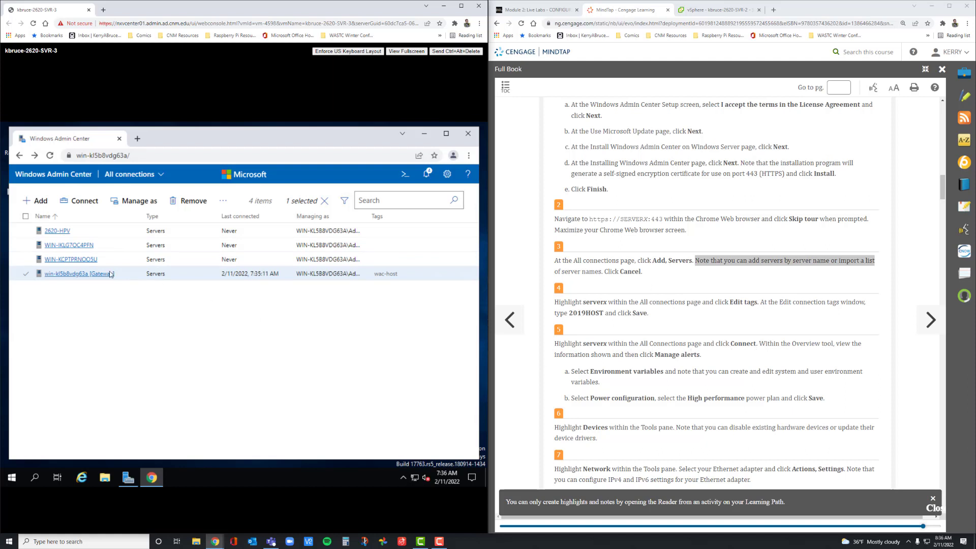
pyautogui.click(86, 205)
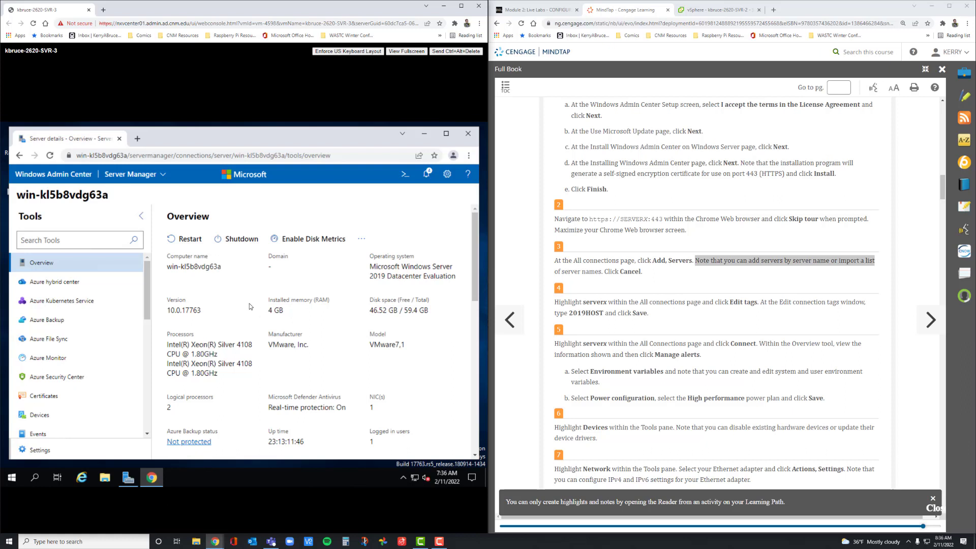
# Step: Scroll through the gateway Overview's details and its CPU, Memory and Ethernet charts
pyautogui.scroll(-1, 250, 312)
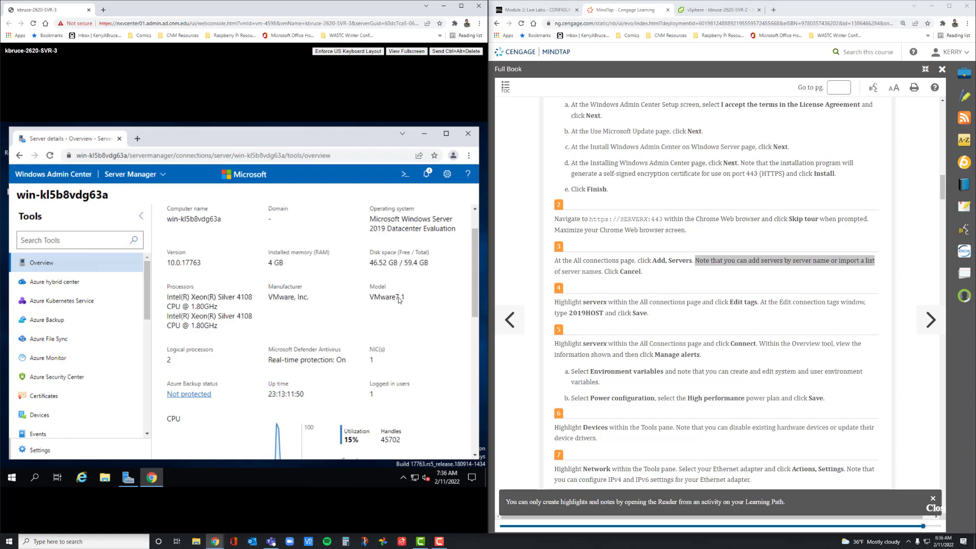
pyautogui.scroll(1, 321, 317)
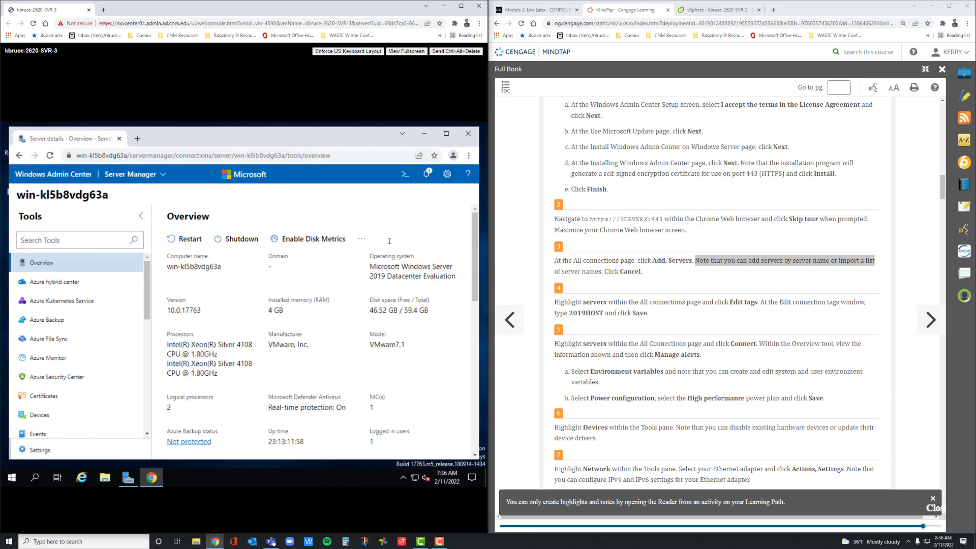
pyautogui.click(361, 240)
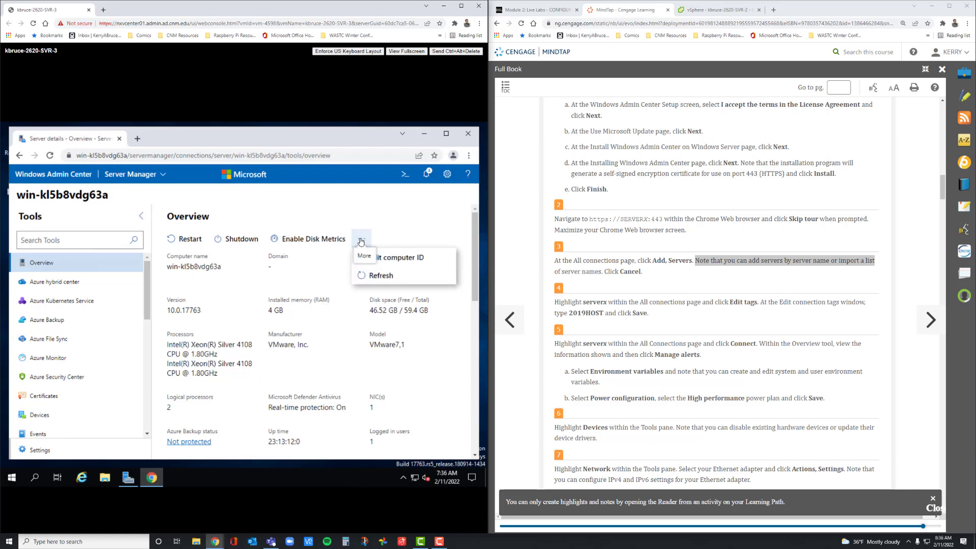
pyautogui.click(413, 219)
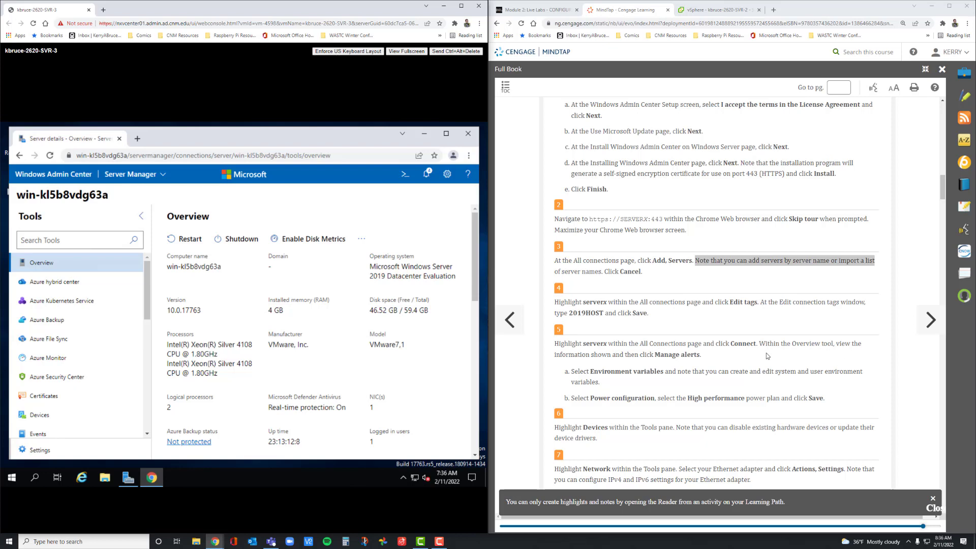
pyautogui.scroll(-5, 304, 359)
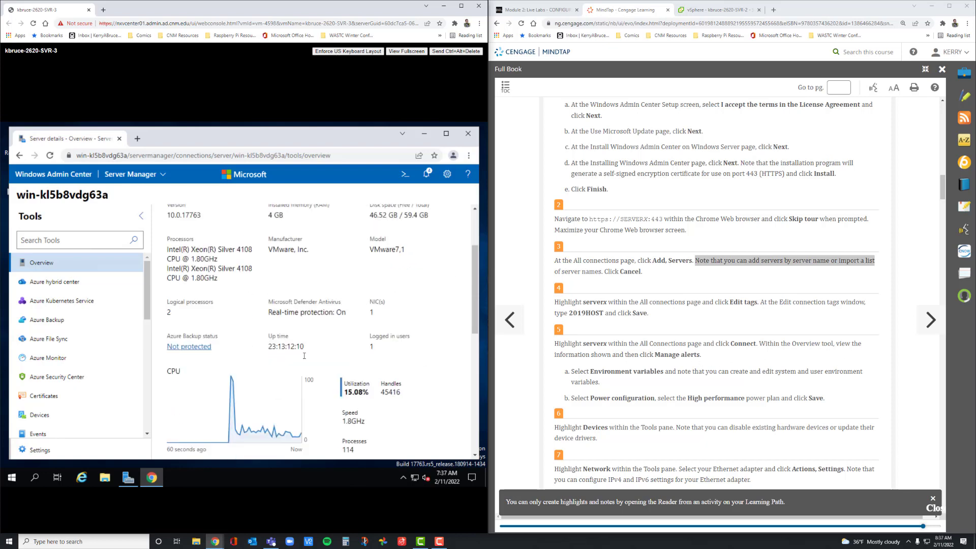
pyautogui.scroll(-5, 304, 359)
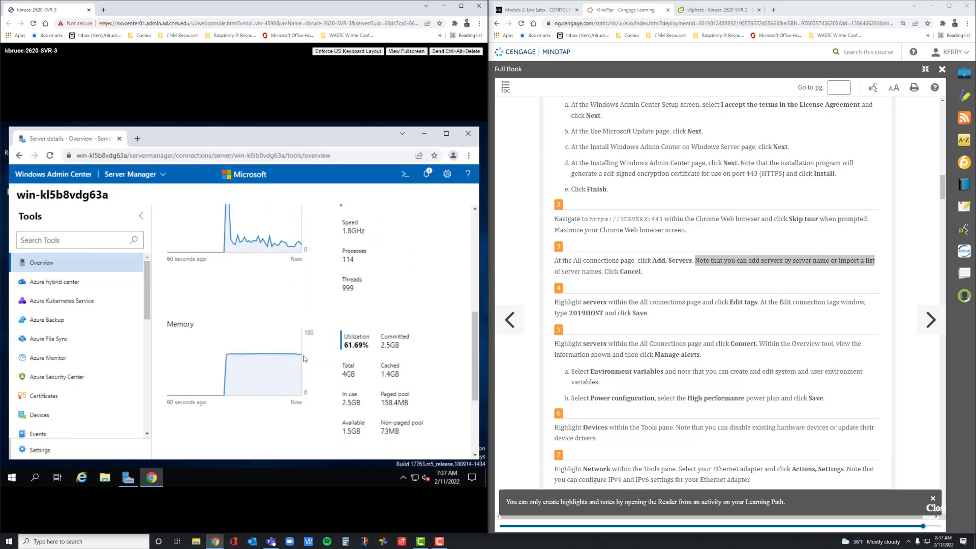
pyautogui.scroll(10, 304, 359)
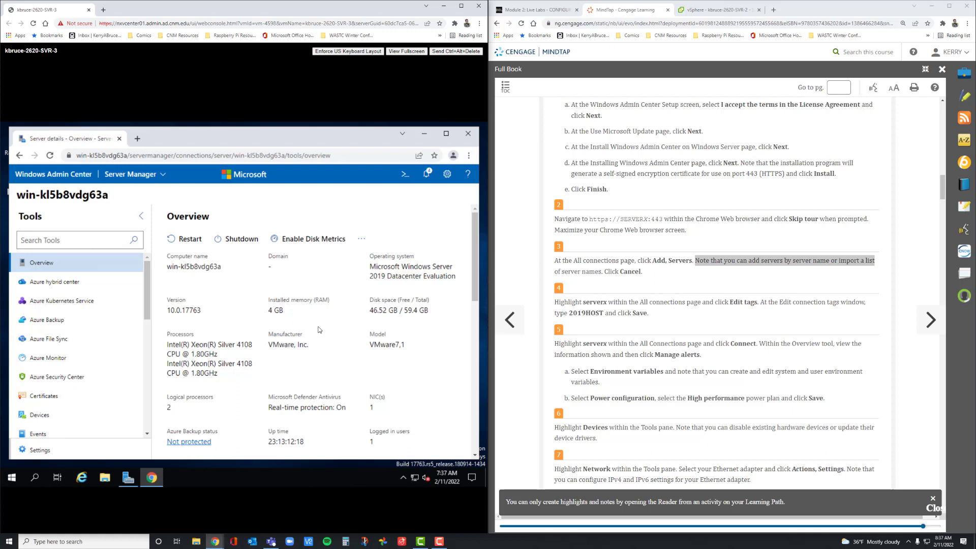
pyautogui.scroll(-3, 108, 332)
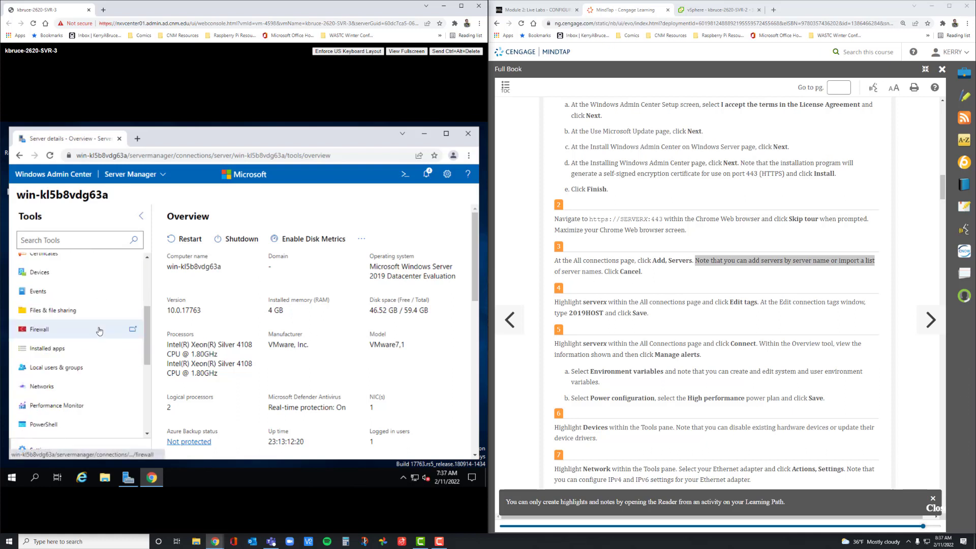
pyautogui.scroll(-3, 99, 331)
pyautogui.scroll(-2, 99, 332)
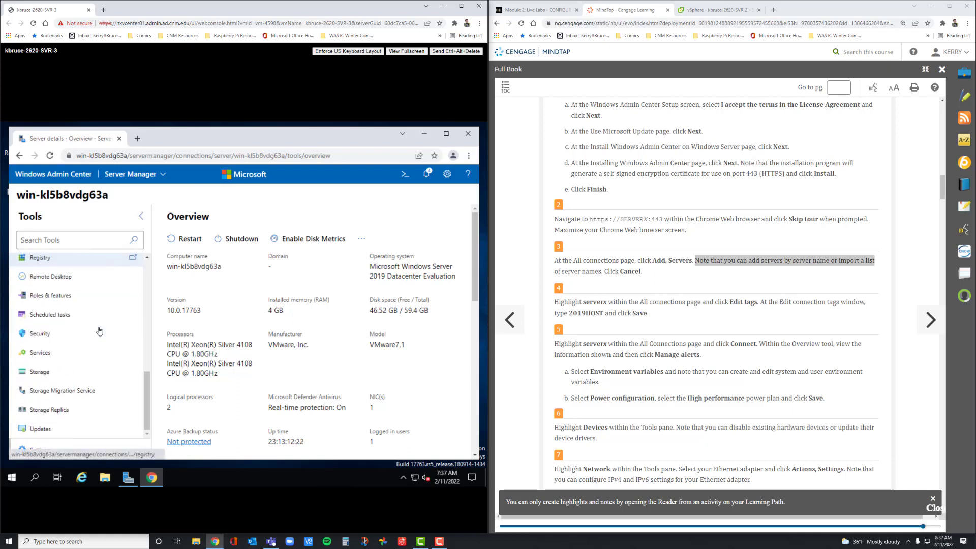
pyautogui.scroll(8, 100, 331)
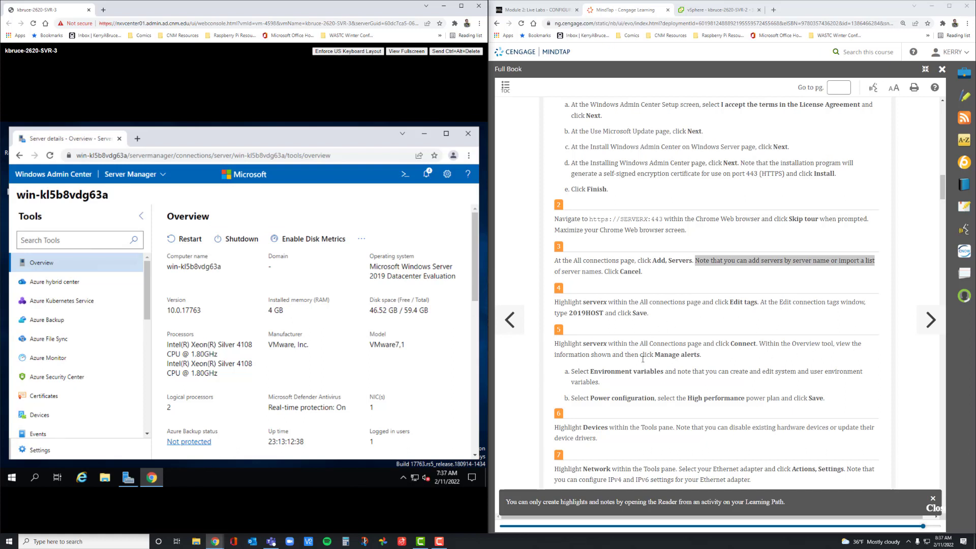
# Step: Maximize the remote console window and review the Overview details and charts again
pyautogui.doubleClick(341, 8)
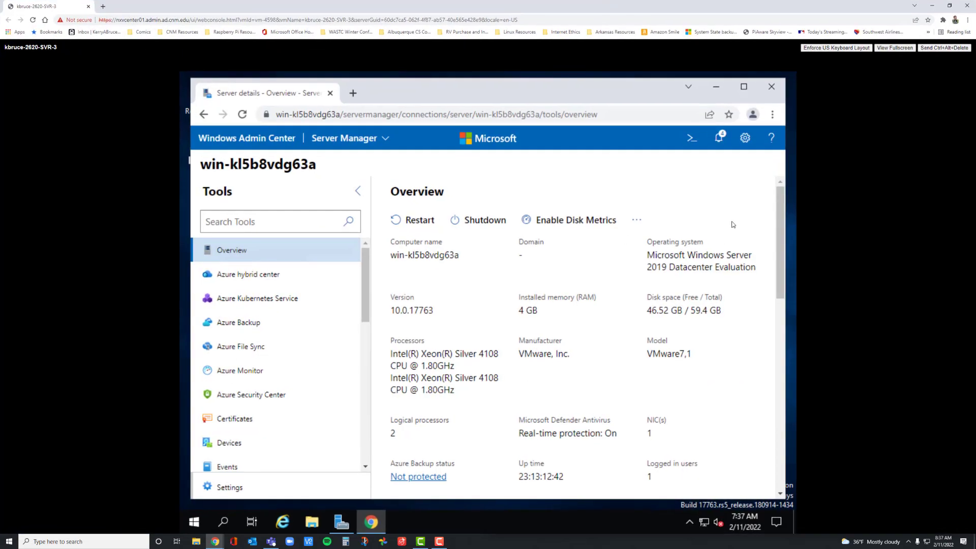
pyautogui.click(636, 220)
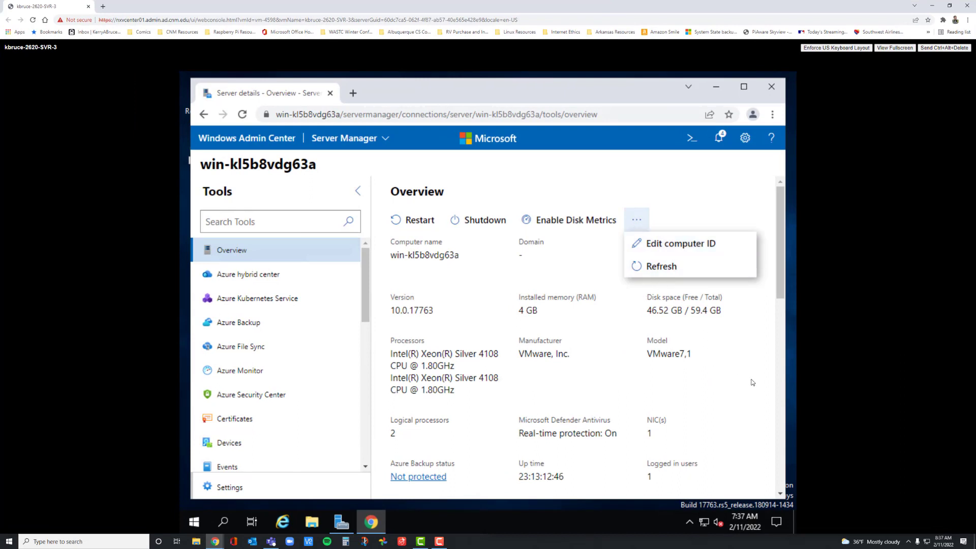
pyautogui.click(552, 367)
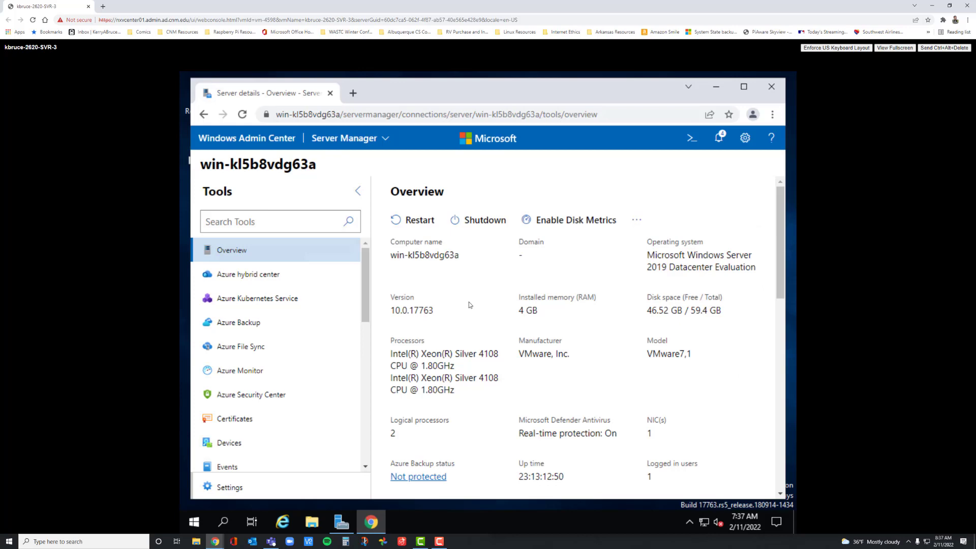
pyautogui.scroll(-3, 478, 269)
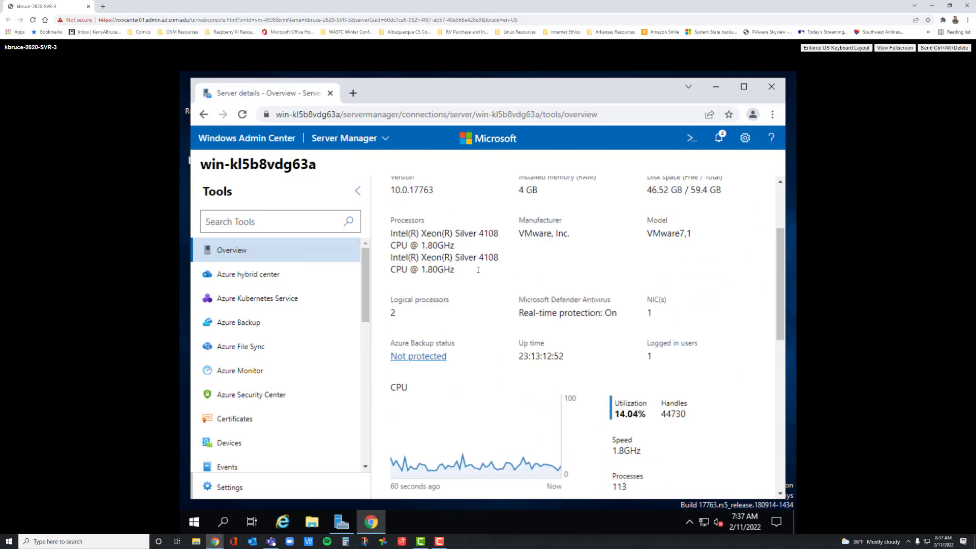
pyautogui.scroll(-1, 478, 271)
pyautogui.scroll(-2, 478, 272)
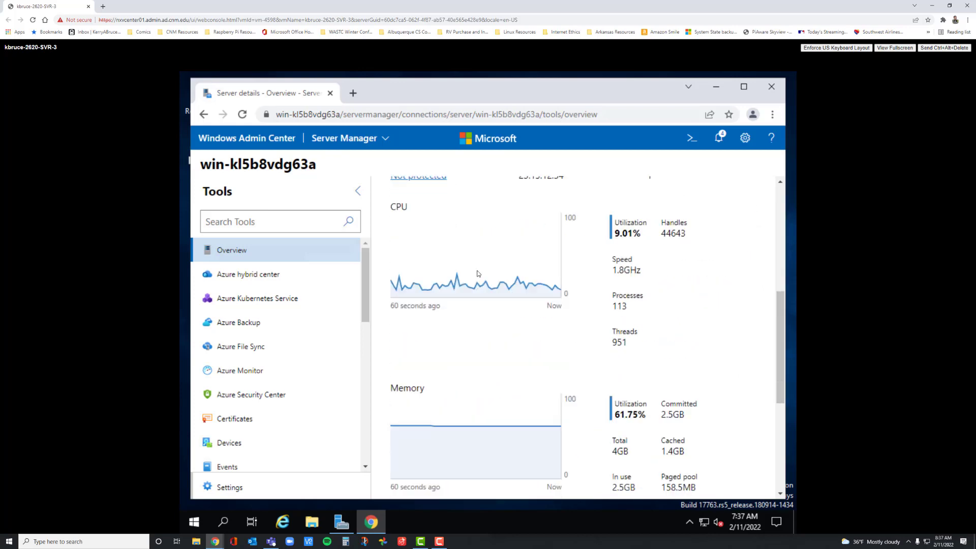
pyautogui.scroll(-3, 478, 273)
pyautogui.scroll(-3, 478, 274)
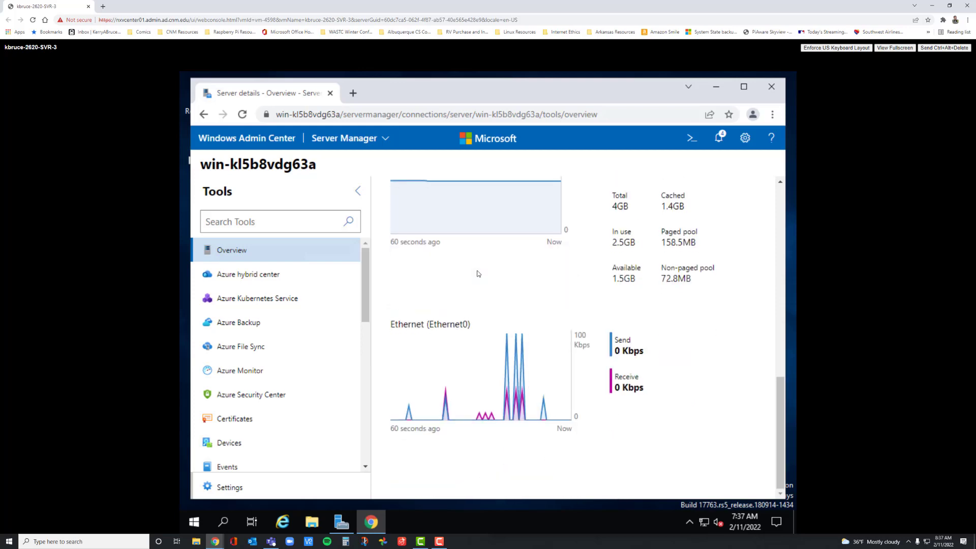
pyautogui.scroll(10, 477, 272)
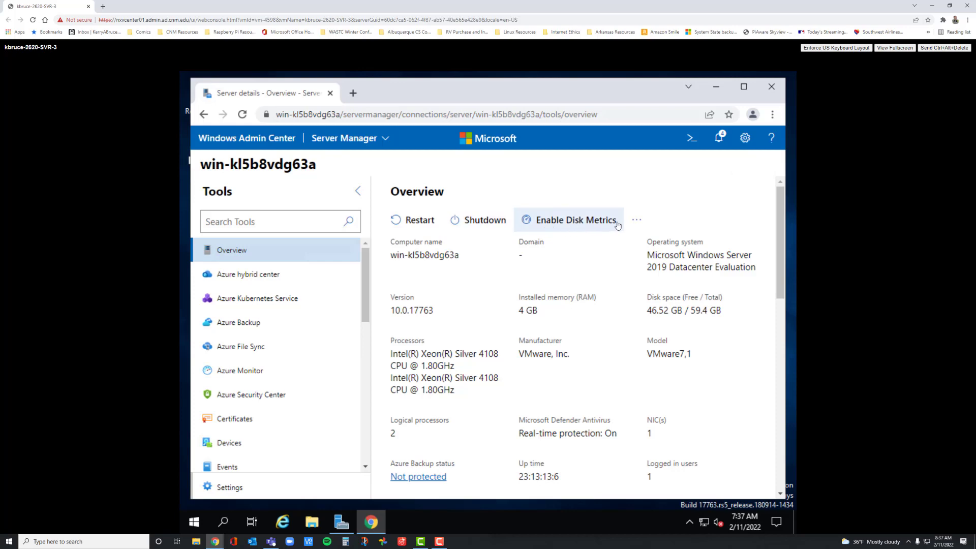
pyautogui.click(635, 223)
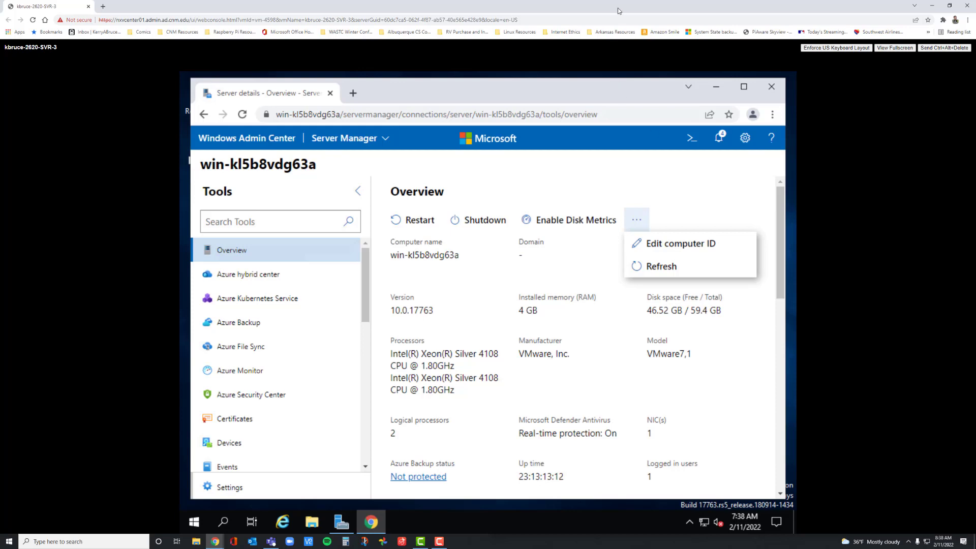
pyautogui.moveTo(618, 10); pyautogui.dragTo(241, 123)
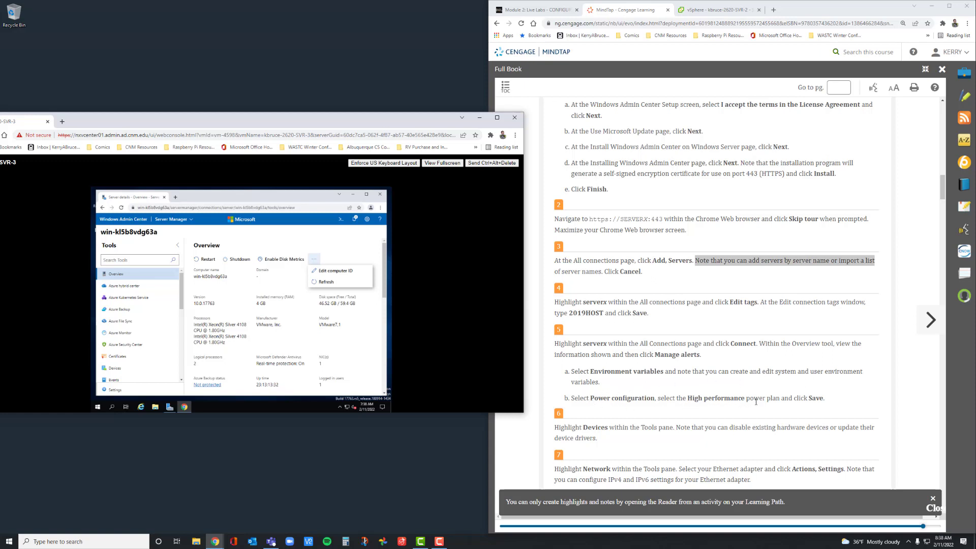
pyautogui.doubleClick(297, 121)
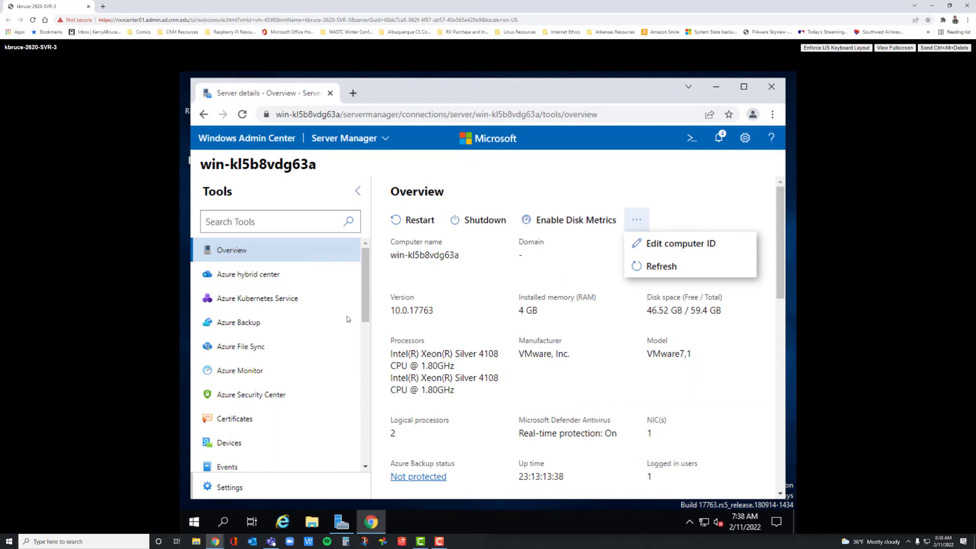
pyautogui.moveTo(364, 303); pyautogui.dragTo(365, 238)
pyautogui.scroll(-1, 248, 328)
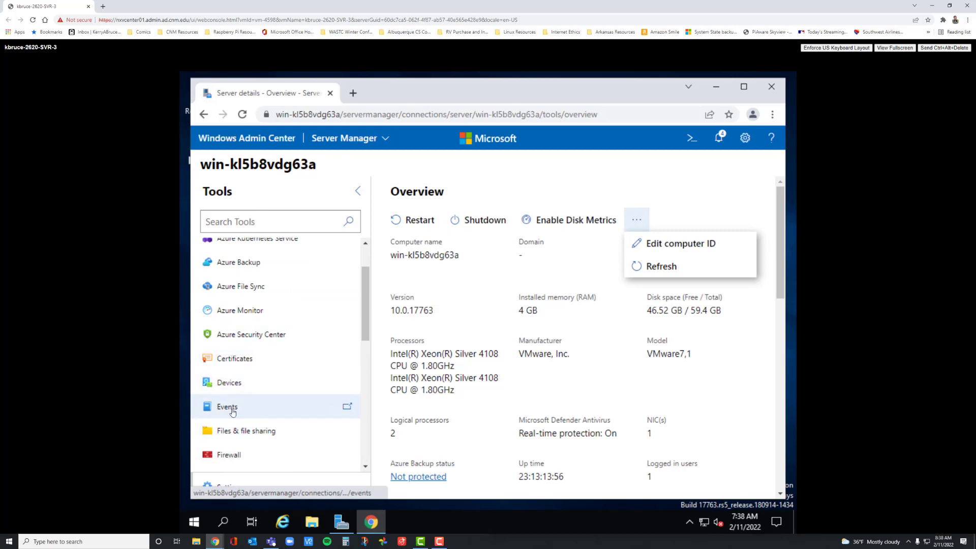
pyautogui.click(227, 407)
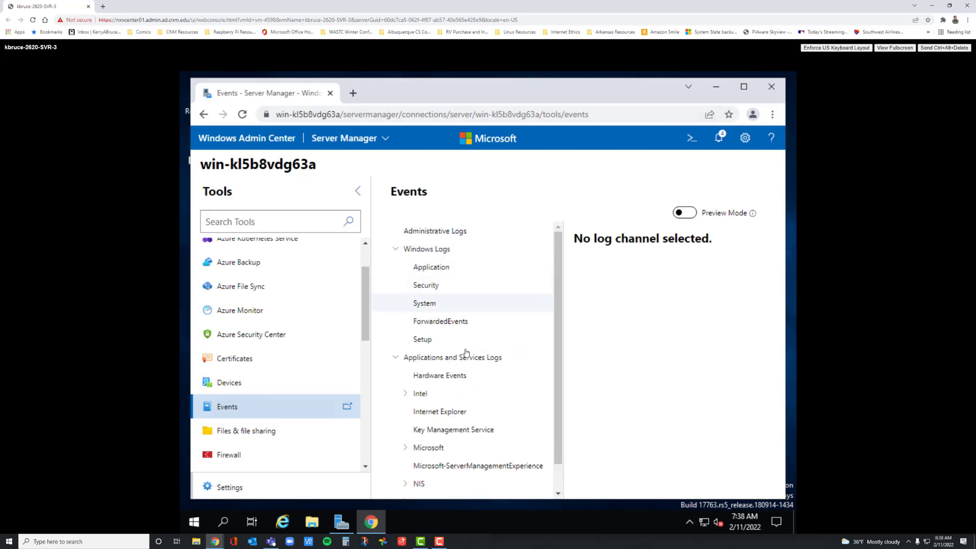
pyautogui.scroll(-1, 476, 409)
pyautogui.scroll(1, 476, 409)
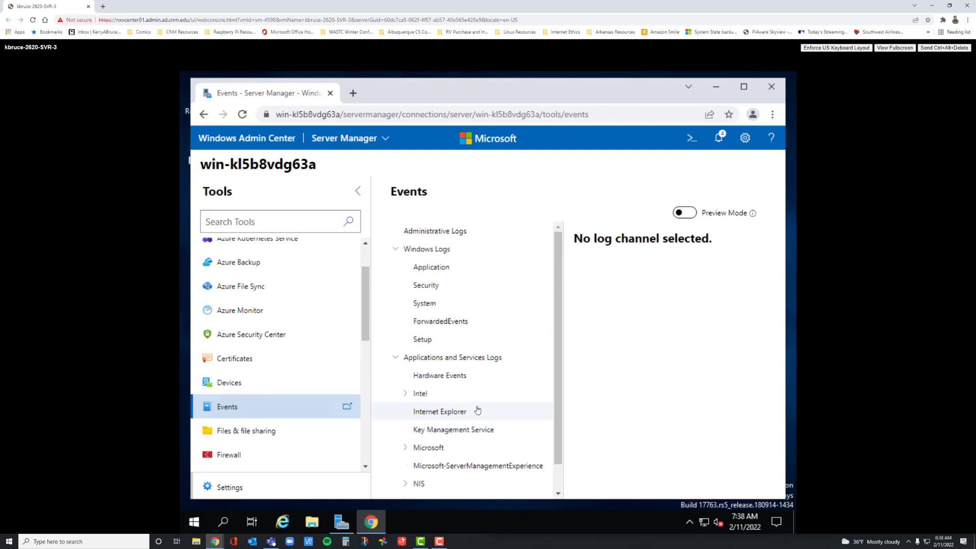
pyautogui.scroll(2, 364, 252)
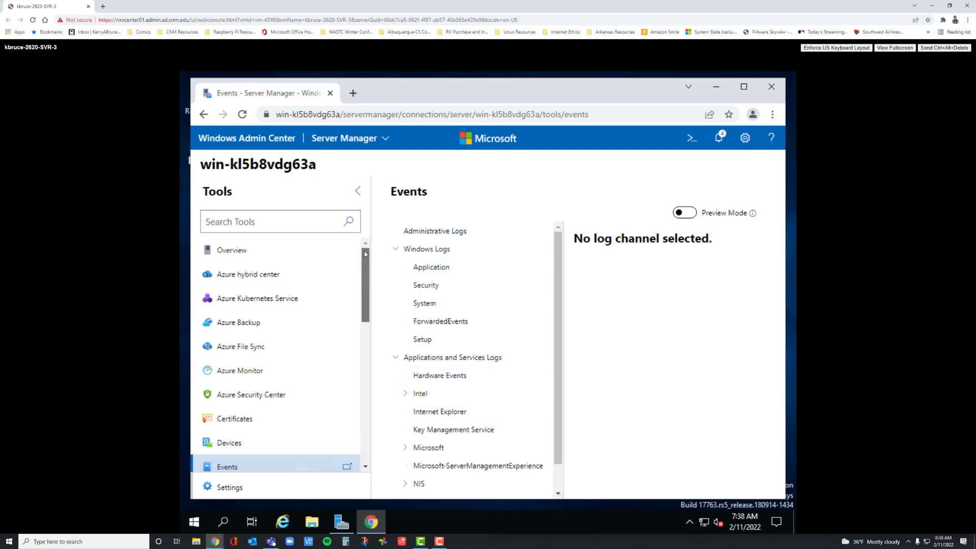
pyautogui.click(282, 250)
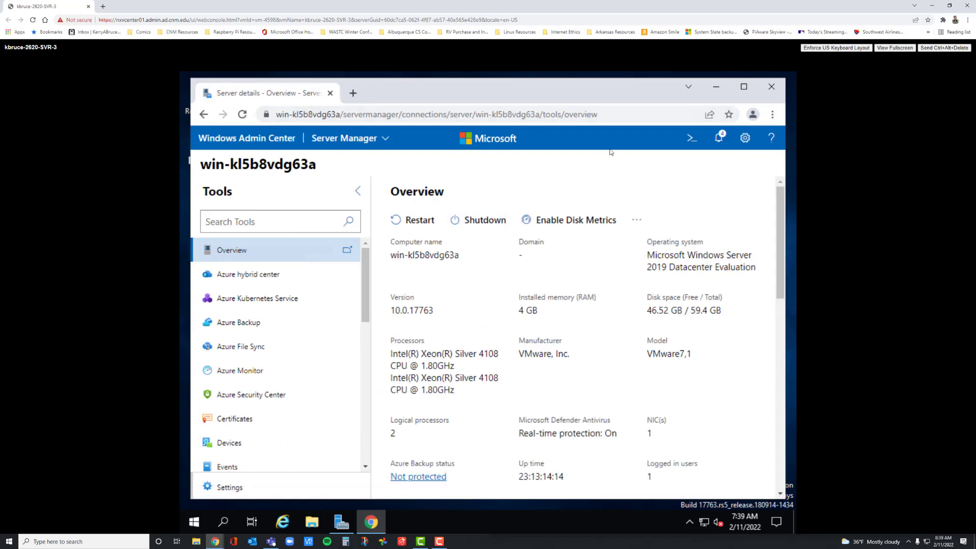
pyautogui.doubleClick(605, 8)
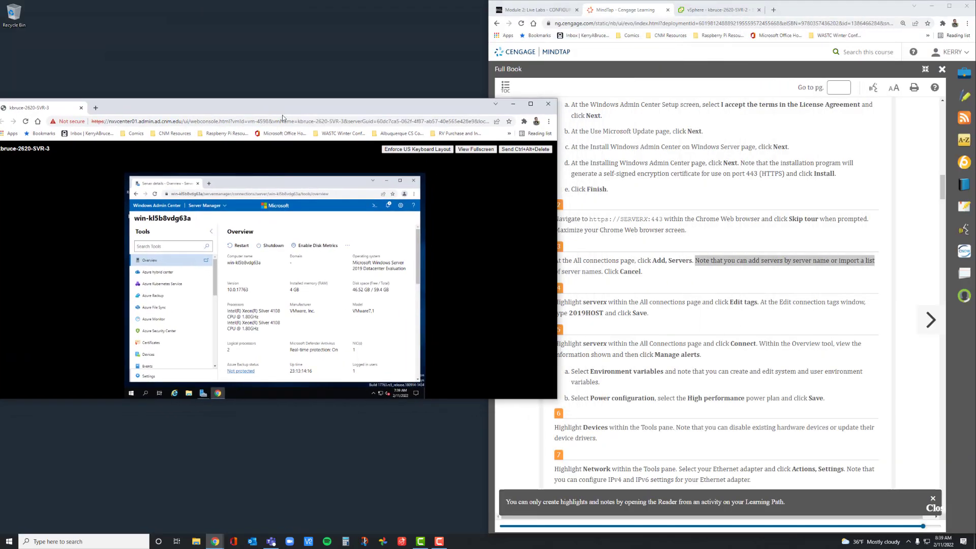
pyautogui.moveTo(385, 104); pyautogui.dragTo(340, 66)
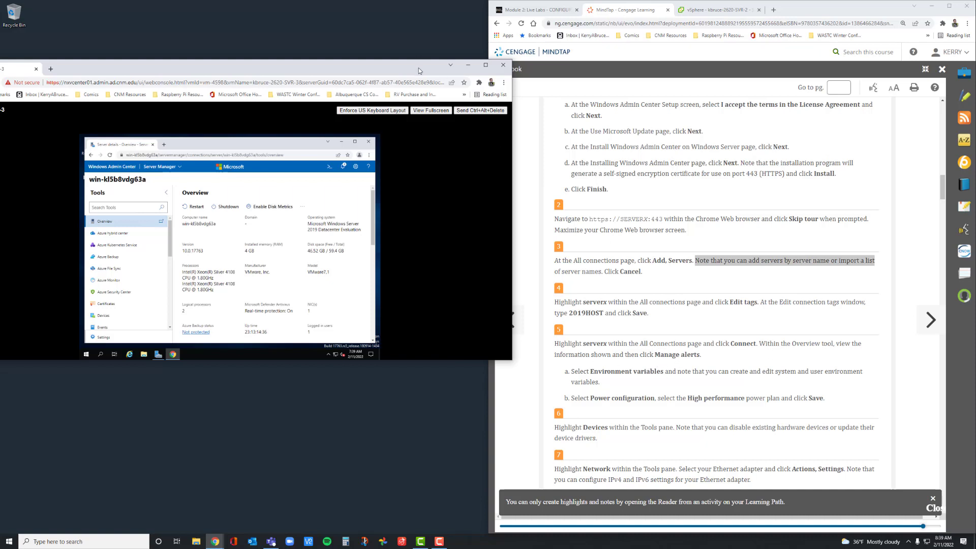
pyautogui.moveTo(404, 68); pyautogui.dragTo(590, 1)
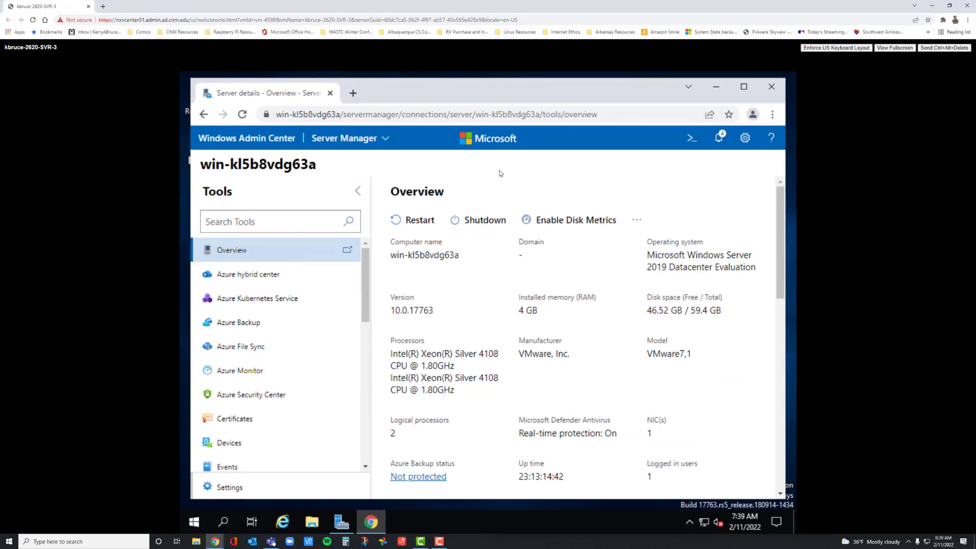
# Step: Scroll the Overview and Tools list, then open Settings at its File shares (SMB server) page
pyautogui.click(385, 140)
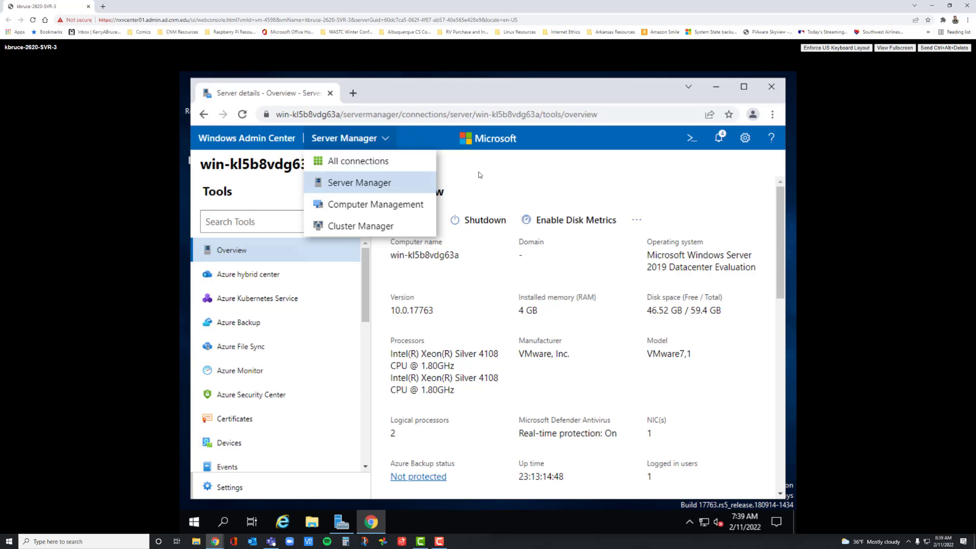
pyautogui.click(401, 181)
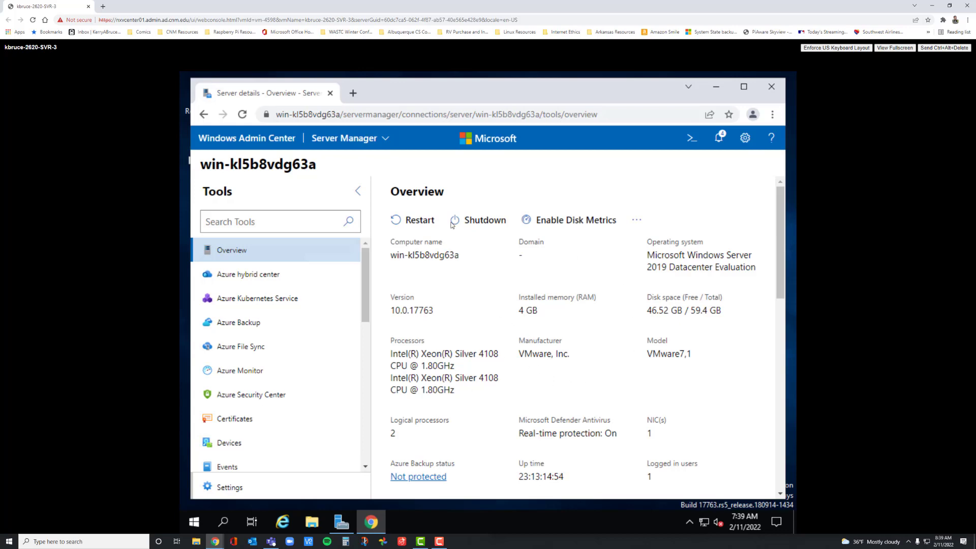
pyautogui.scroll(-3, 524, 300)
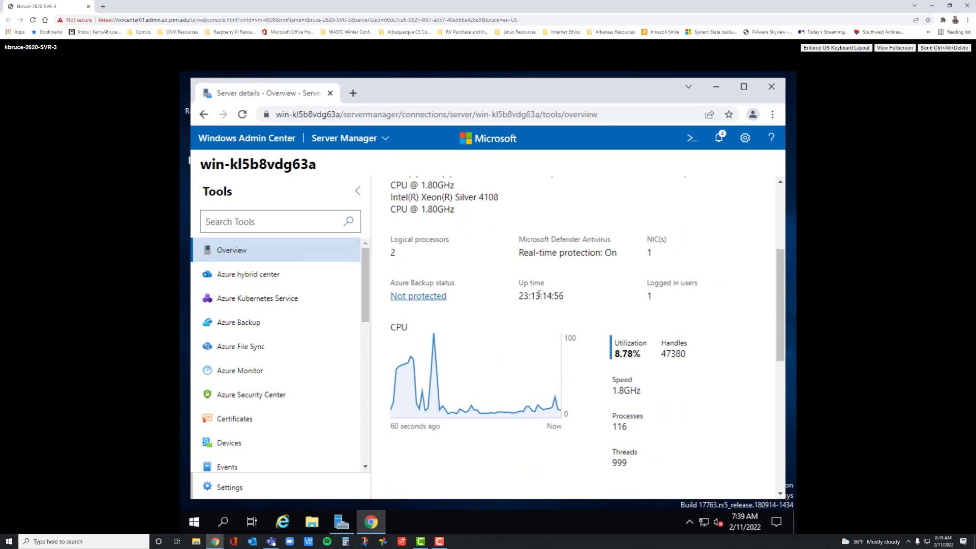
pyautogui.scroll(-4, 478, 300)
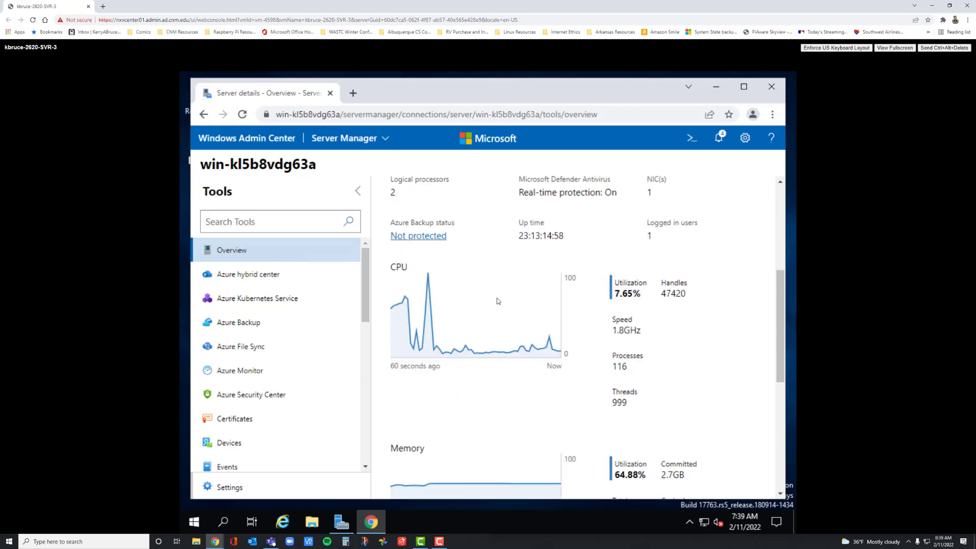
pyautogui.scroll(-2, 496, 301)
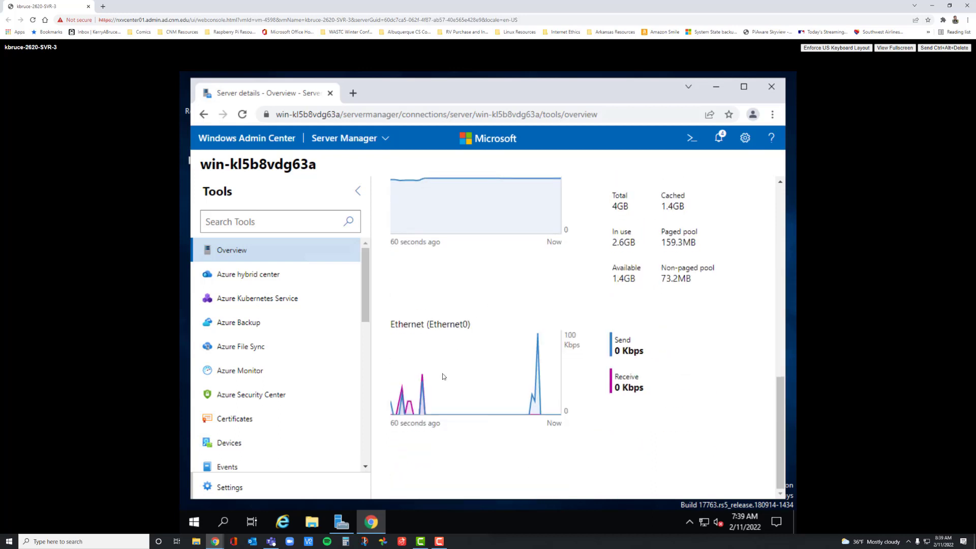
pyautogui.scroll(-1, 279, 329)
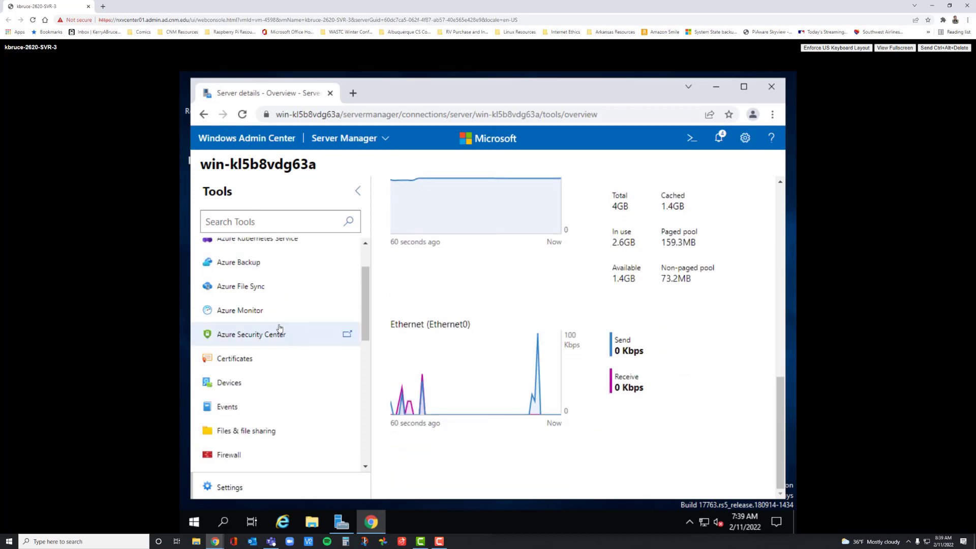
pyautogui.scroll(-1, 270, 352)
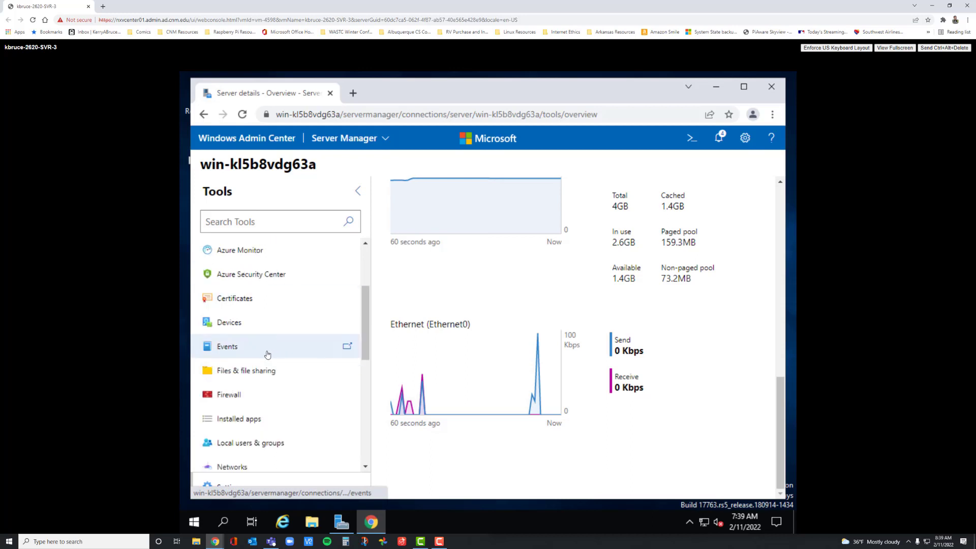
pyautogui.scroll(-1, 249, 359)
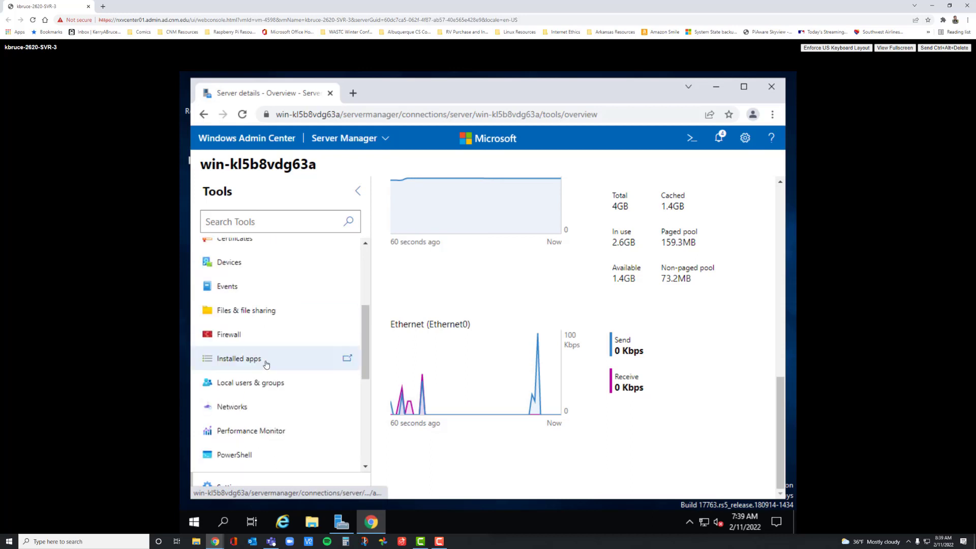
pyautogui.scroll(-1, 267, 364)
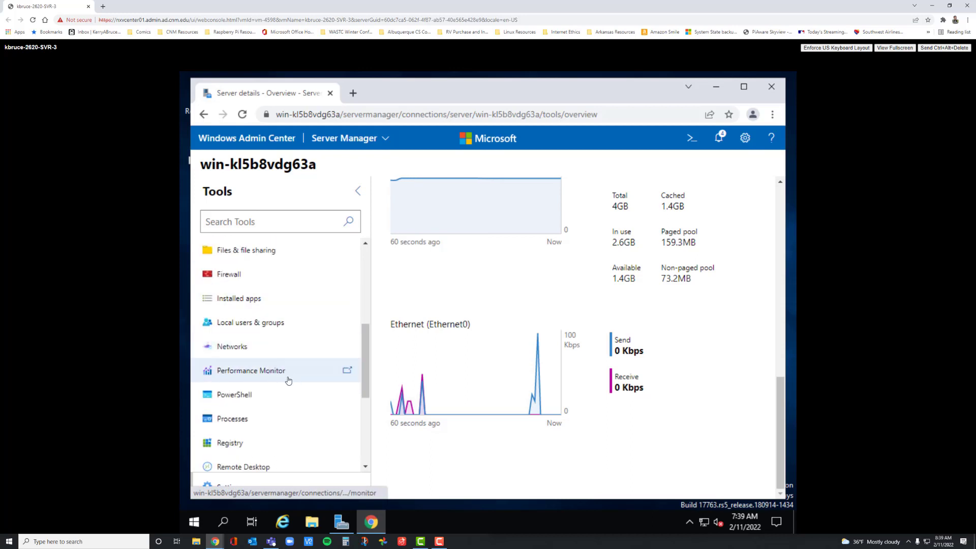
pyautogui.scroll(-1, 285, 380)
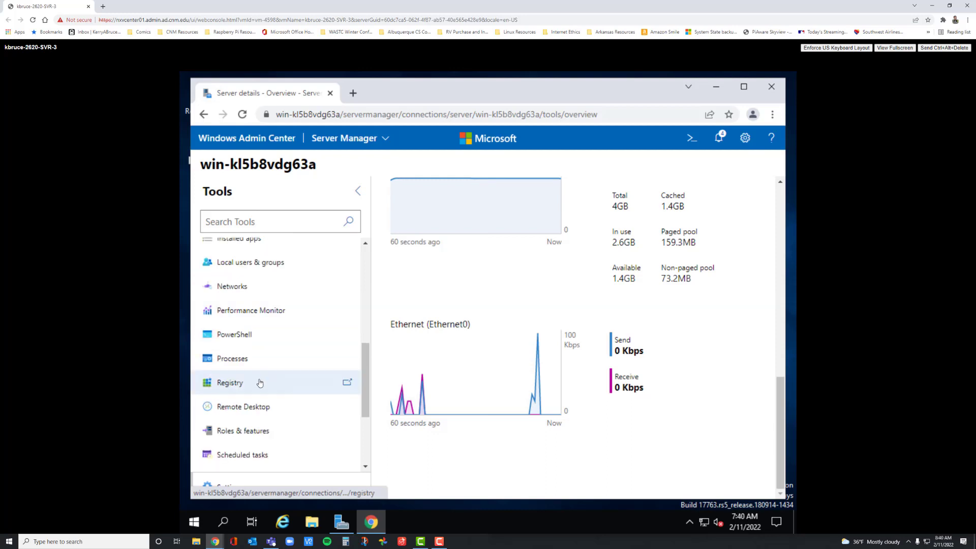
pyautogui.scroll(-1, 260, 383)
pyautogui.scroll(-1, 264, 381)
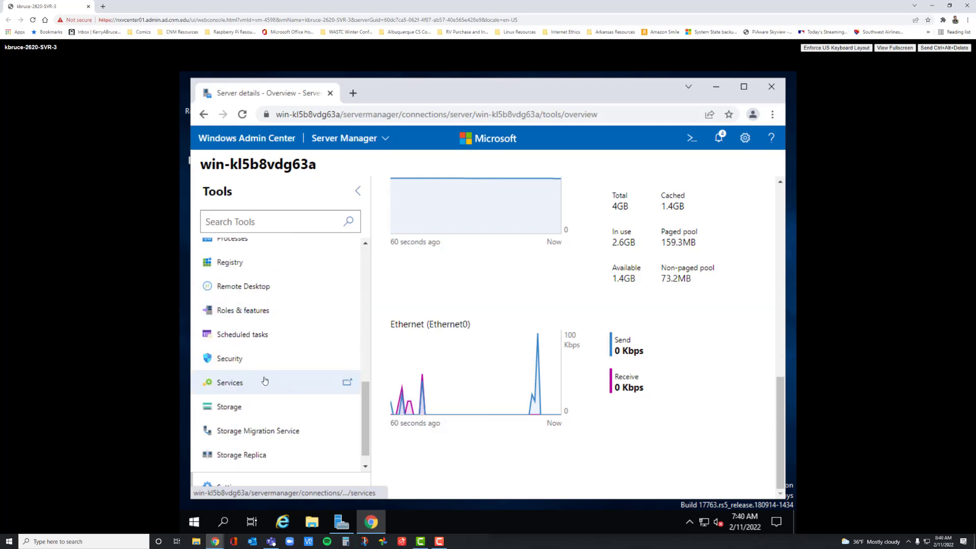
pyautogui.scroll(-1, 261, 404)
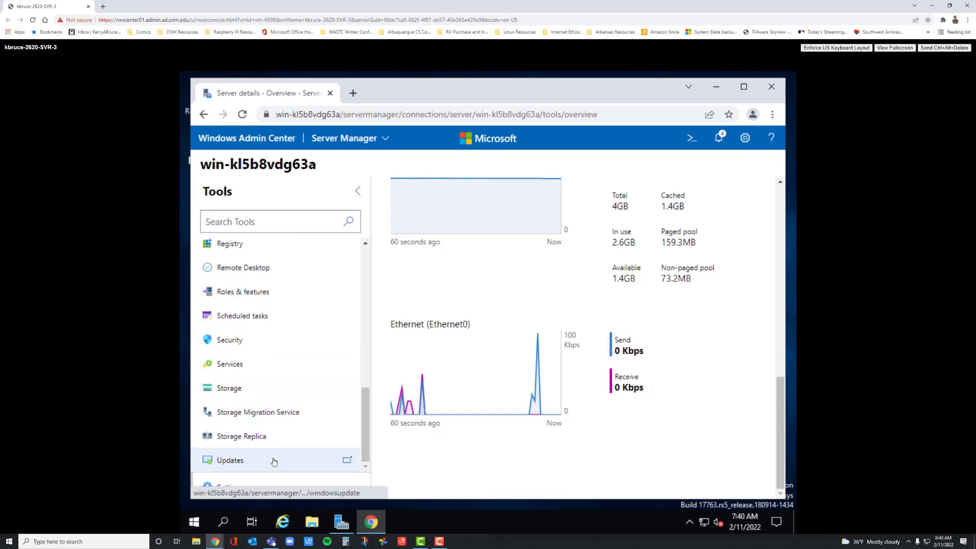
pyautogui.click(220, 487)
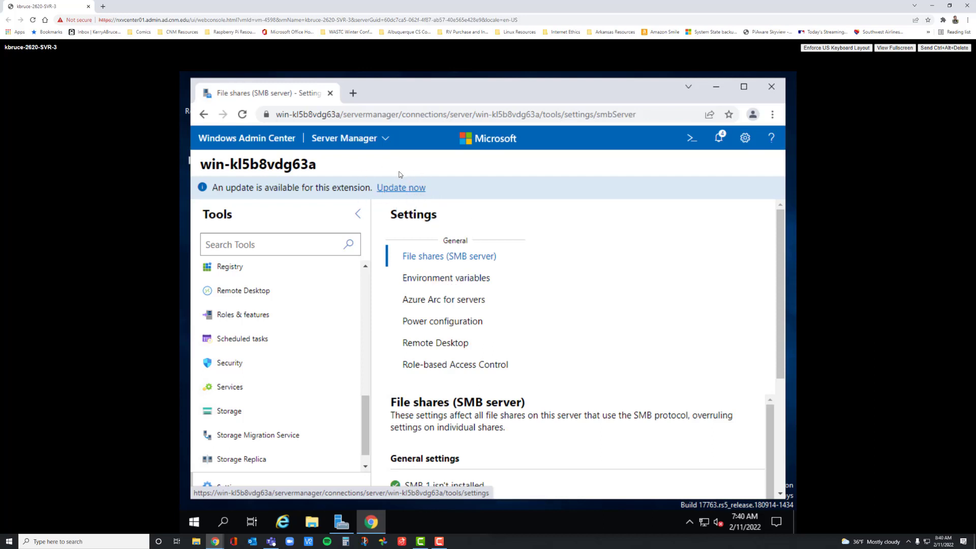
# Step: Show the User environment variables (Path, TEMP, TMP) and maximize the remote browser and console
pyautogui.click(447, 277)
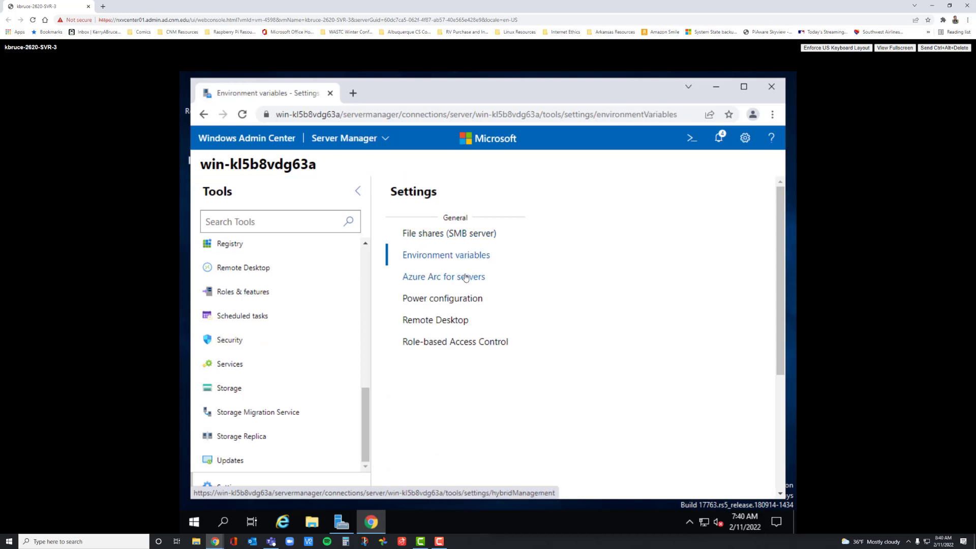
pyautogui.scroll(-1, 744, 277)
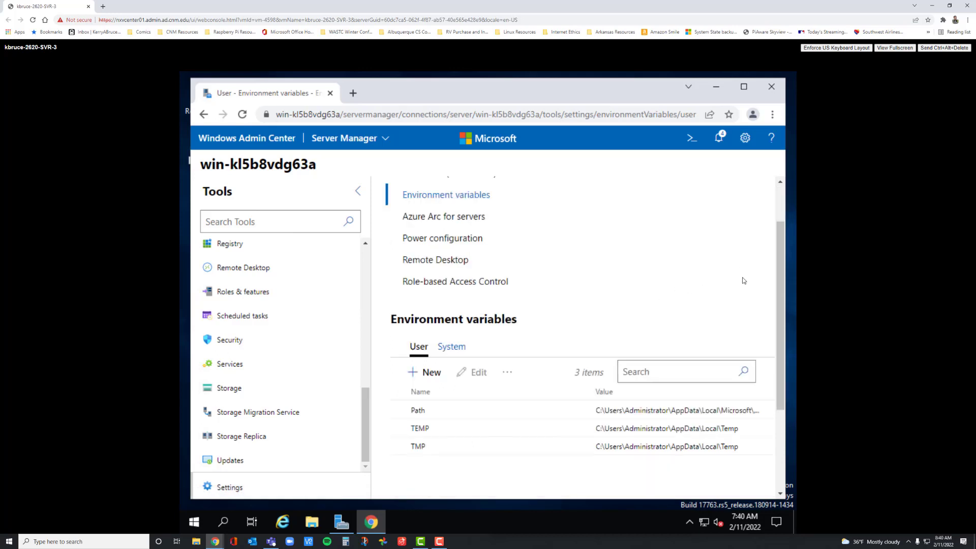
pyautogui.moveTo(588, 90); pyautogui.dragTo(602, 72)
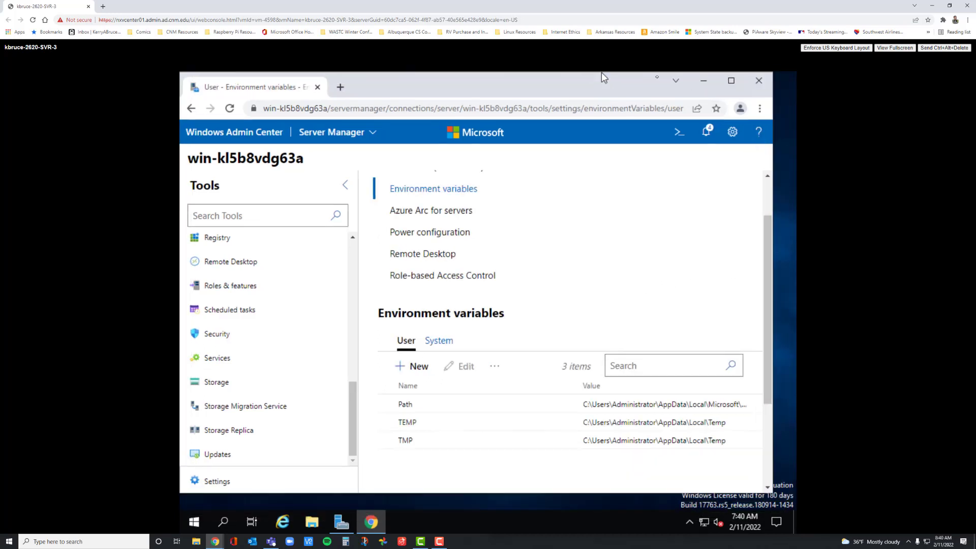
pyautogui.click(728, 81)
pyautogui.moveTo(769, 9); pyautogui.dragTo(322, 75)
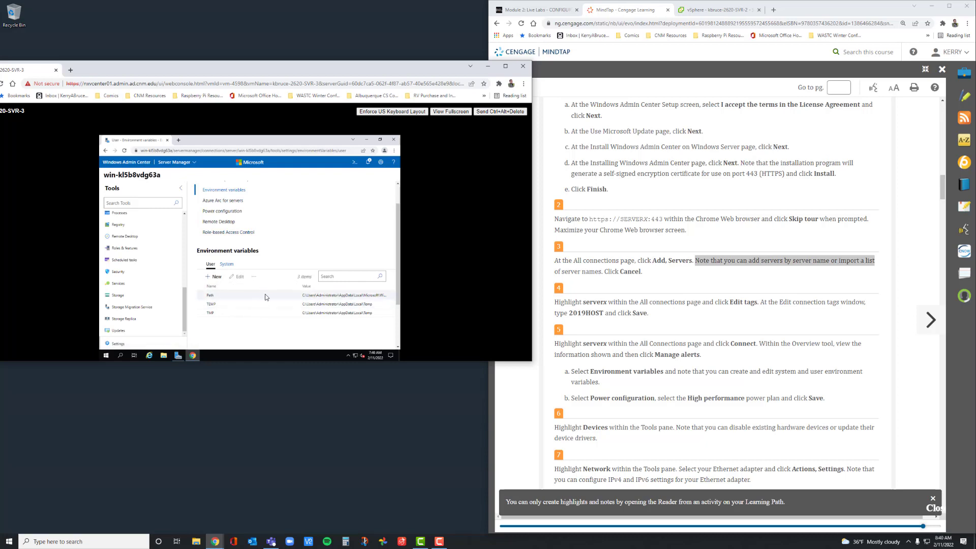
pyautogui.doubleClick(367, 65)
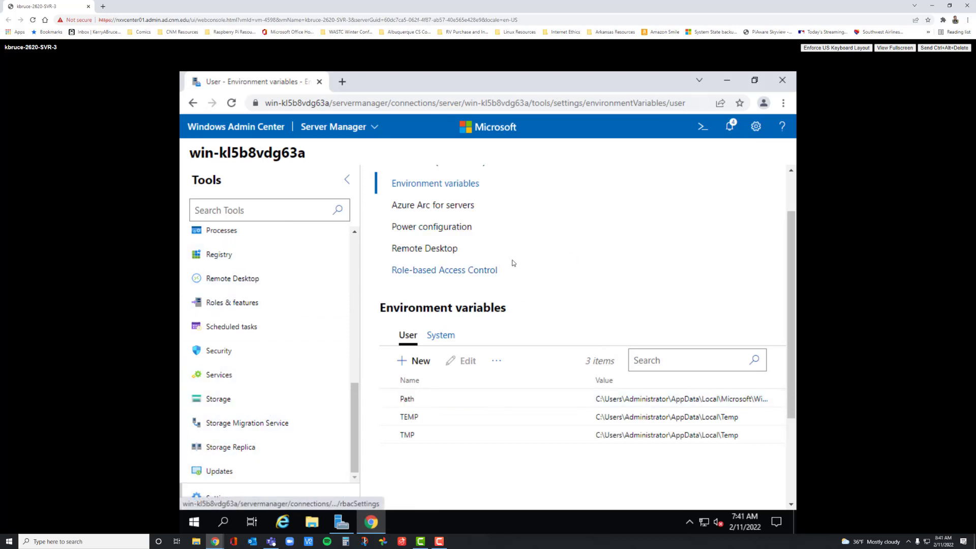
# Step: Set the gateway's power configuration to the High performance plan and save it
pyautogui.doubleClick(441, 11)
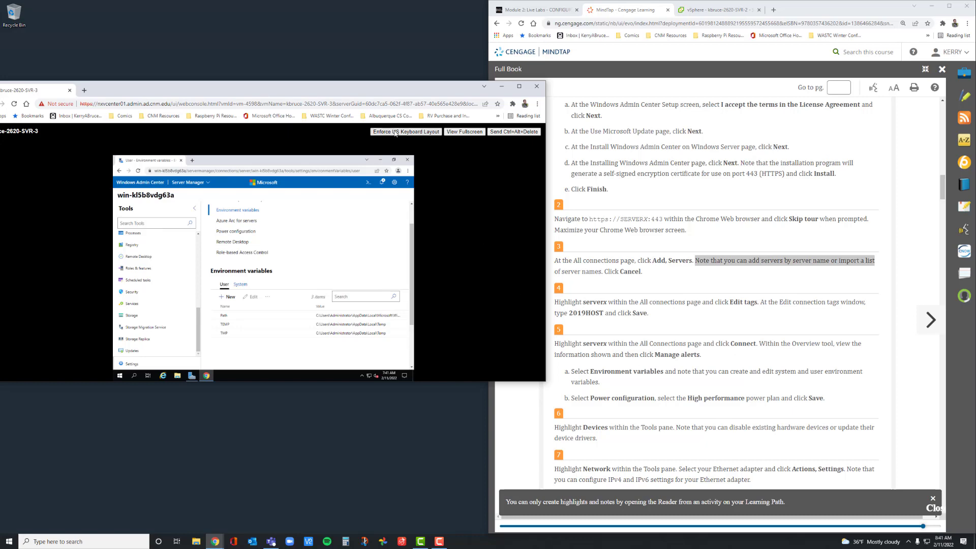
pyautogui.doubleClick(383, 91)
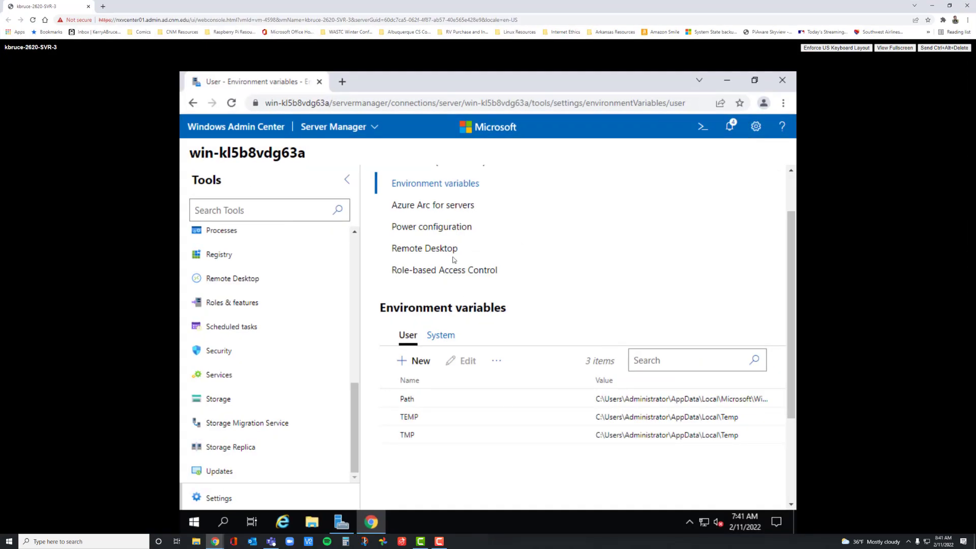
pyautogui.click(432, 231)
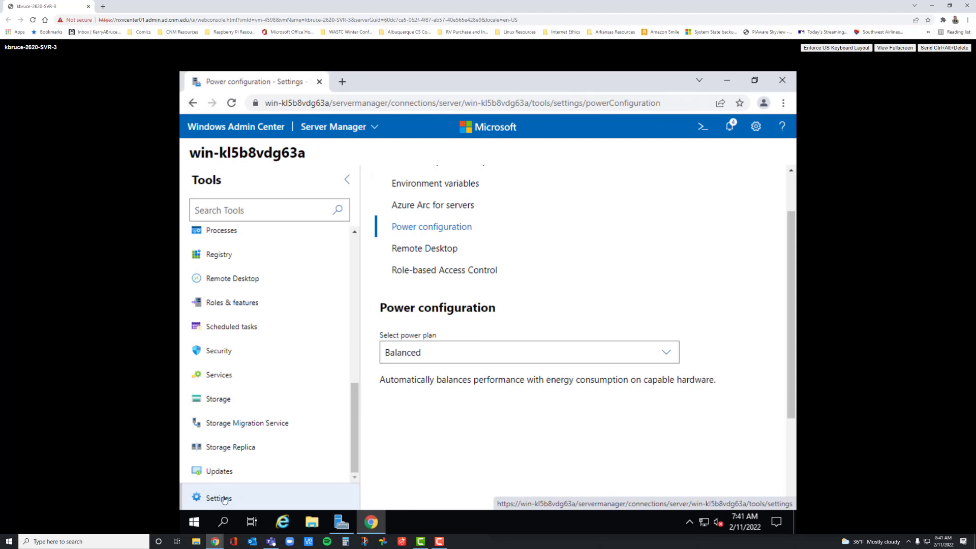
pyautogui.click(514, 352)
pyautogui.click(458, 400)
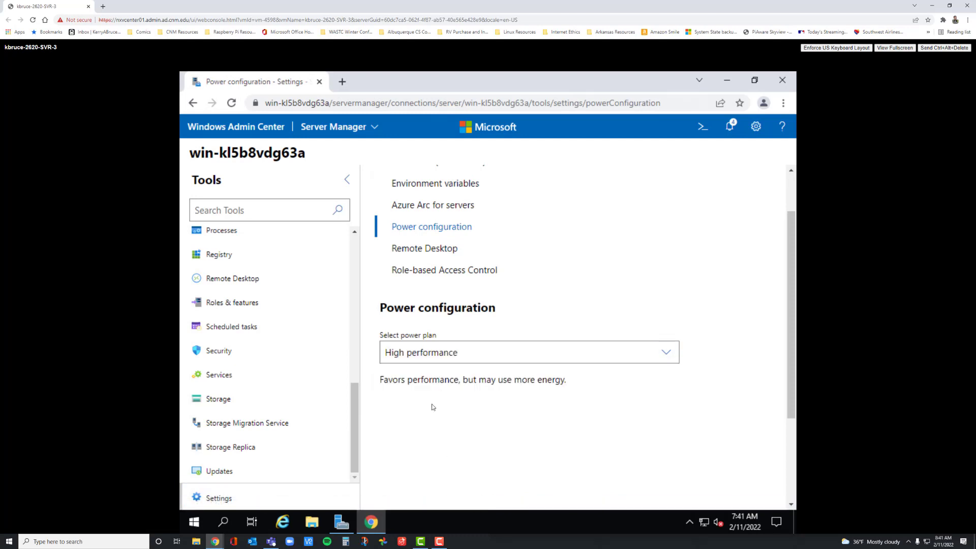
pyautogui.scroll(-3, 691, 440)
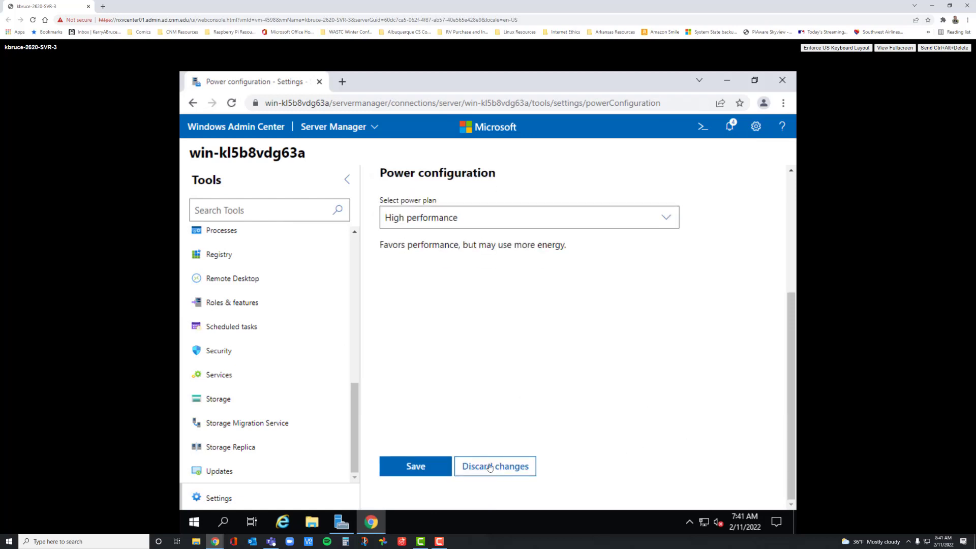
pyautogui.click(428, 464)
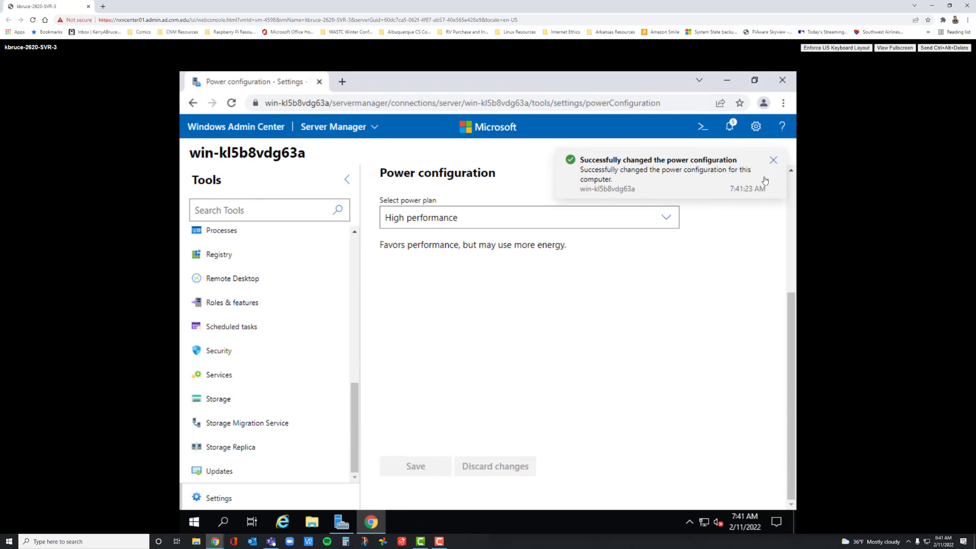
pyautogui.click(774, 161)
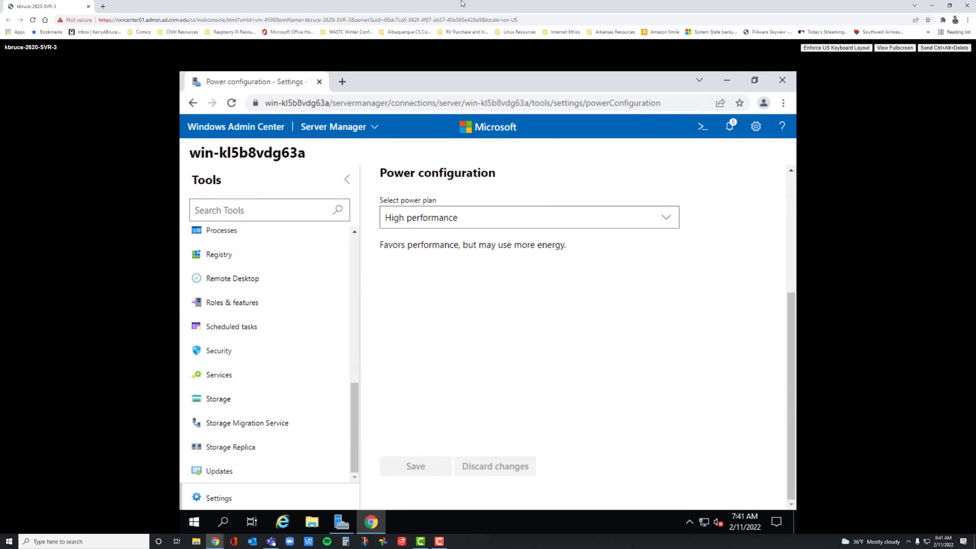
# Step: Tile the console left and lab instructions right, then return to All connections
pyautogui.moveTo(461, 4); pyautogui.dragTo(288, 71)
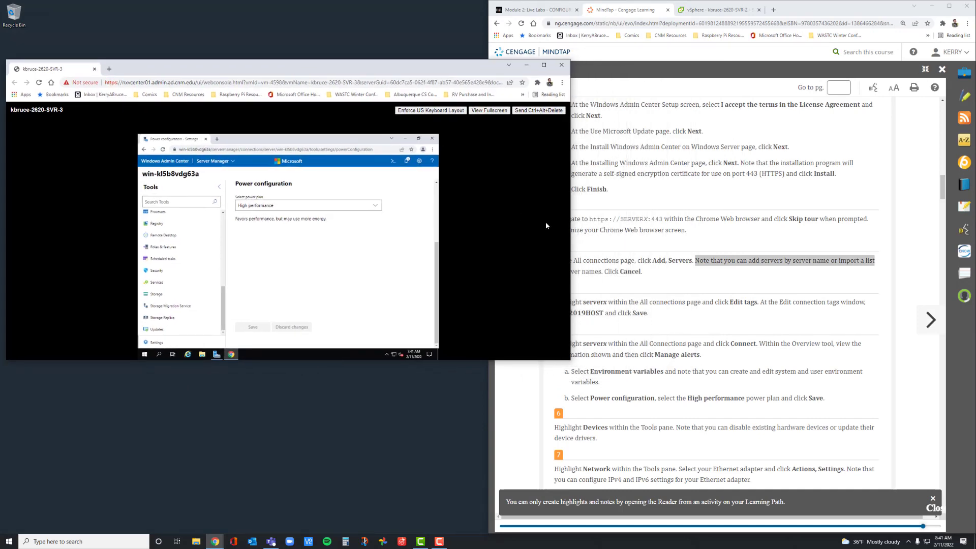
pyautogui.moveTo(805, 12); pyautogui.dragTo(975, 168)
pyautogui.click(307, 195)
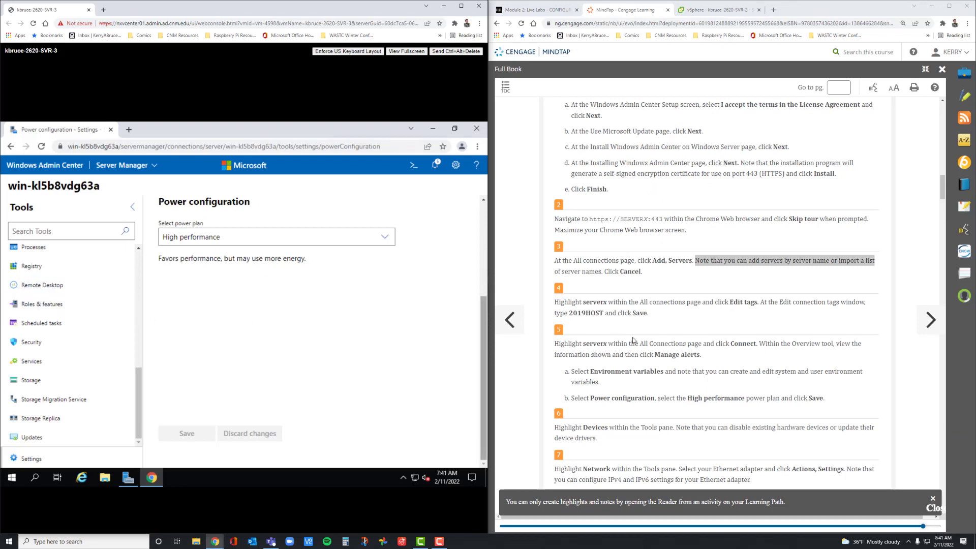
pyautogui.scroll(-2, 634, 340)
pyautogui.scroll(-2, 634, 341)
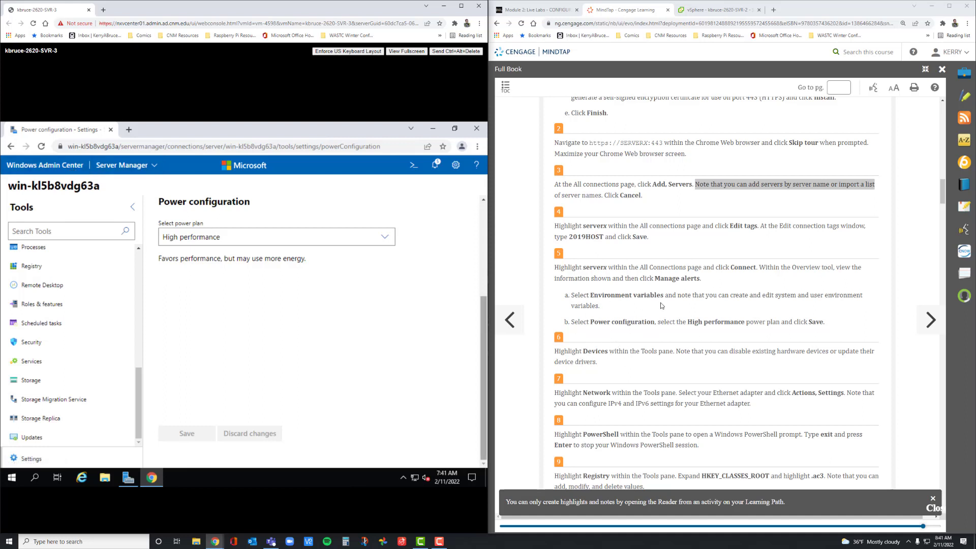
pyautogui.click(28, 164)
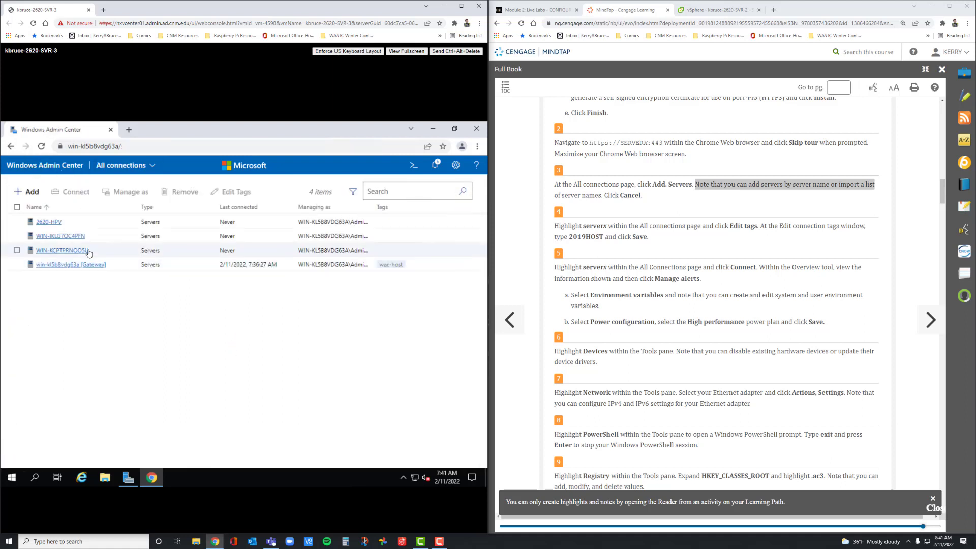
# Step: Connect to the 2620-HPV server and open its Settings
pyautogui.click(46, 222)
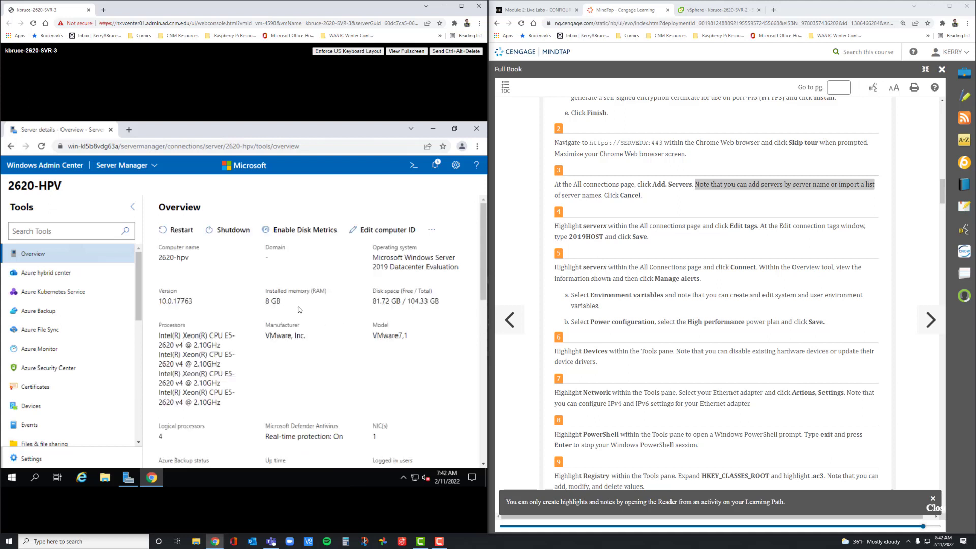
pyautogui.scroll(-1, 299, 309)
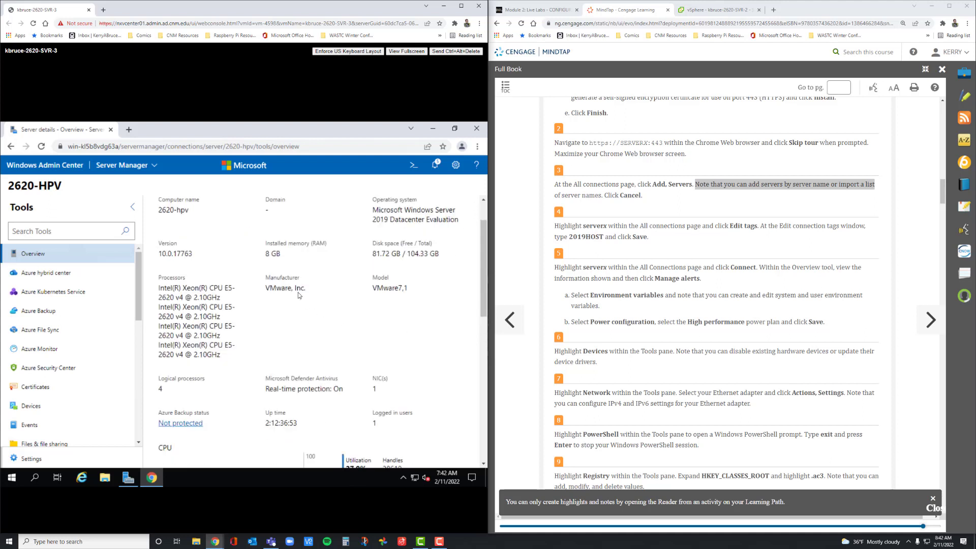
pyautogui.click(37, 459)
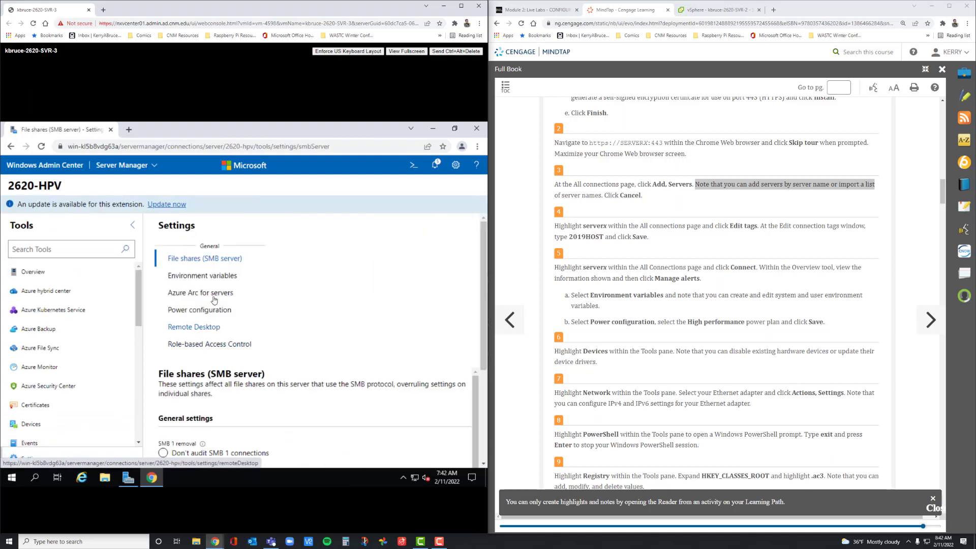
# Step: Choose the High performance power plan in Power configuration and save it
pyautogui.click(214, 310)
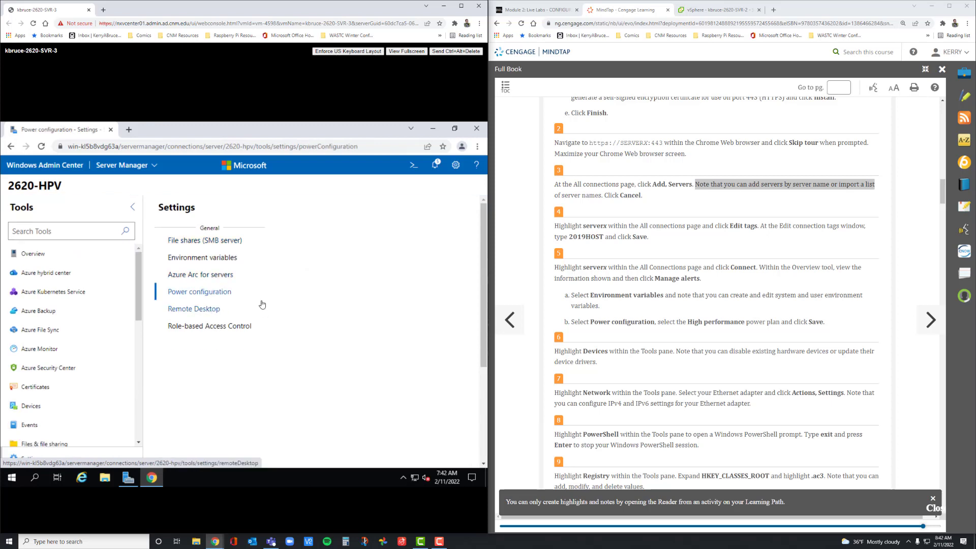
pyautogui.scroll(-1, 326, 354)
pyautogui.click(320, 352)
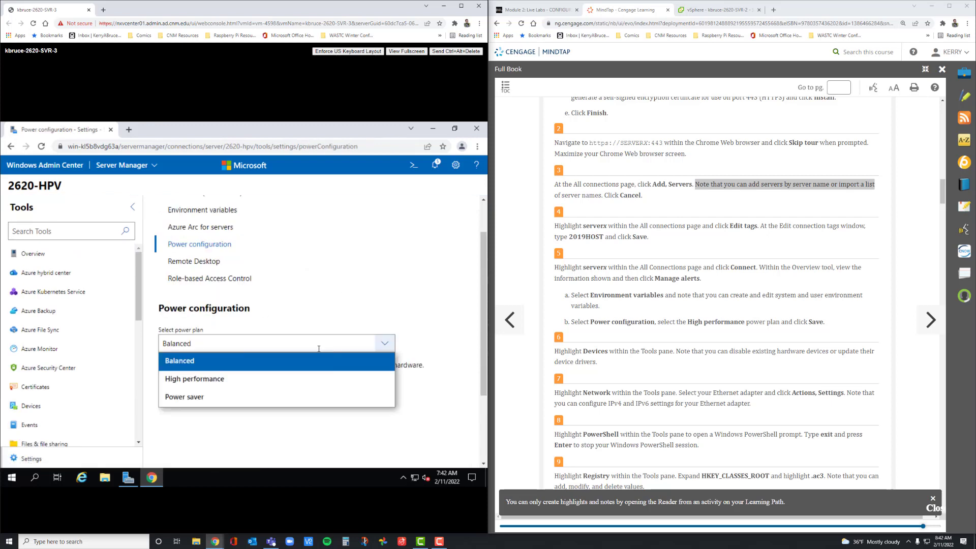
pyautogui.click(208, 378)
pyautogui.scroll(-2, 209, 379)
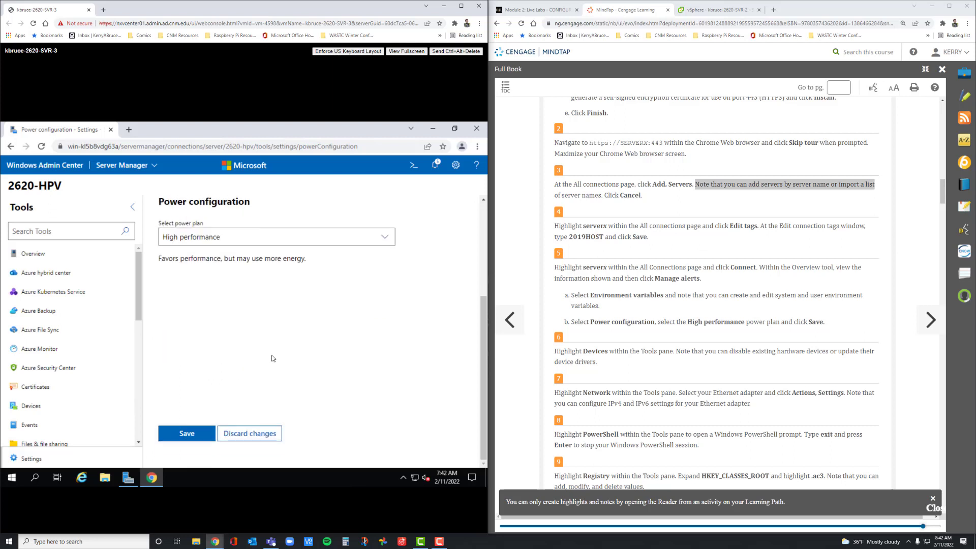
pyautogui.click(186, 433)
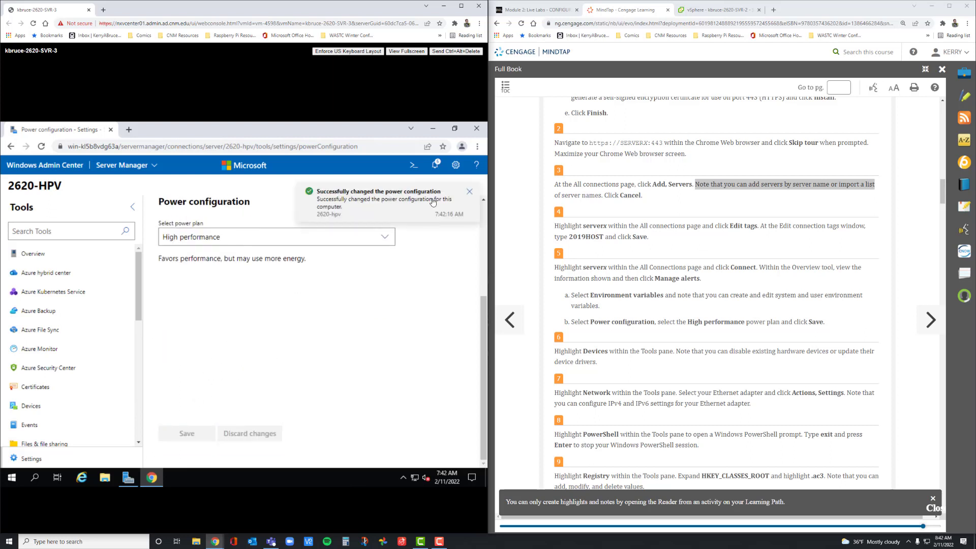
pyautogui.click(469, 192)
pyautogui.scroll(2, 356, 386)
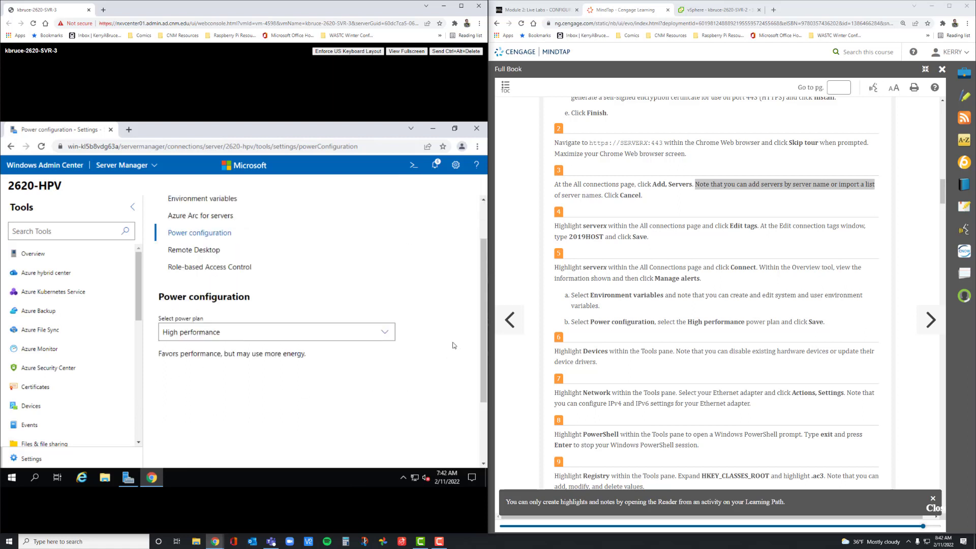
pyautogui.scroll(1, 454, 345)
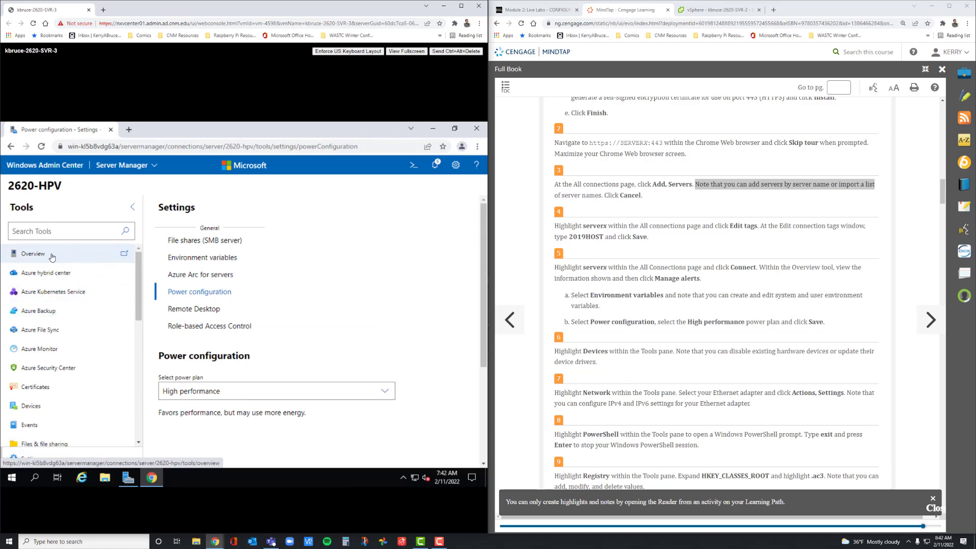
# Step: Open win-kl5b8vdg63a's Devices tool and expand IDE ATA/ATAPI controllers and Keyboards
pyautogui.click(76, 168)
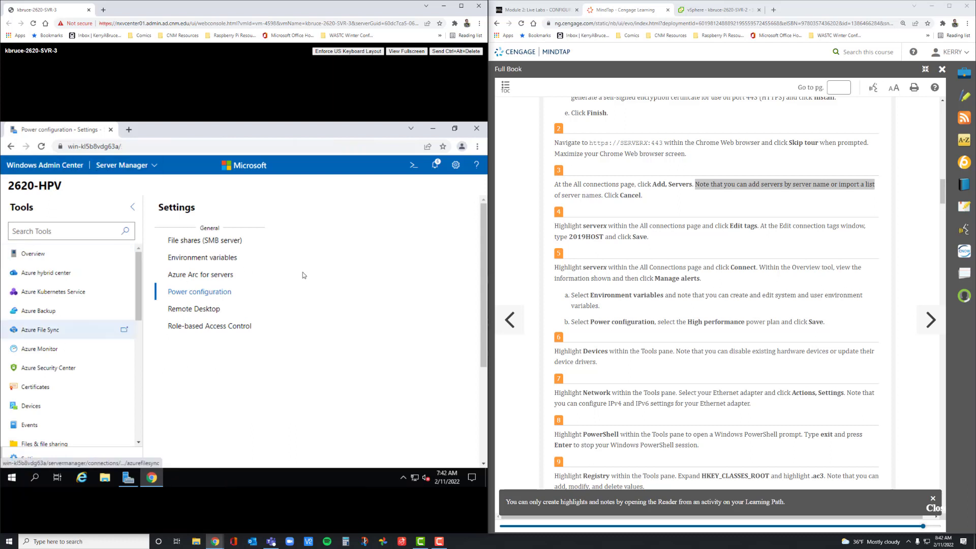
pyautogui.click(73, 264)
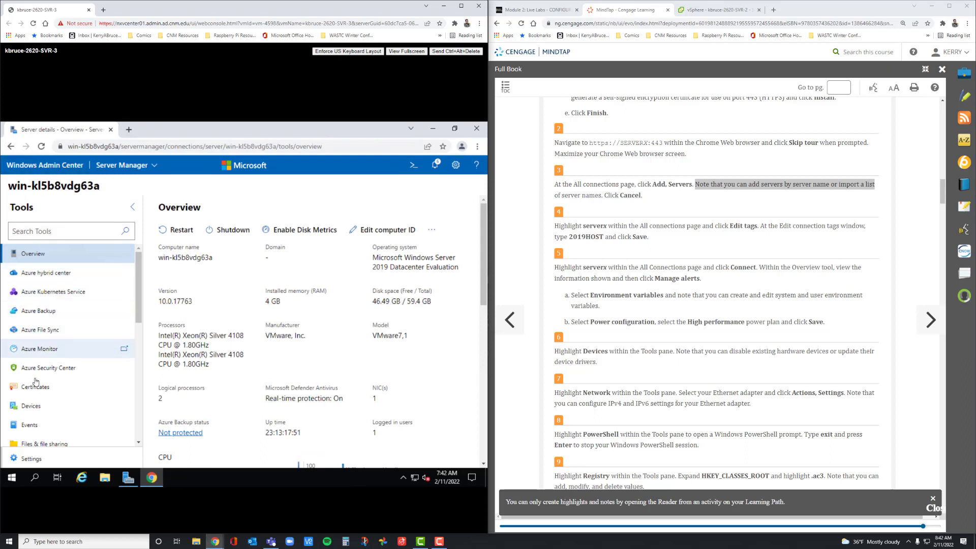
pyautogui.scroll(-1, 31, 356)
pyautogui.click(30, 359)
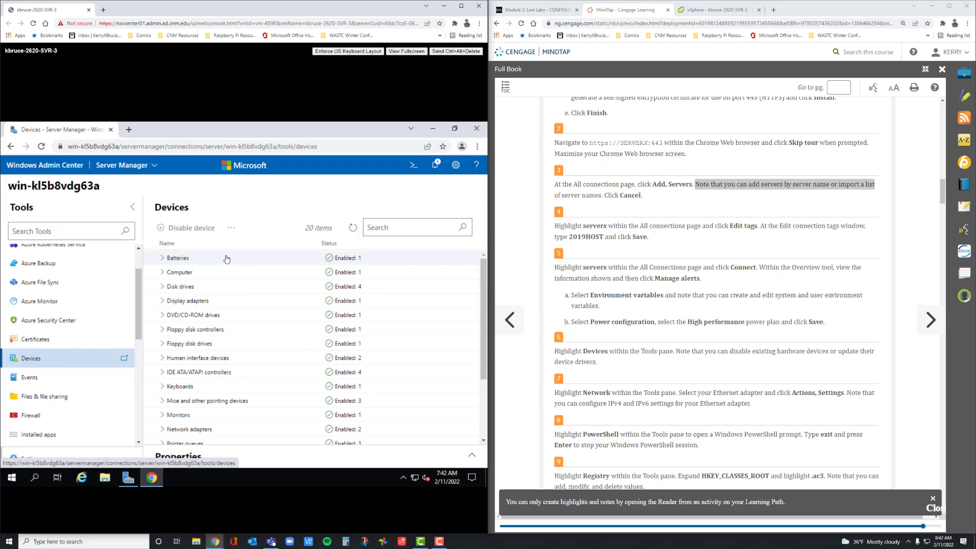
pyautogui.click(231, 229)
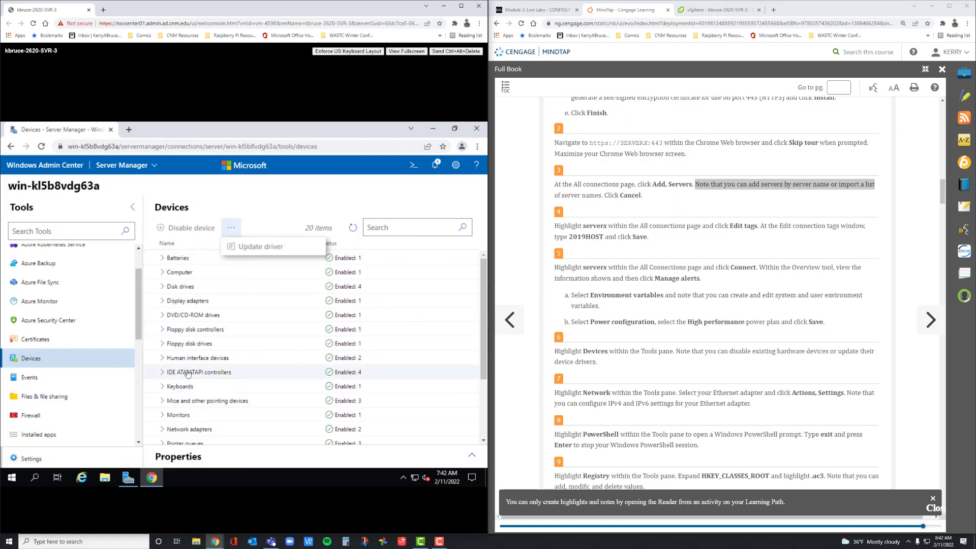
pyautogui.click(218, 372)
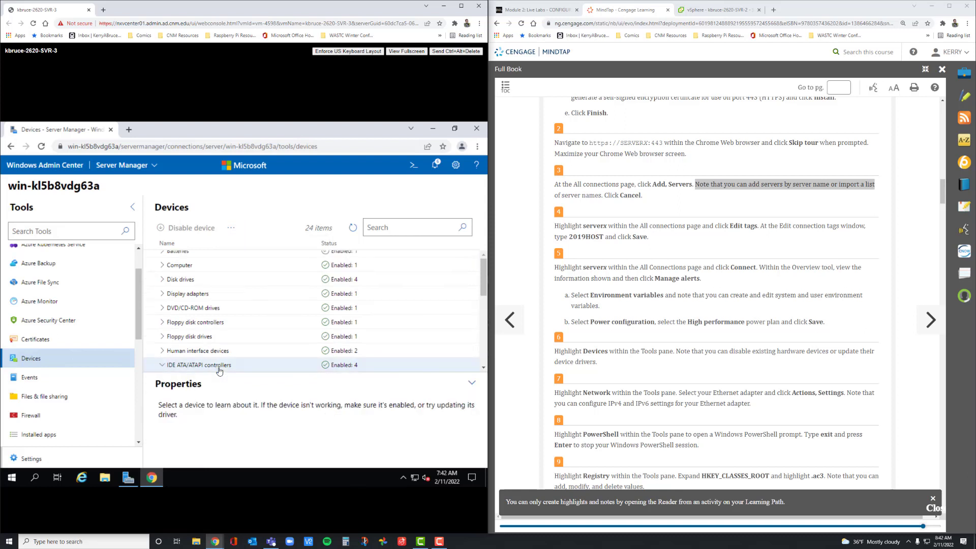
pyautogui.scroll(-2, 231, 357)
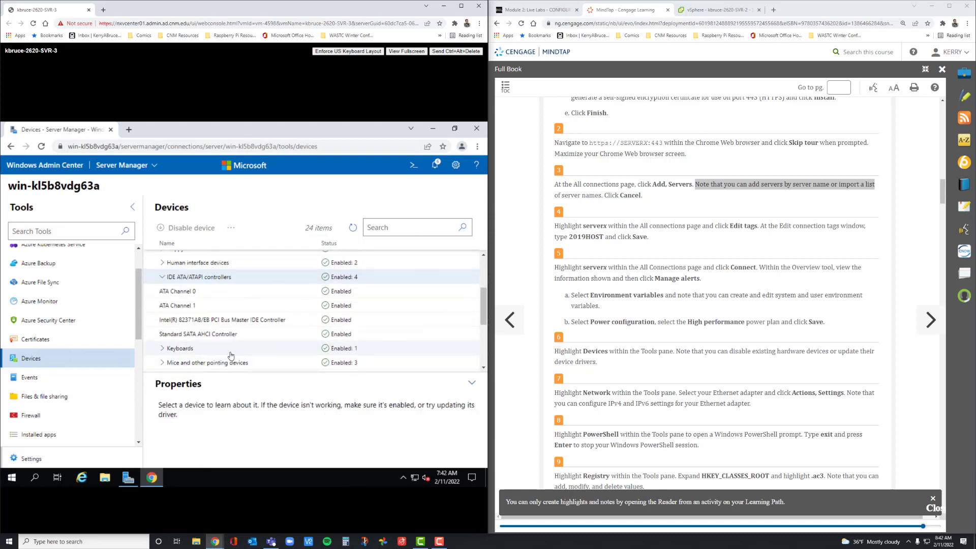
pyautogui.click(194, 351)
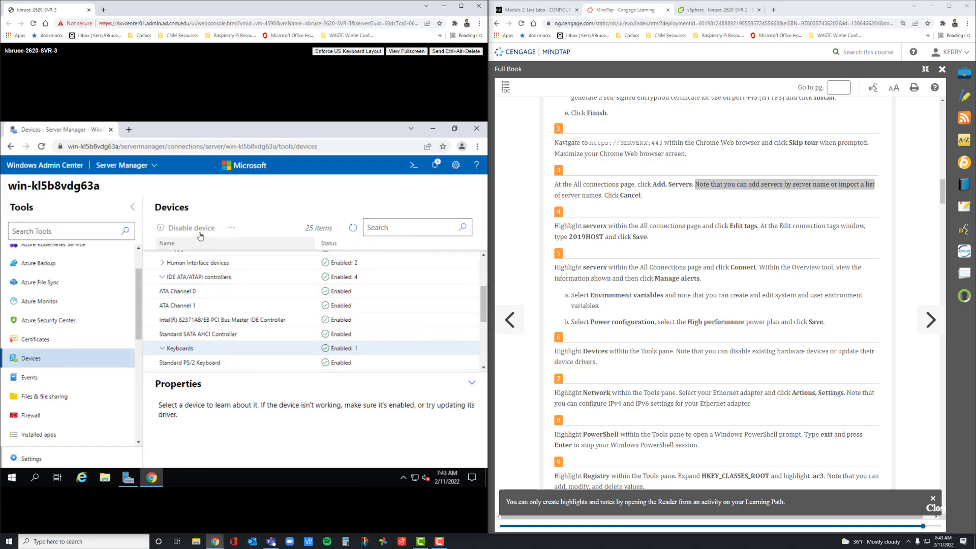
# Step: Expand Network adapters and show the Intel(R) 82574L Gigabit Network Connection's properties
pyautogui.click(236, 229)
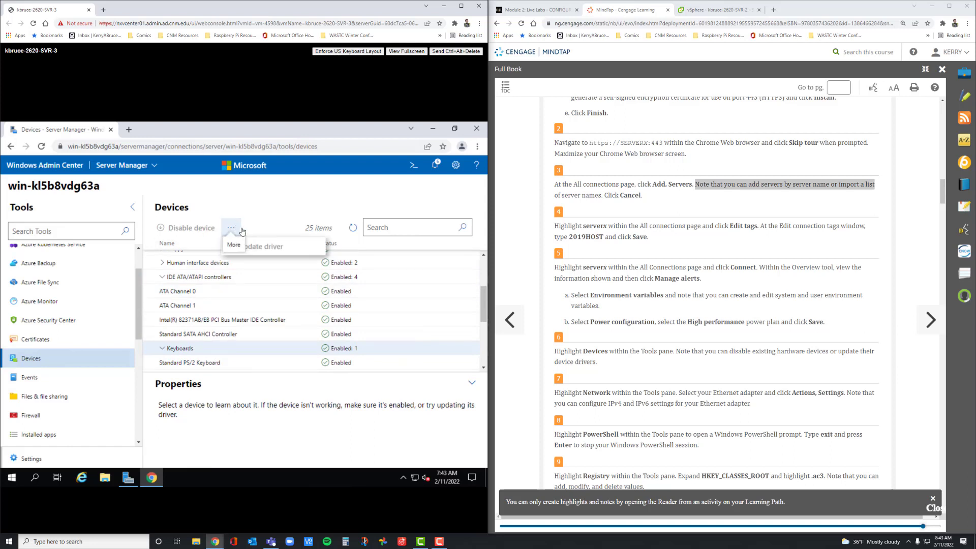
pyautogui.click(281, 197)
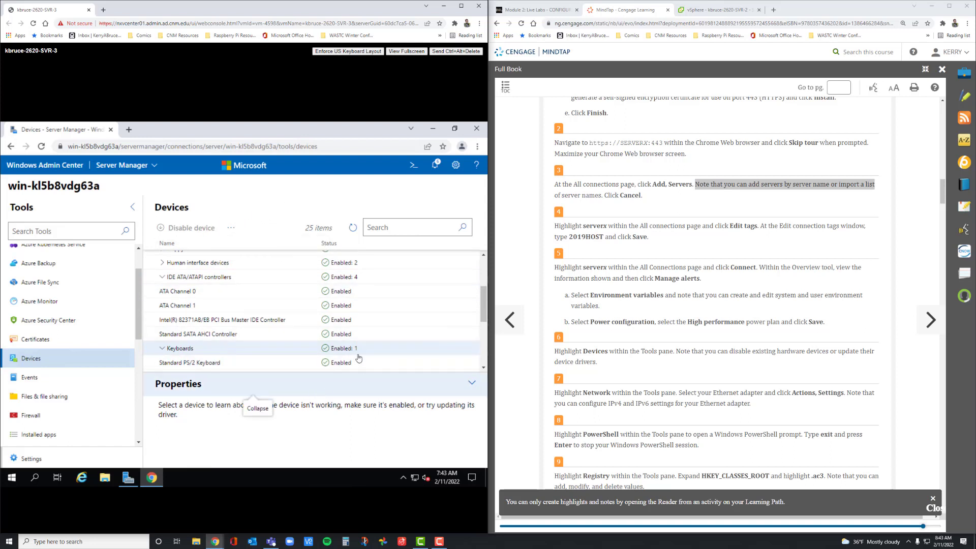
pyautogui.scroll(-3, 265, 310)
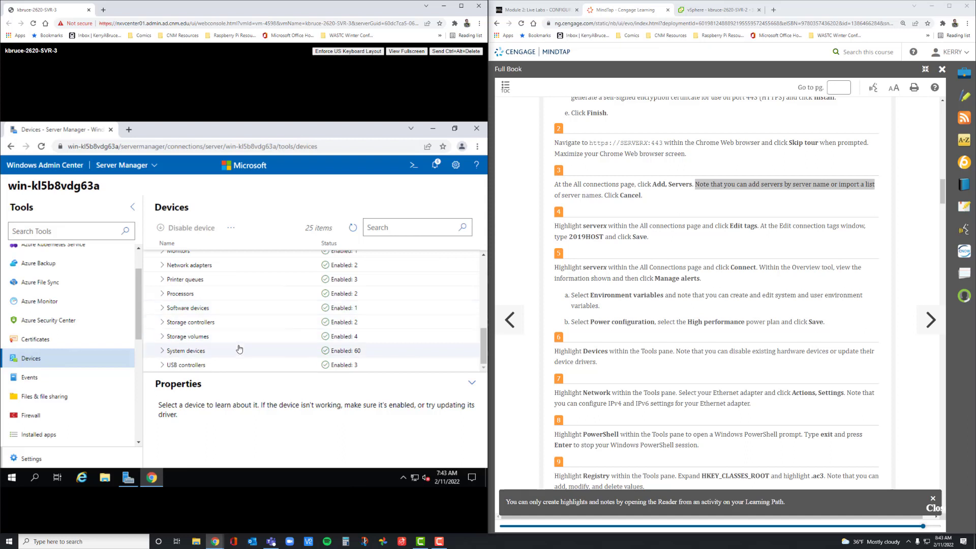
pyautogui.click(199, 267)
pyautogui.click(198, 281)
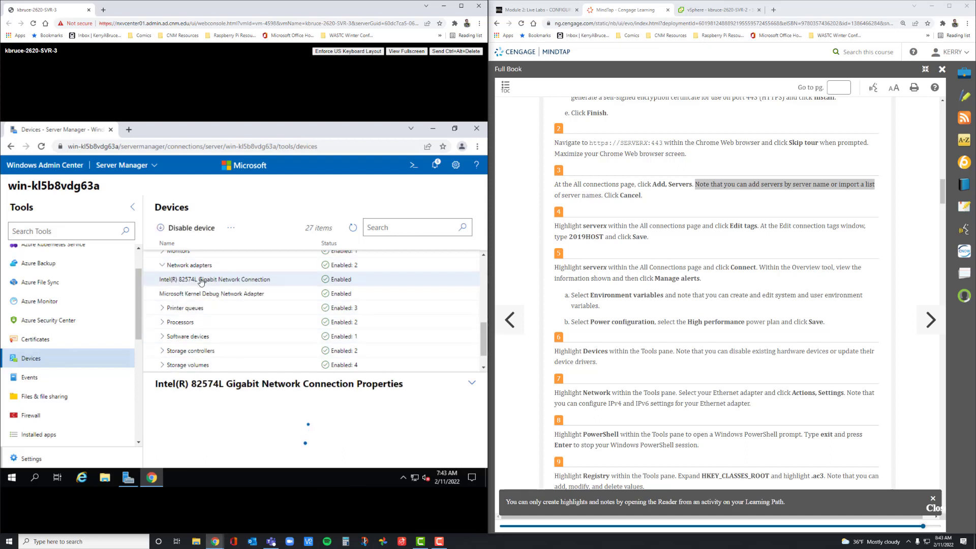
pyautogui.click(232, 228)
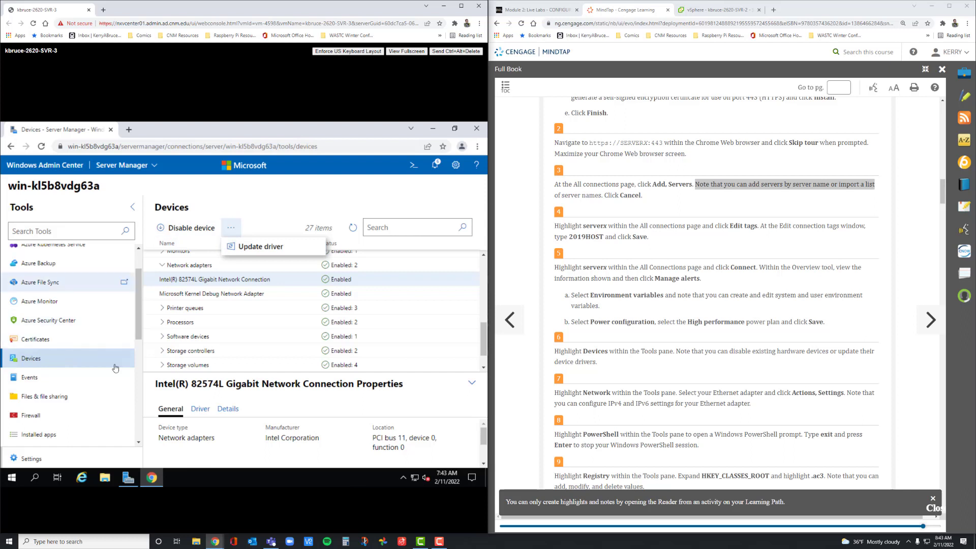
pyautogui.click(364, 186)
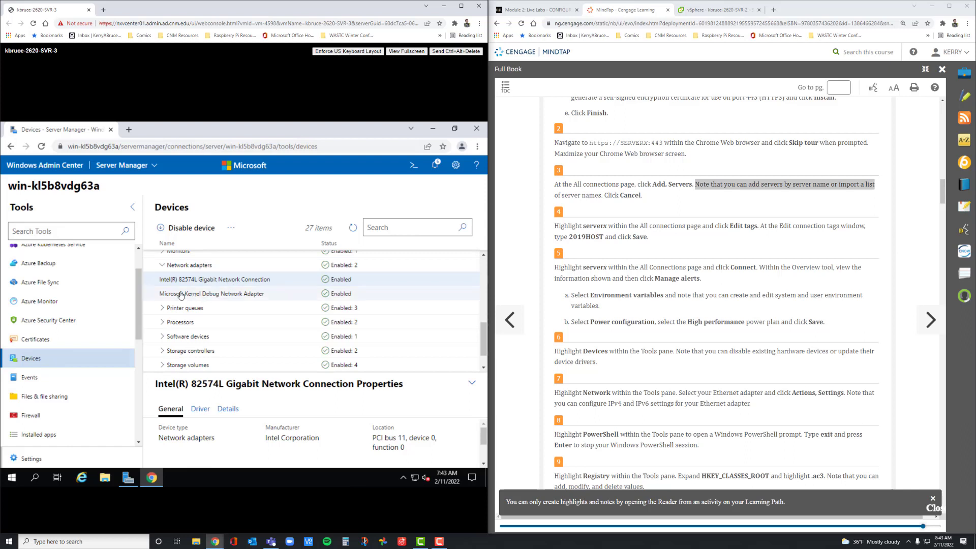
pyautogui.scroll(-2, 516, 321)
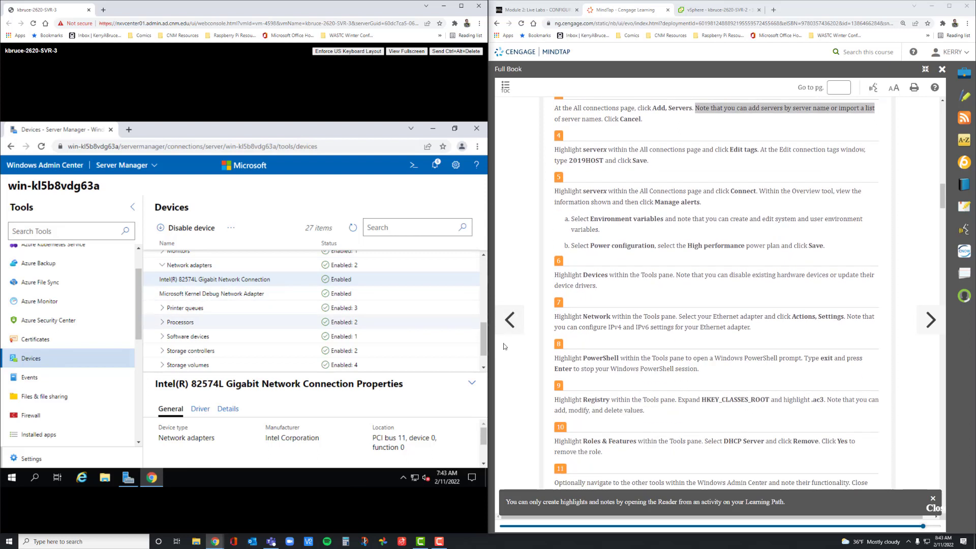
pyautogui.scroll(-2, 45, 392)
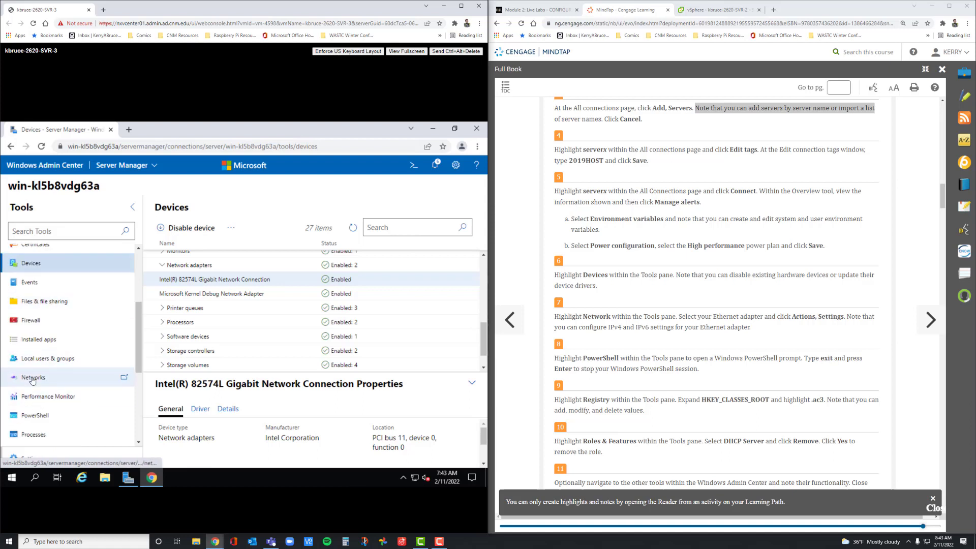
# Step: Open the Networks tool and view the Ethernet0 adapter's details
pyautogui.click(32, 378)
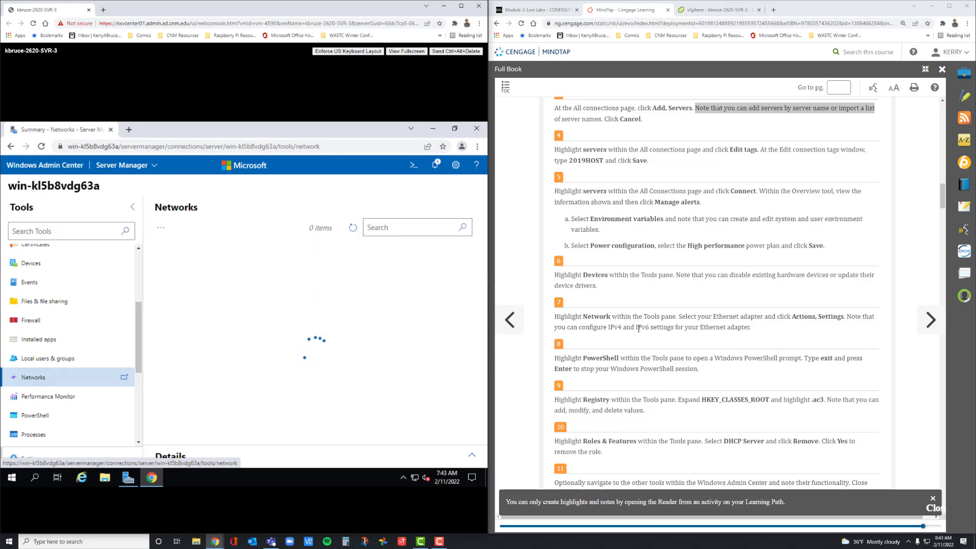
pyautogui.click(173, 261)
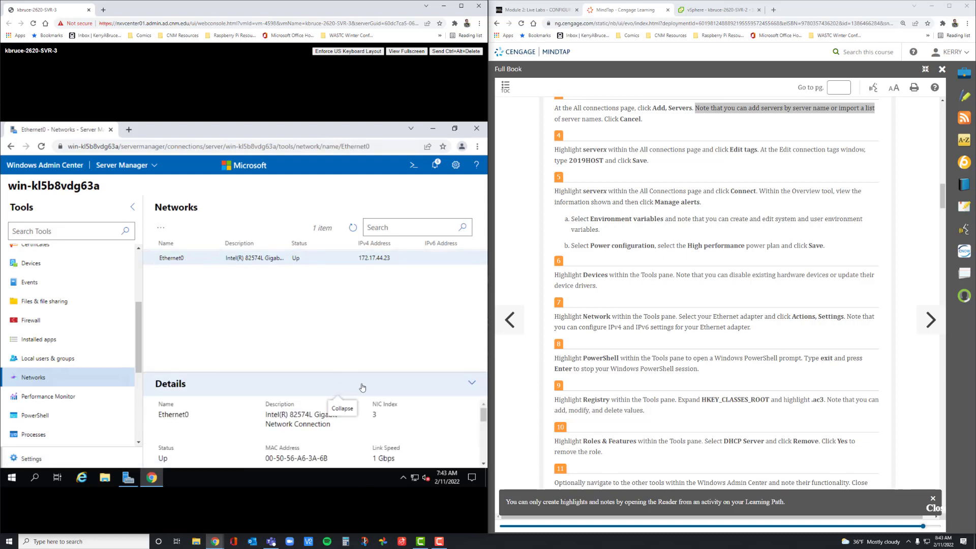
pyautogui.click(472, 385)
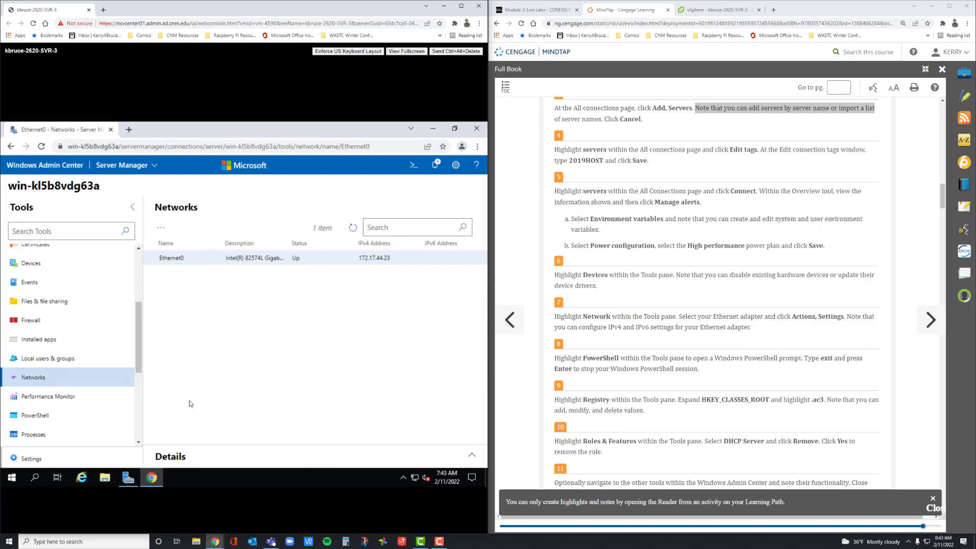
pyautogui.click(473, 456)
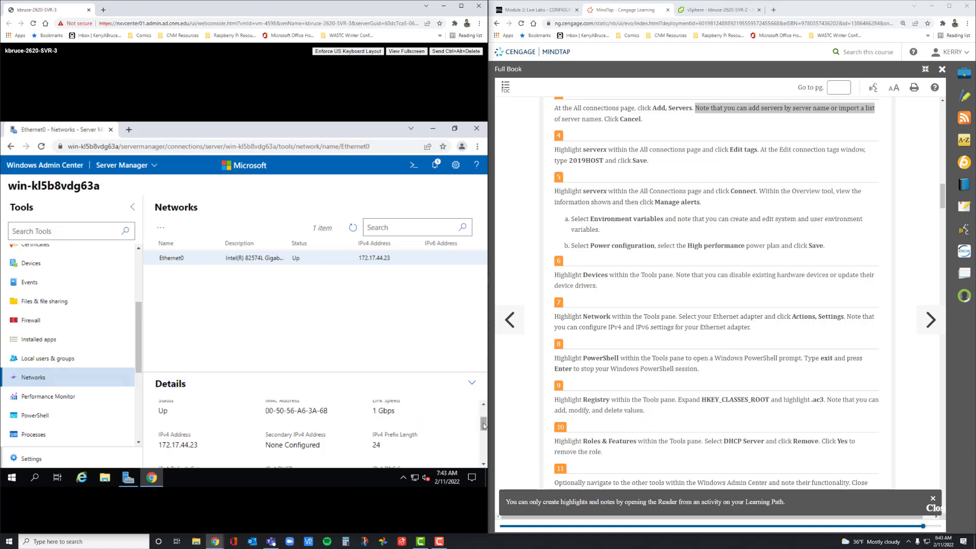
pyautogui.moveTo(484, 416)
pyautogui.mouseDown()
pyautogui.moveTo(481, 466)
pyautogui.moveTo(476, 404)
pyautogui.mouseUp()
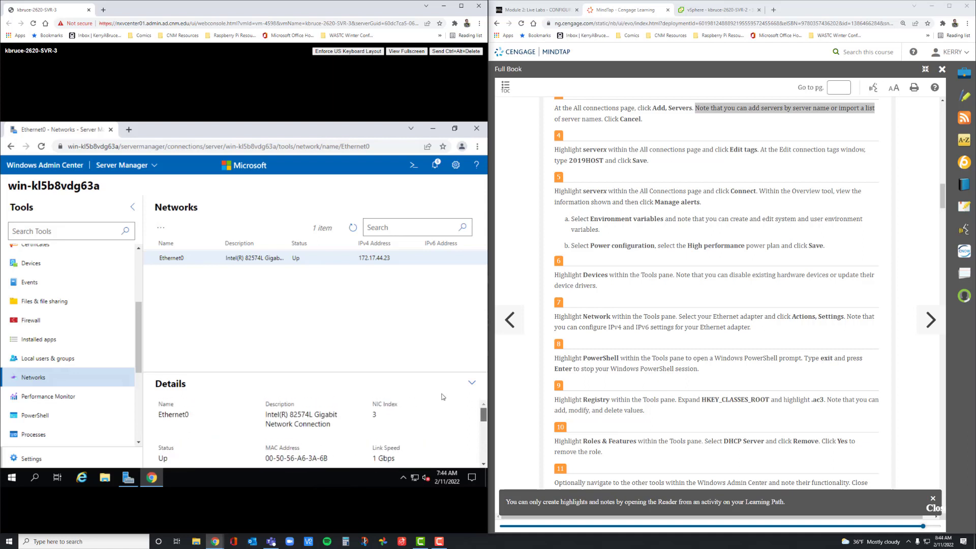
# Step: Open Ethernet0's settings showing IPv4 172.17.44.23/24, gateway 172.17.44.1, DNS 8.8.8.8
pyautogui.click(158, 228)
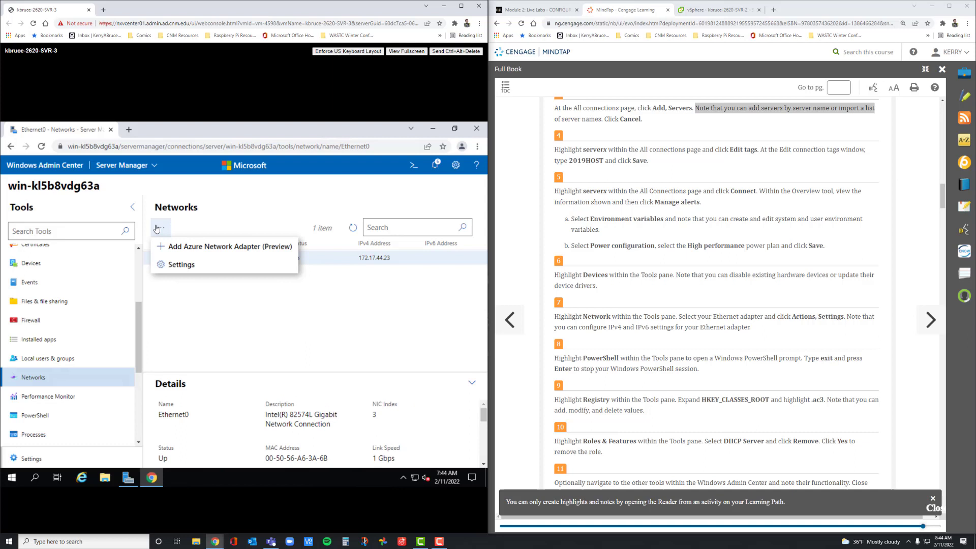
pyautogui.click(182, 265)
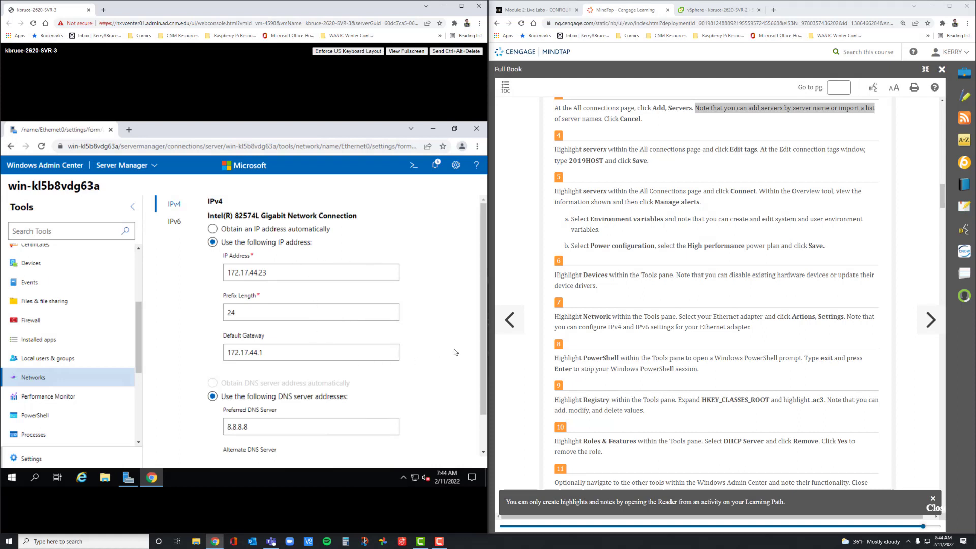
pyautogui.scroll(-1, 458, 351)
pyautogui.scroll(1, 457, 351)
pyautogui.click(11, 146)
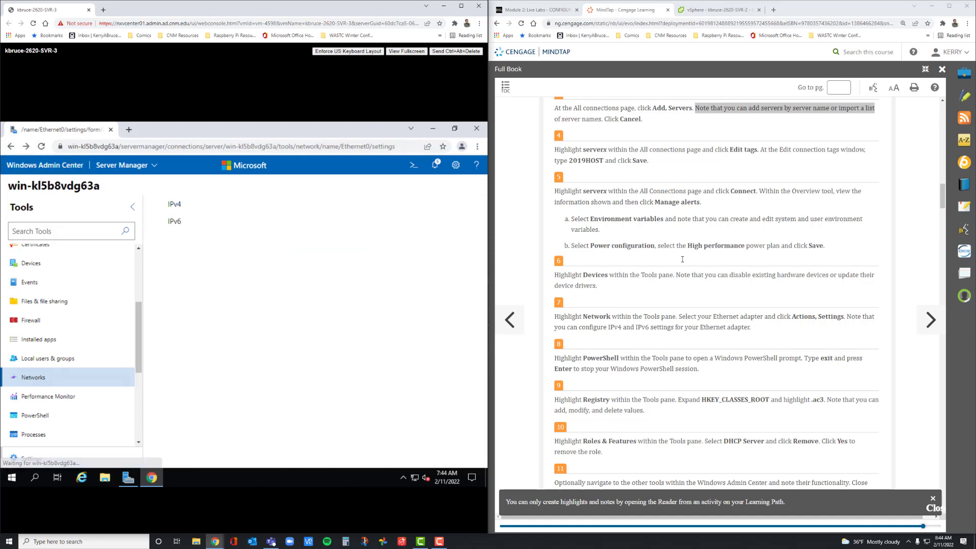
# Step: Start PowerShell on win-kl5b8vdg63a and end the session with the exit command
pyautogui.click(47, 416)
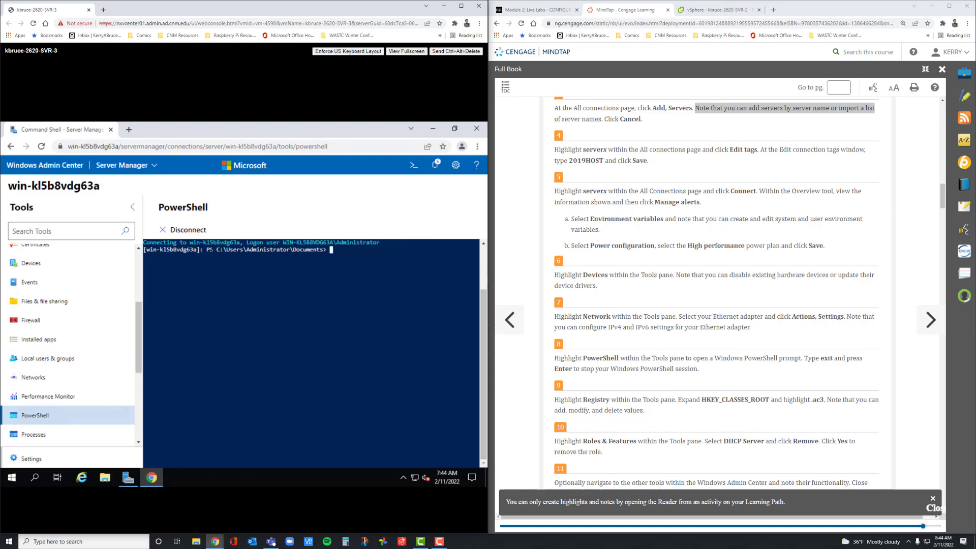
pyautogui.moveTo(193, 250); pyautogui.dragTo(213, 250)
pyautogui.moveTo(200, 250); pyautogui.dragTo(140, 250)
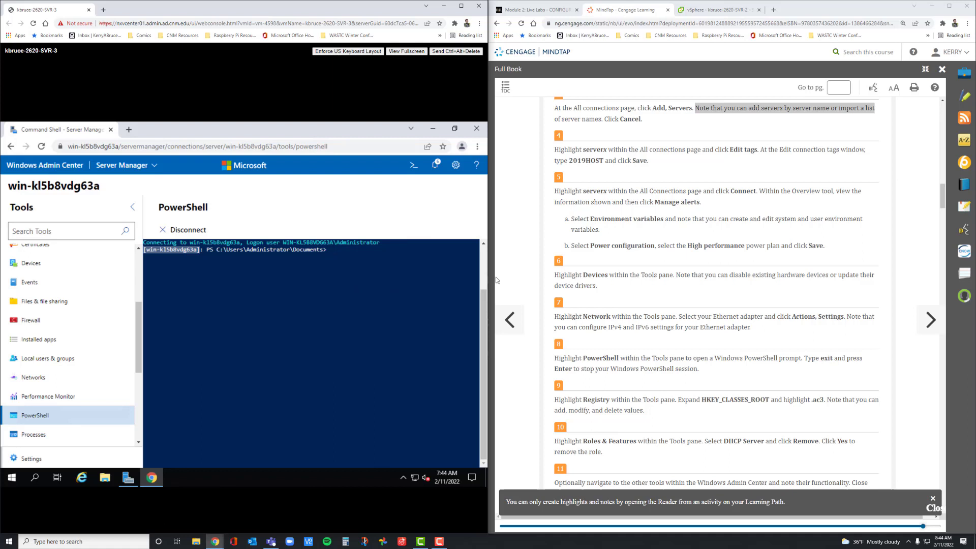
pyautogui.write('get-')
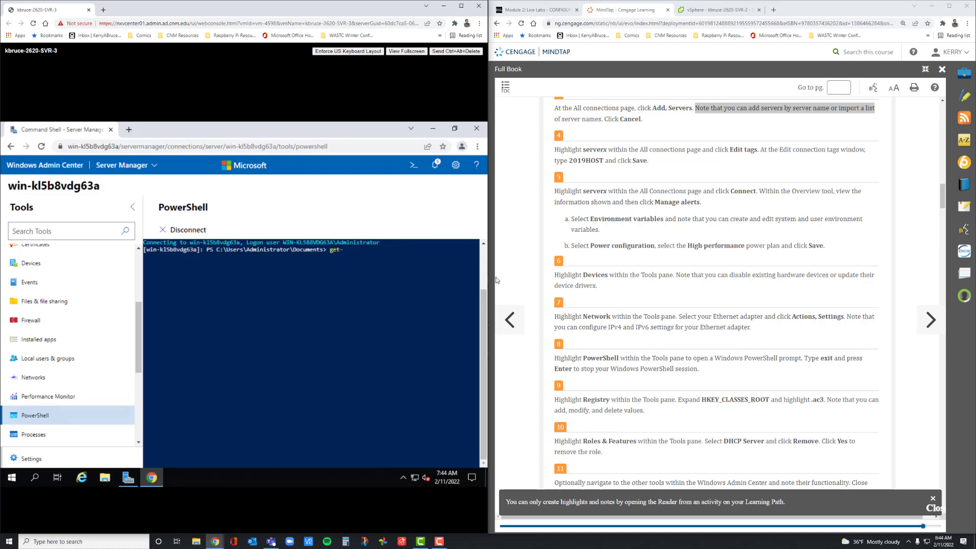
pyautogui.write('item')
pyautogui.press('BackSpace')
pyautogui.press('BackSpace')
pyautogui.press('BackSpace')
pyautogui.press('BackSpace')
pyautogui.press('BackSpace')
pyautogui.press('BackSpace')
pyautogui.press('BackSpace')
pyautogui.press('BackSpace')
pyautogui.write('exit')
pyautogui.press('Return')
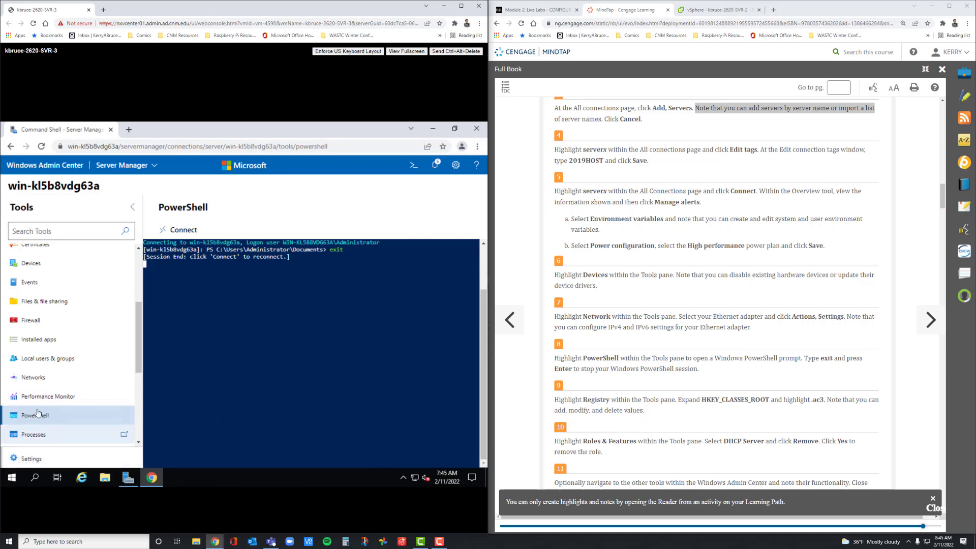
pyautogui.scroll(-2, 40, 398)
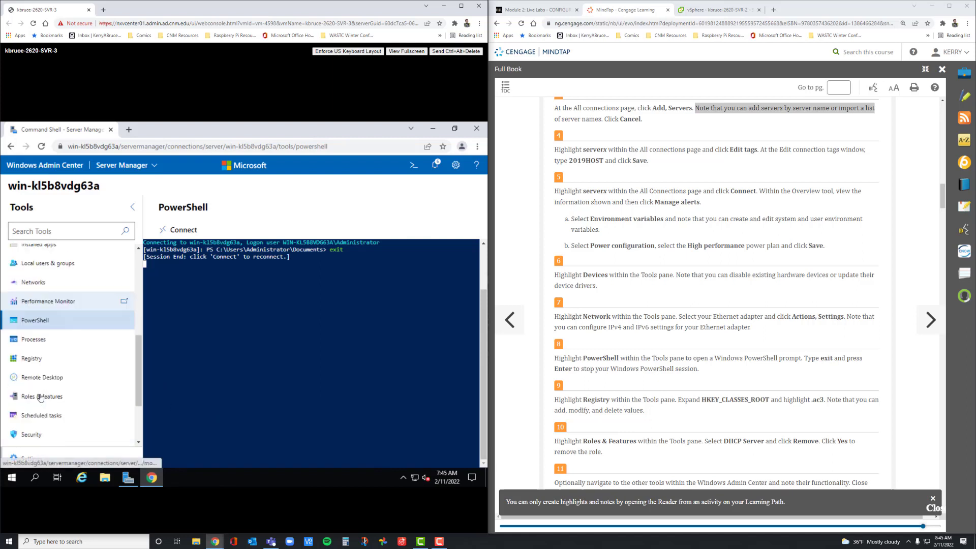
# Step: Open Registry and show HKEY_CLASSES_ROOT\.ac3's values with their Modify and Delete actions
pyautogui.click(33, 359)
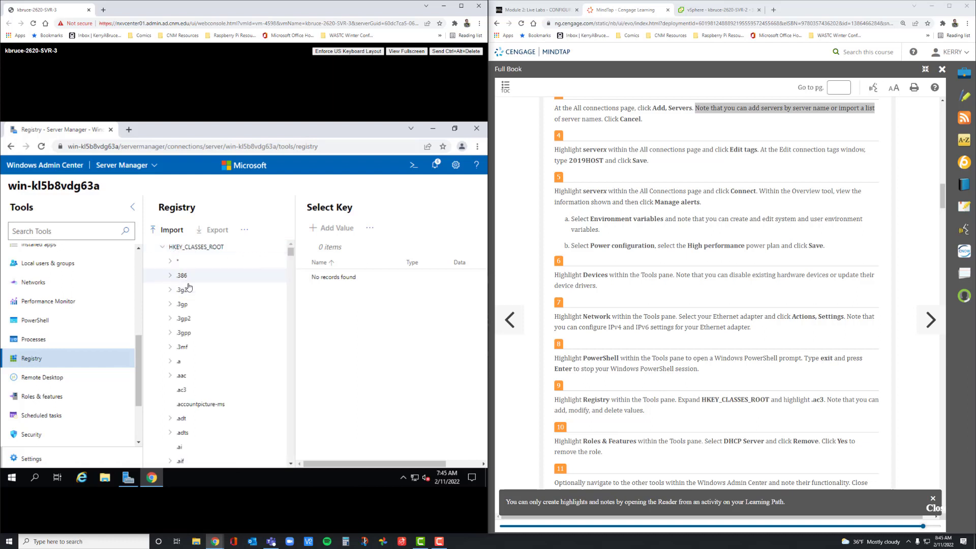
pyautogui.click(162, 248)
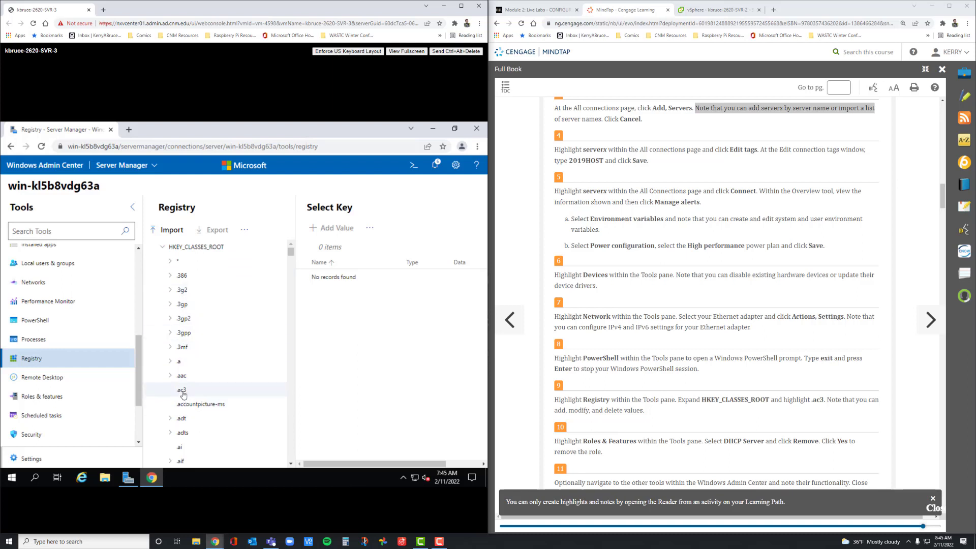
pyautogui.click(183, 392)
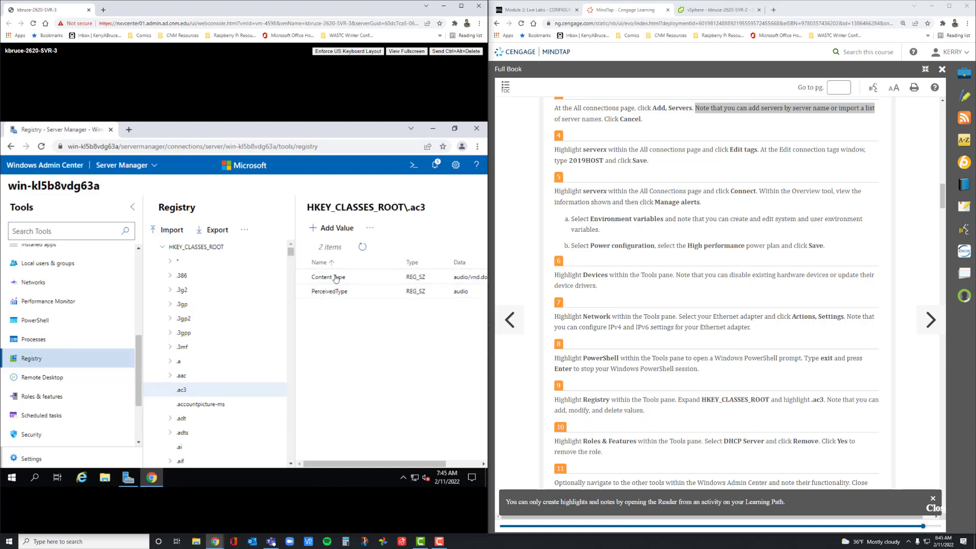
pyautogui.click(371, 229)
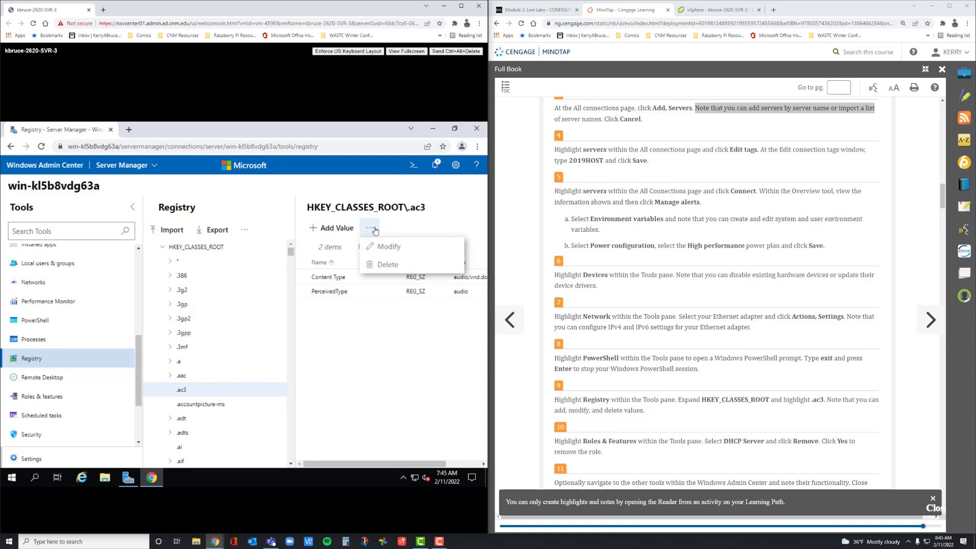
pyautogui.click(342, 362)
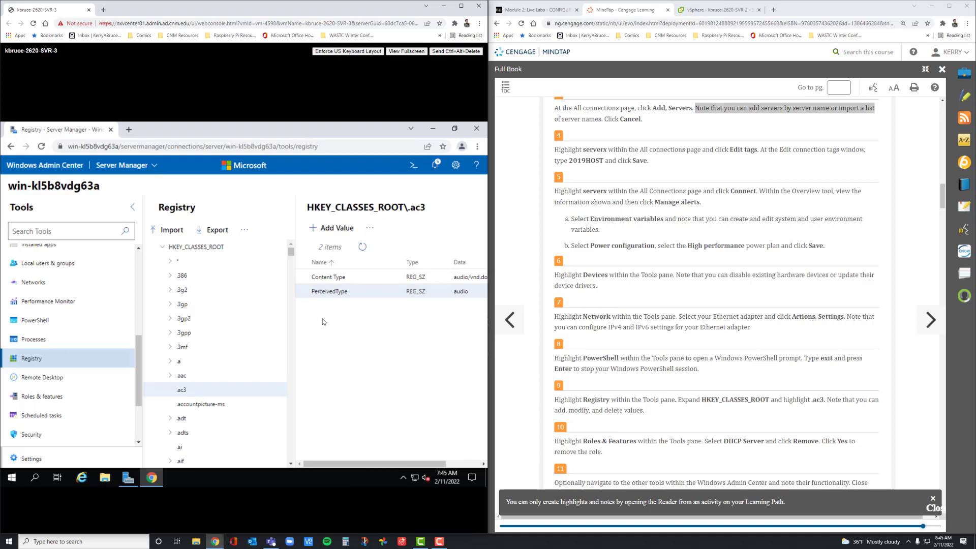
pyautogui.click(371, 229)
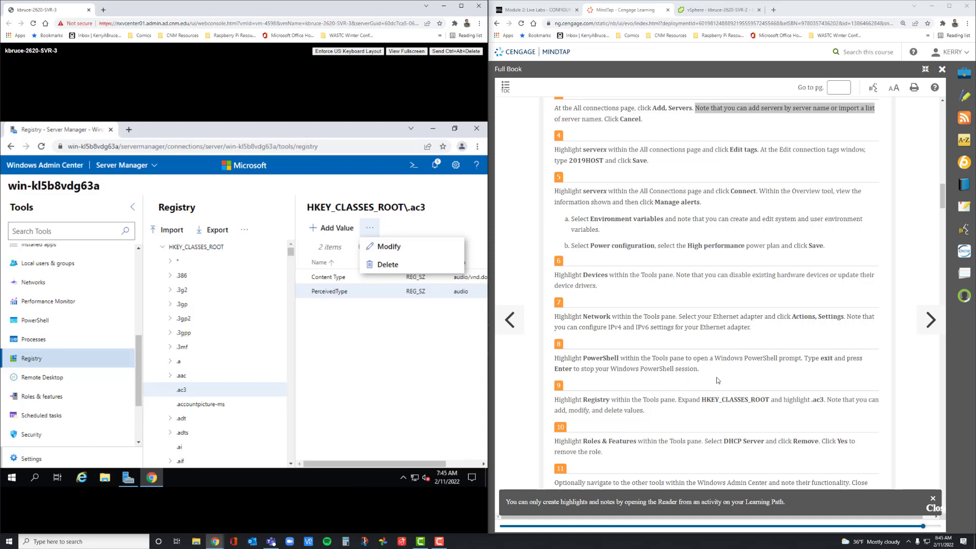
pyautogui.scroll(-3, 721, 375)
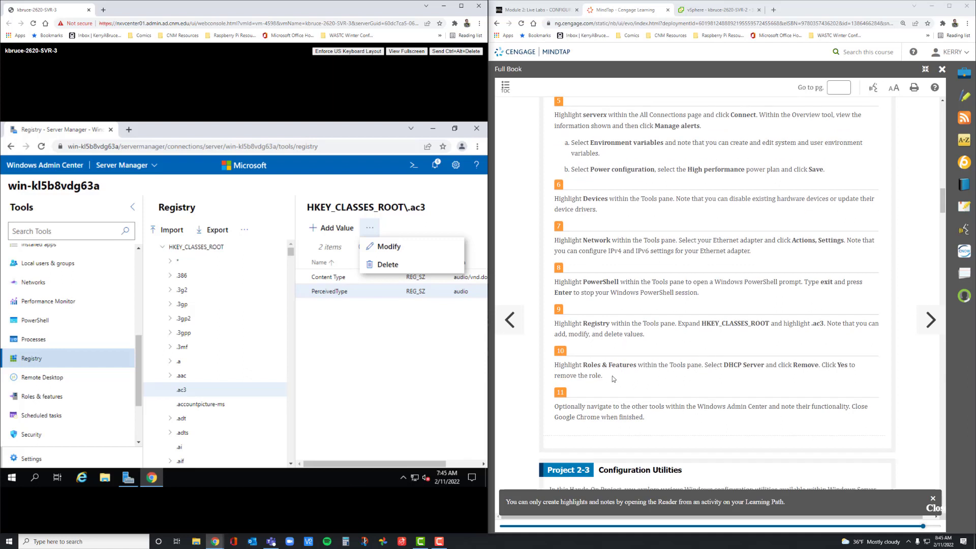
# Step: Open the server's Roles & features list, scroll the roles, and select the step 10 instruction text
pyautogui.click(43, 396)
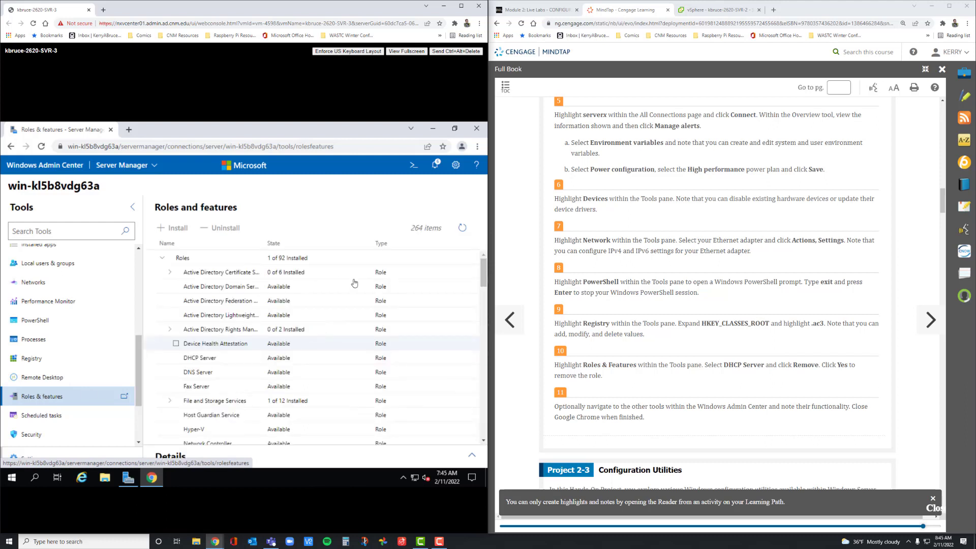
pyautogui.scroll(-1, 344, 310)
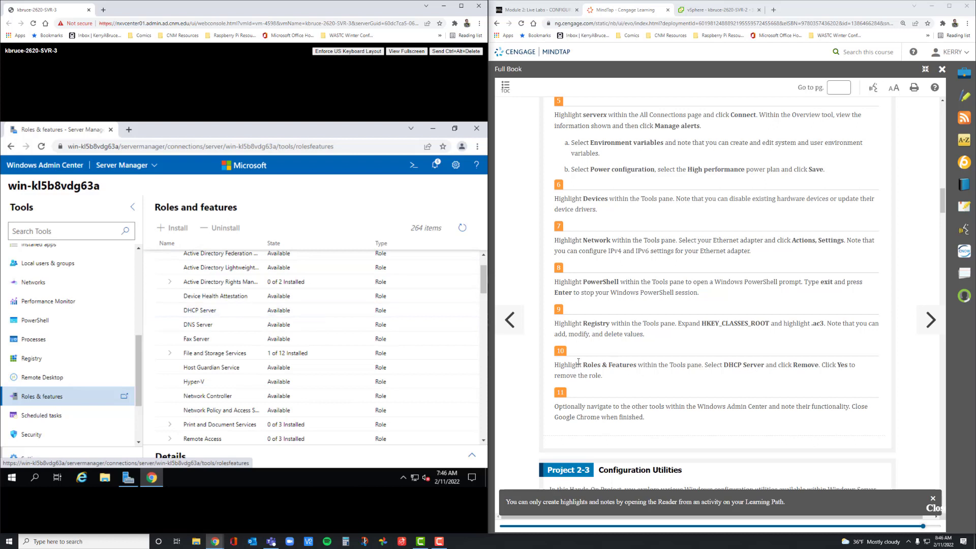
pyautogui.moveTo(690, 365); pyautogui.dragTo(862, 374)
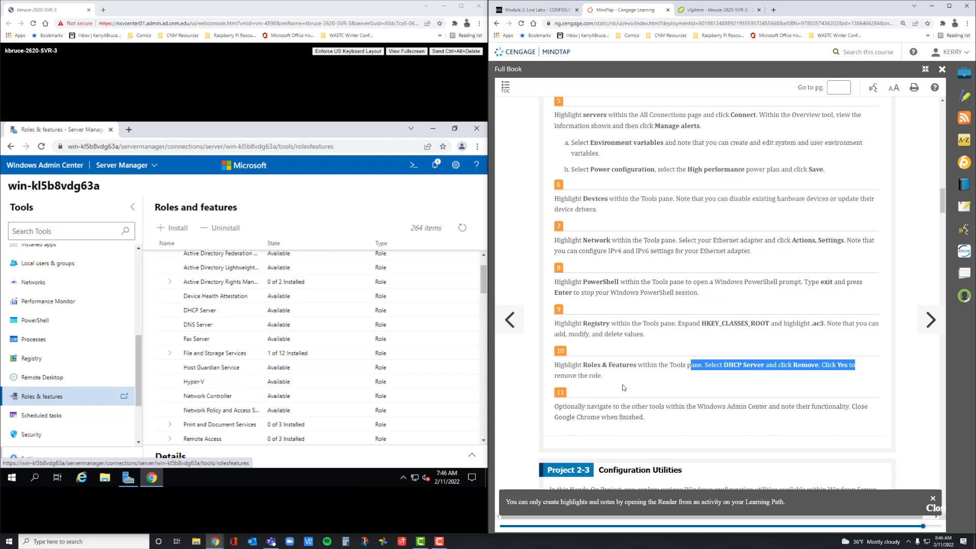
# Step: Highlight the DHCP Server removal instruction and return to the All connections list
pyautogui.click(730, 368)
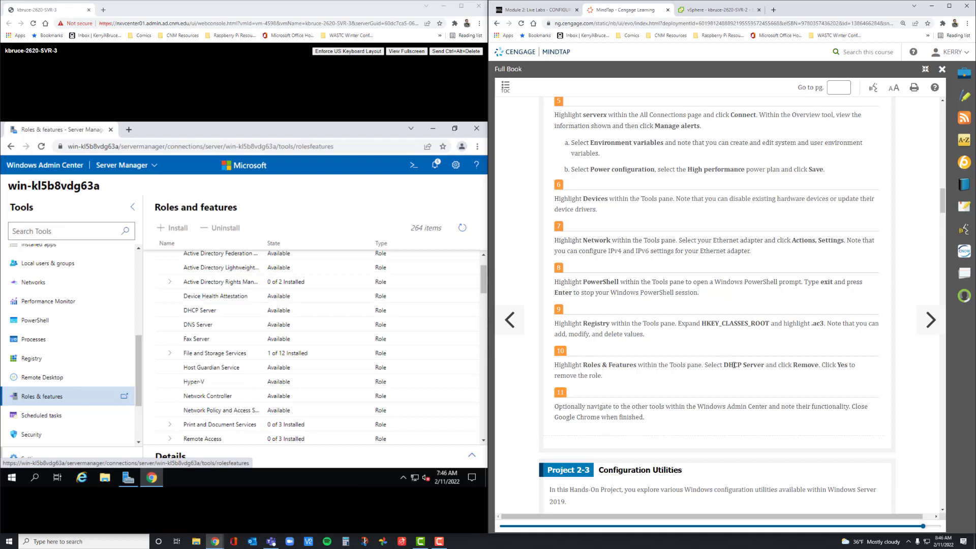
pyautogui.moveTo(734, 366); pyautogui.dragTo(847, 365)
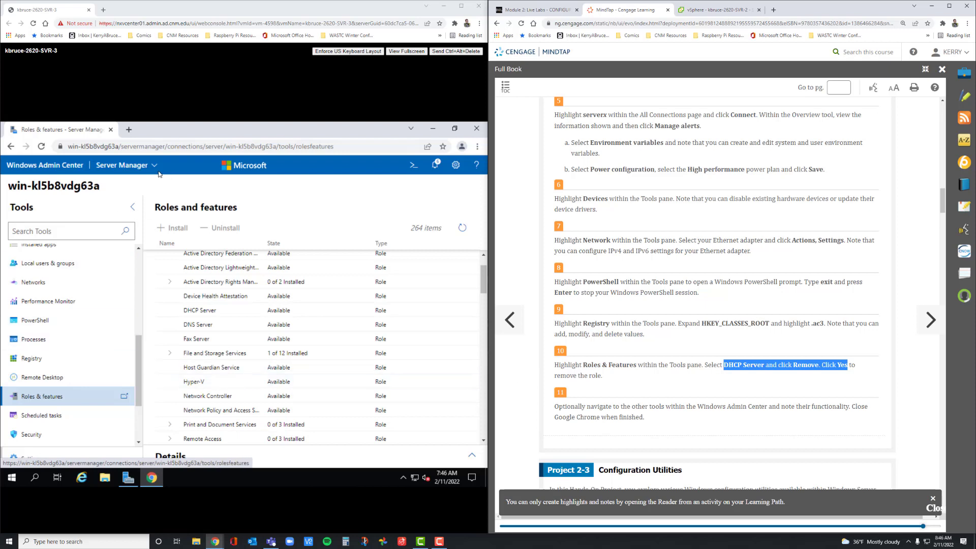
pyautogui.click(65, 166)
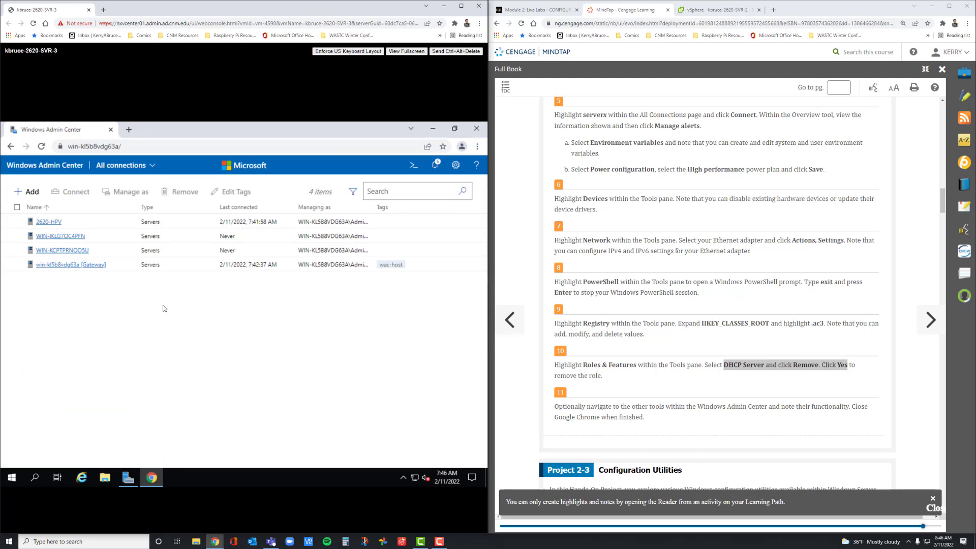
# Step: Check SVR-1 in the vSphere inventory, briefly open its web console, then open WIN-IKLG7OC4PFN's Overview
pyautogui.click(717, 10)
pyautogui.click(561, 213)
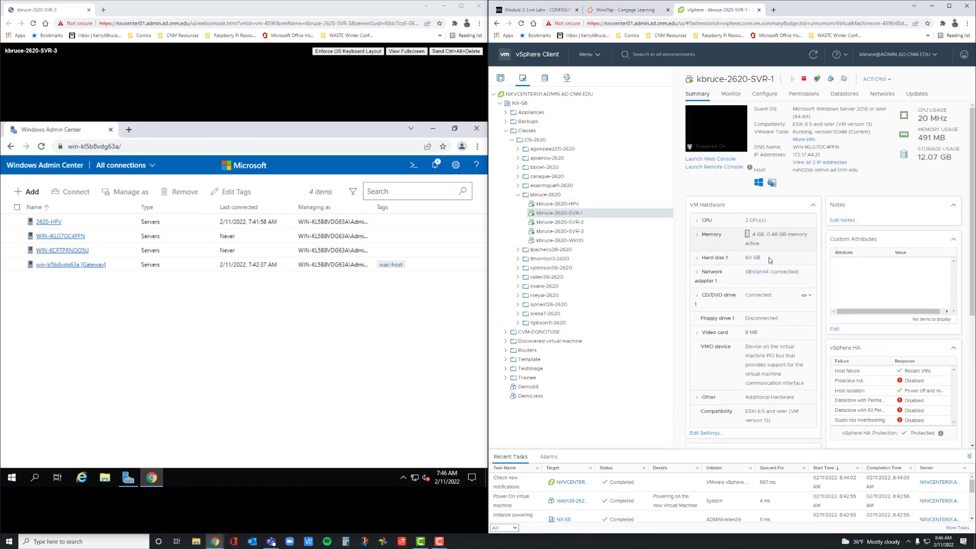
pyautogui.click(726, 146)
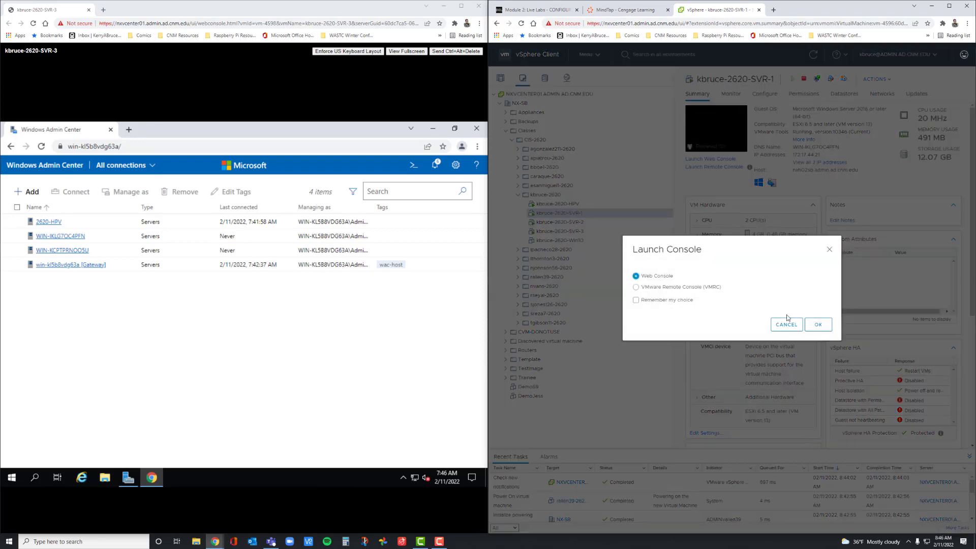
pyautogui.click(817, 324)
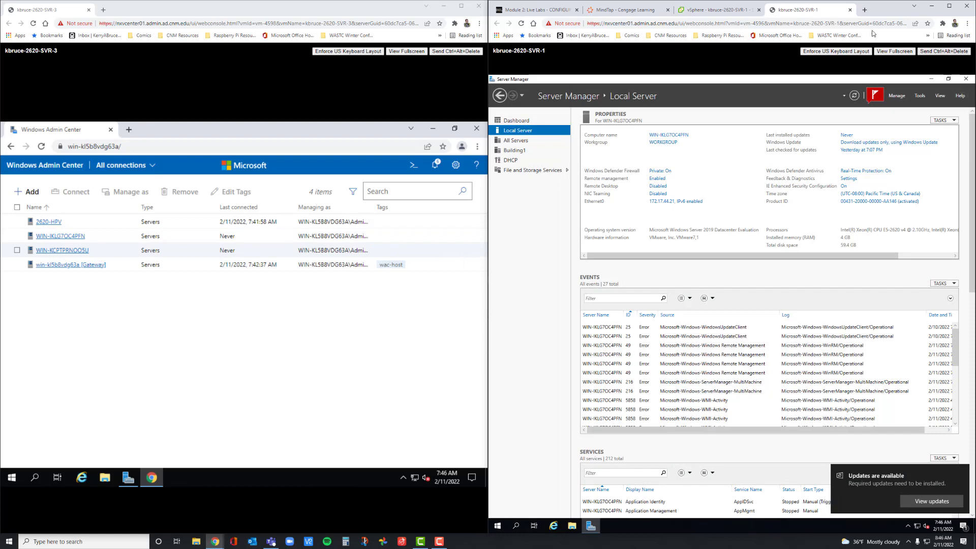
pyautogui.click(849, 10)
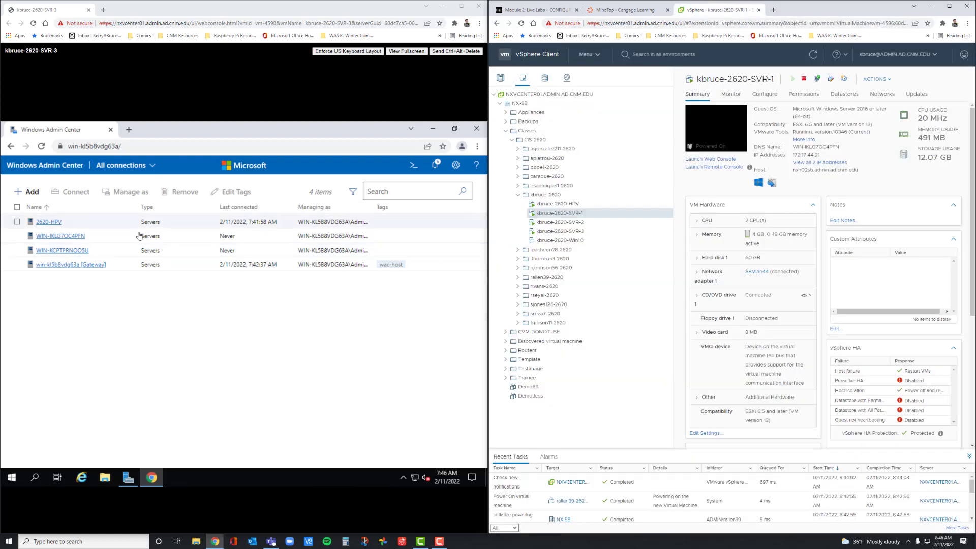
pyautogui.click(74, 237)
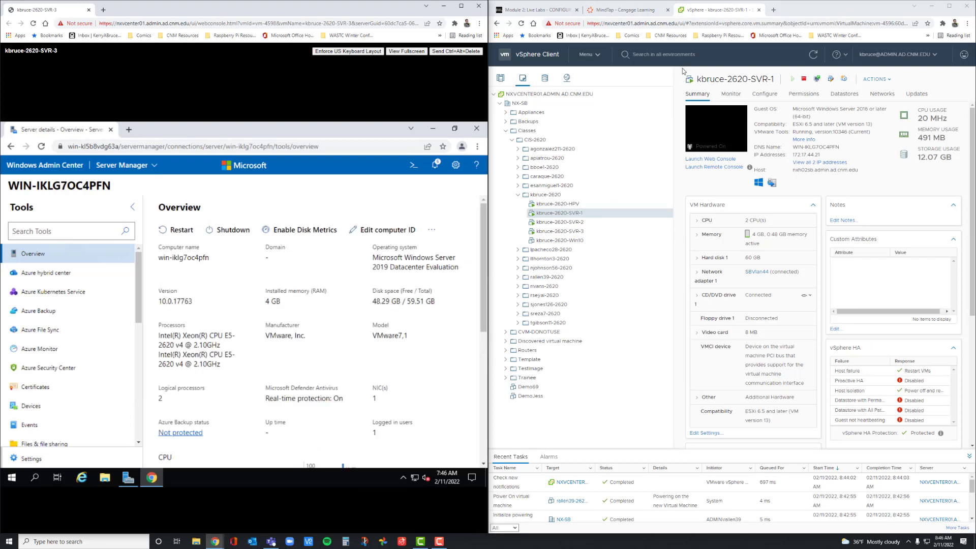
# Step: Check the lab instructions, then open WIN-IKLG7OC4PFN's Roles and features list
pyautogui.click(626, 9)
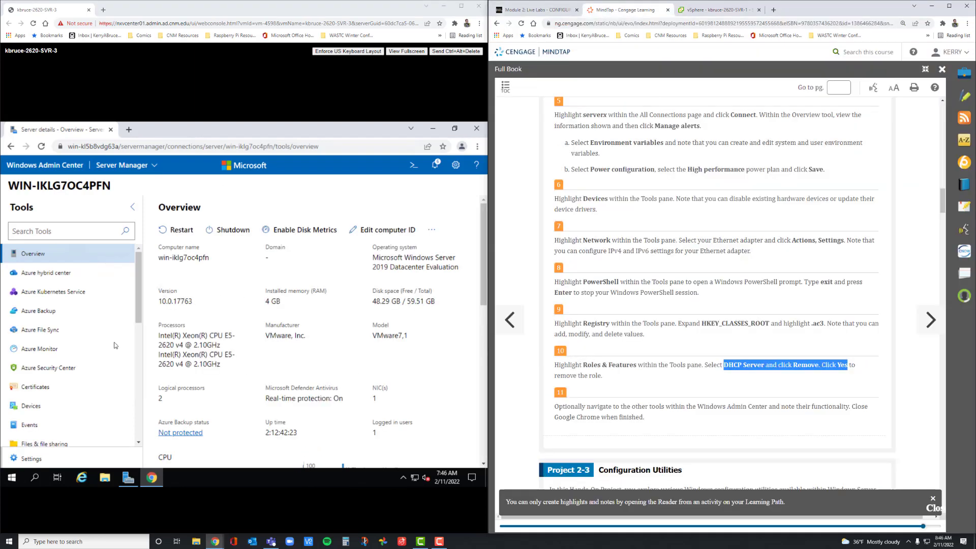
pyautogui.scroll(-6, 56, 336)
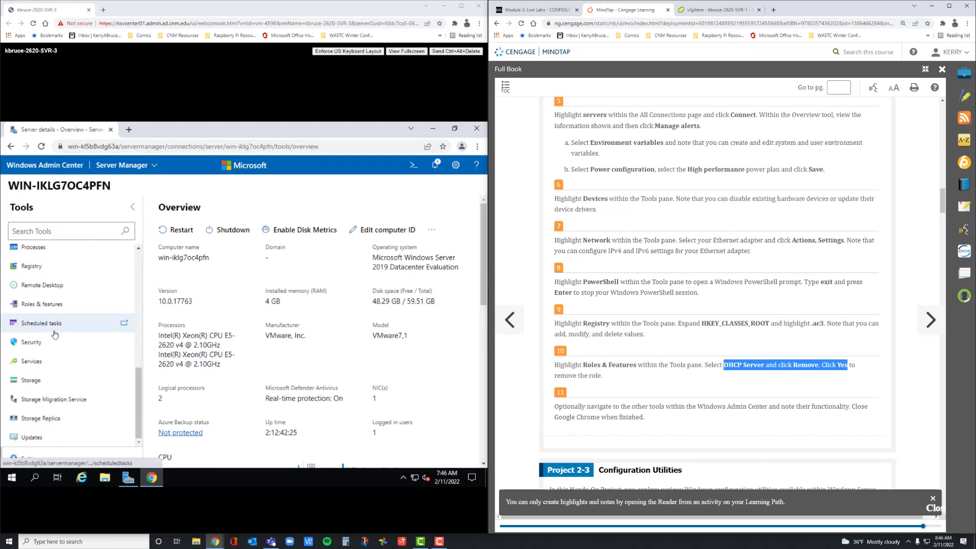
pyautogui.click(43, 305)
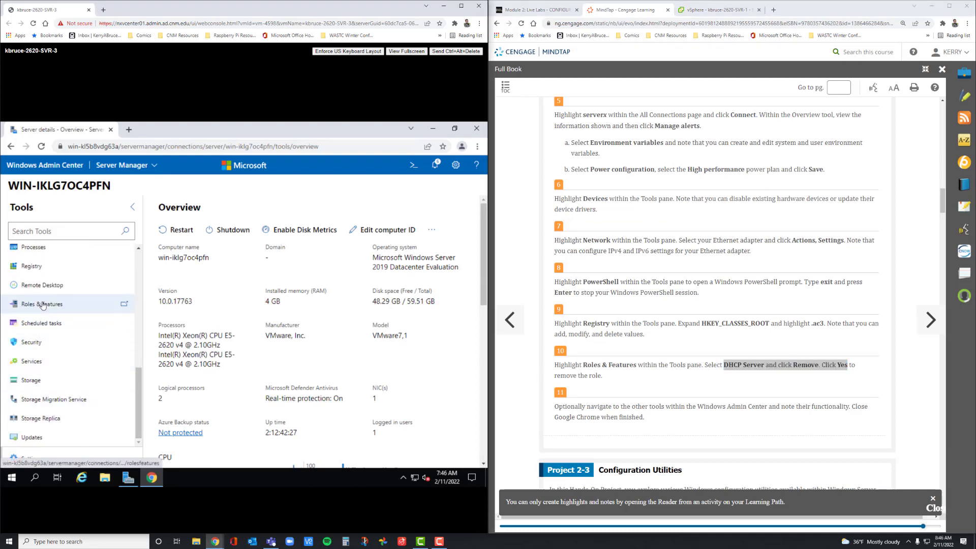
pyautogui.click(43, 306)
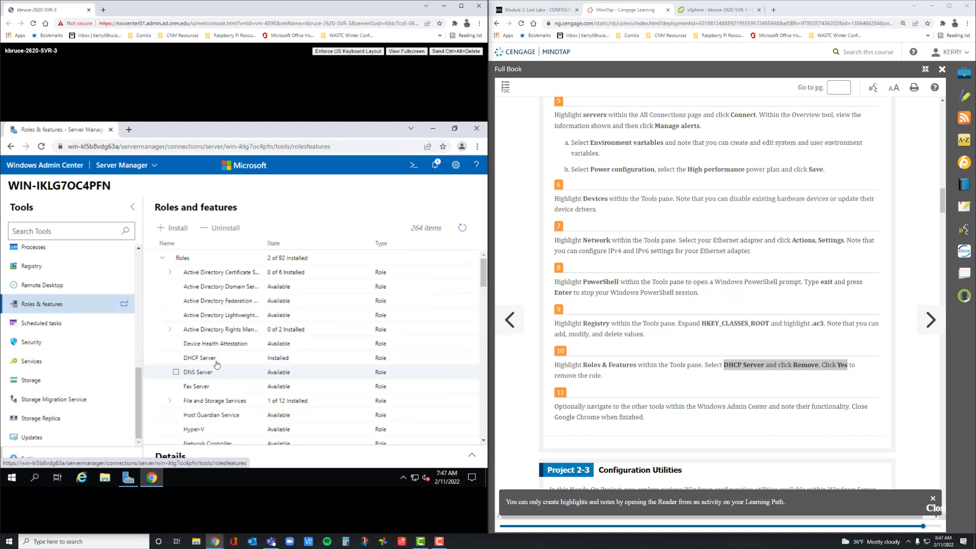
# Step: Select DHCP Server and uninstall it with 'Reboot the server automatically, if required' checked
pyautogui.click(216, 361)
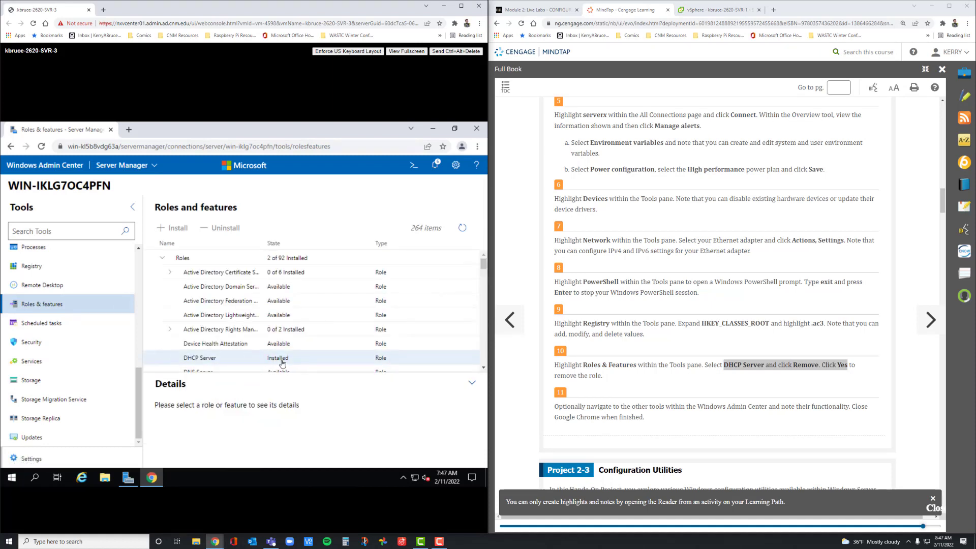
pyautogui.click(178, 360)
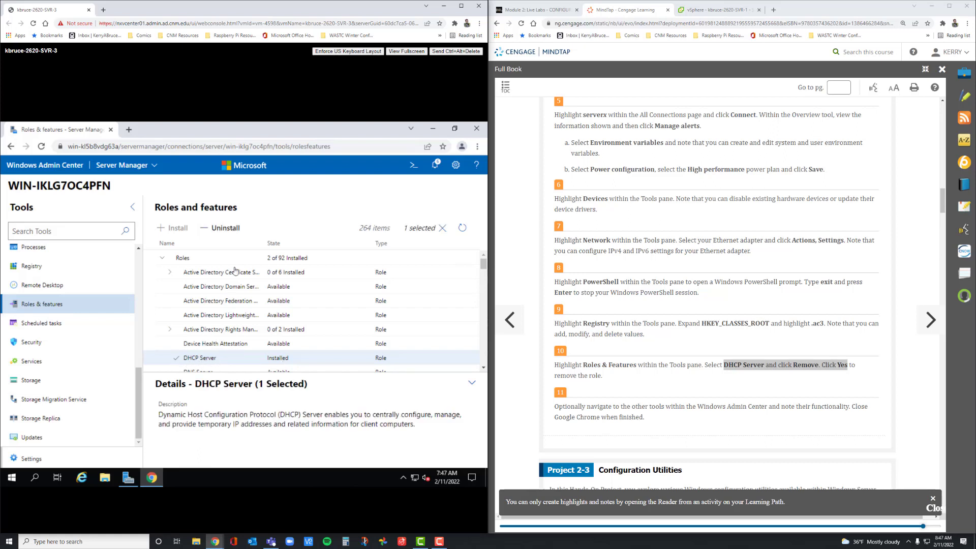
pyautogui.click(225, 229)
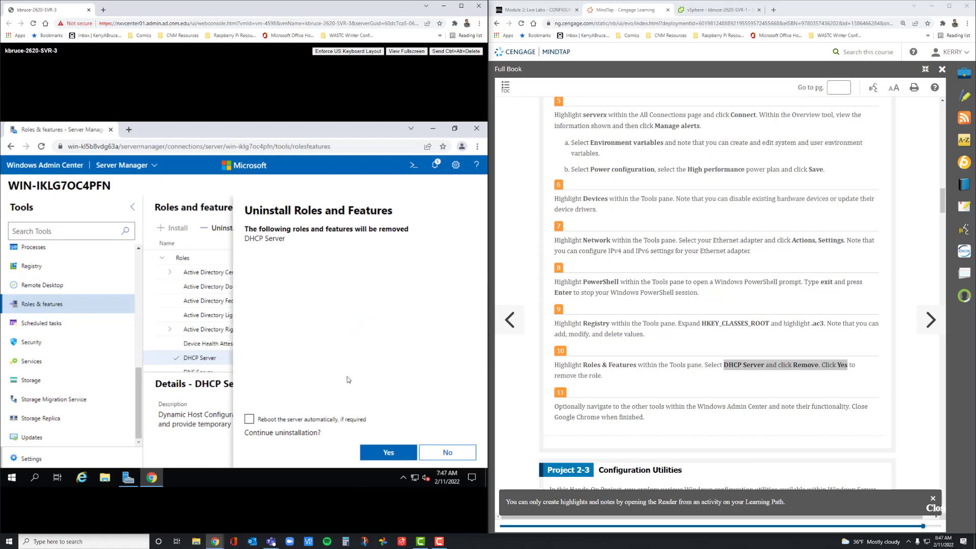
pyautogui.click(250, 420)
pyautogui.click(381, 453)
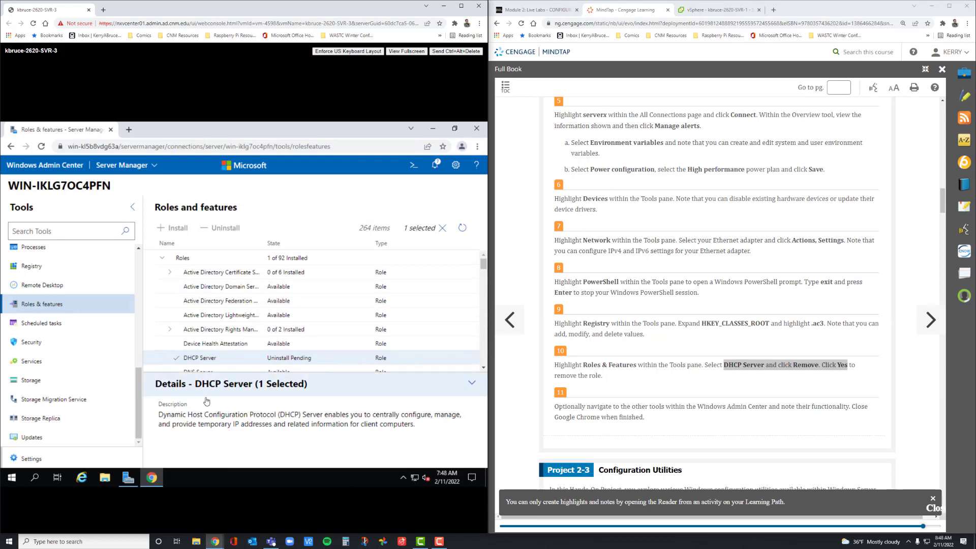
# Step: Launch SVR-1's Web Console from its vSphere summary
pyautogui.click(712, 11)
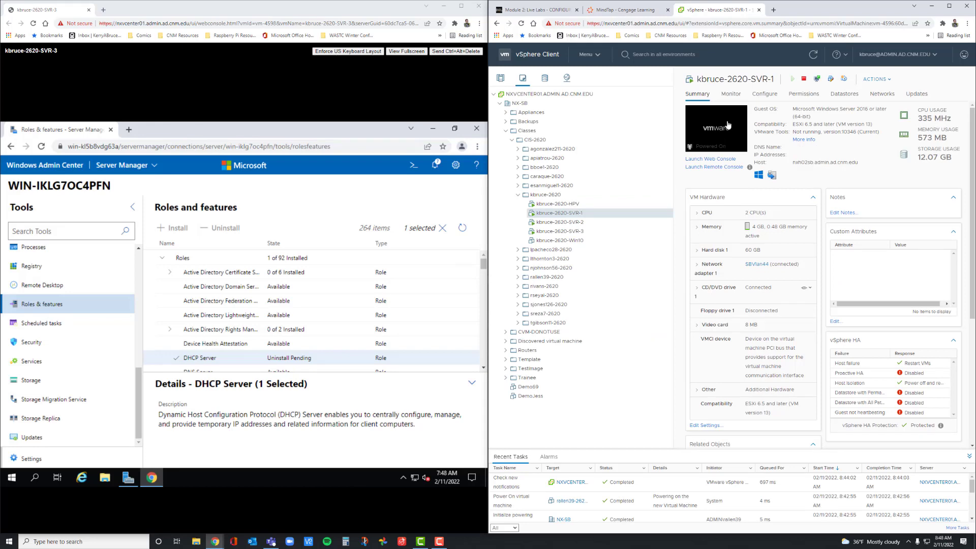
pyautogui.click(695, 149)
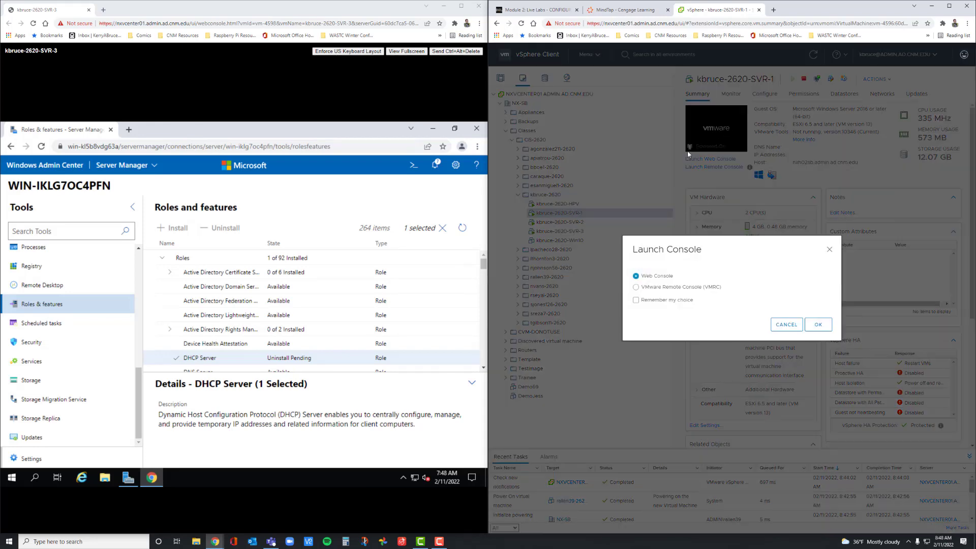
pyautogui.click(816, 325)
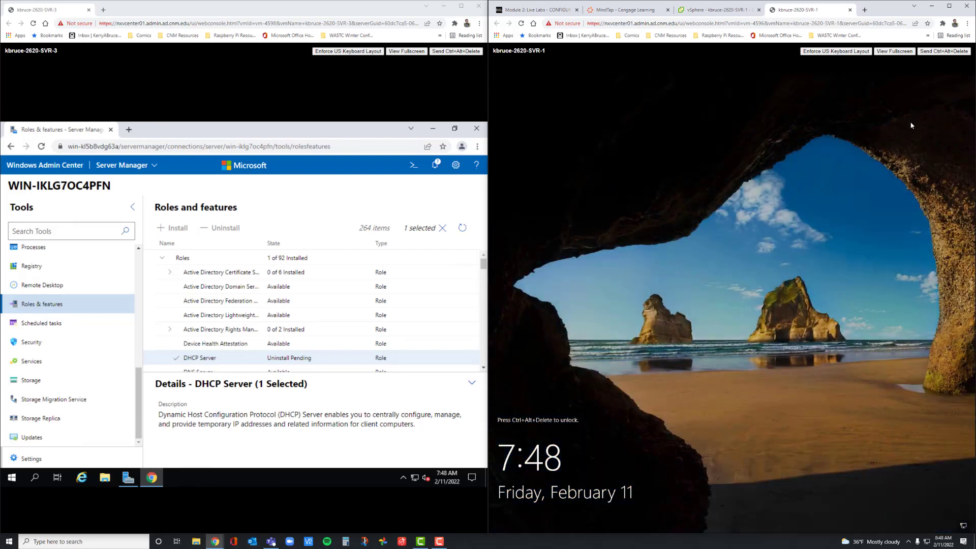
# Step: Send Ctrl+Alt+Delete and sign in as Administrator with the account password
pyautogui.click(944, 51)
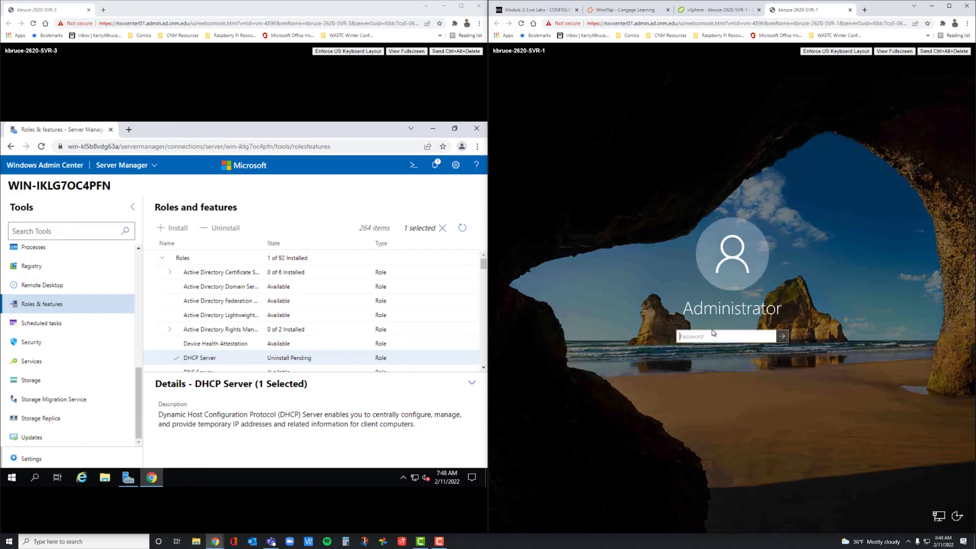
pyautogui.write('Password01')
pyautogui.press('Return')
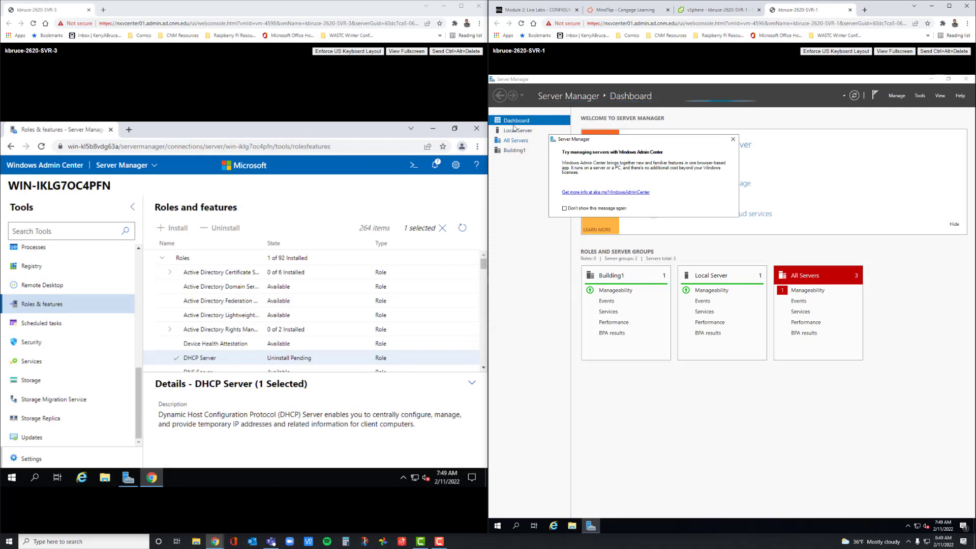
# Step: Dismiss the Windows Admin Center notice and start Manage > Add Roles and Features
pyautogui.click(733, 141)
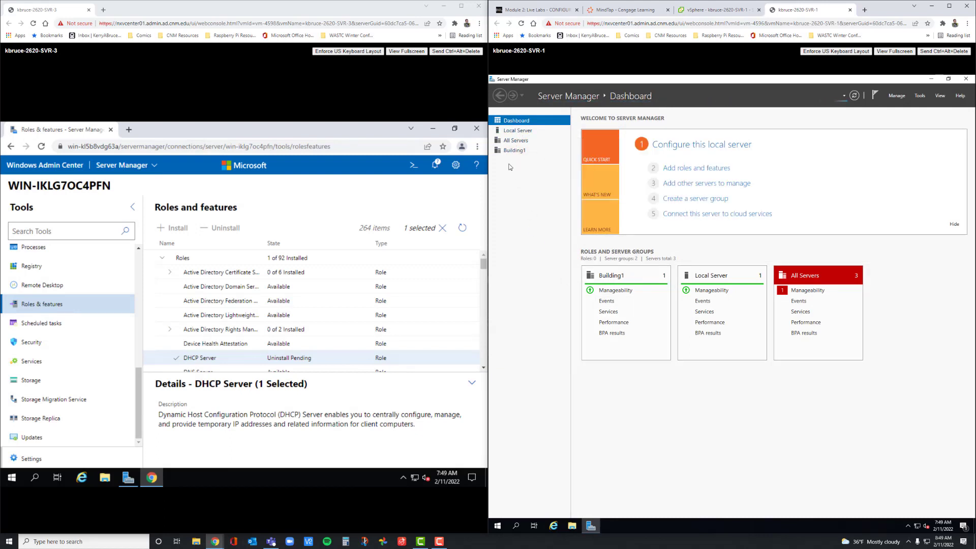
pyautogui.click(921, 97)
pyautogui.click(921, 97)
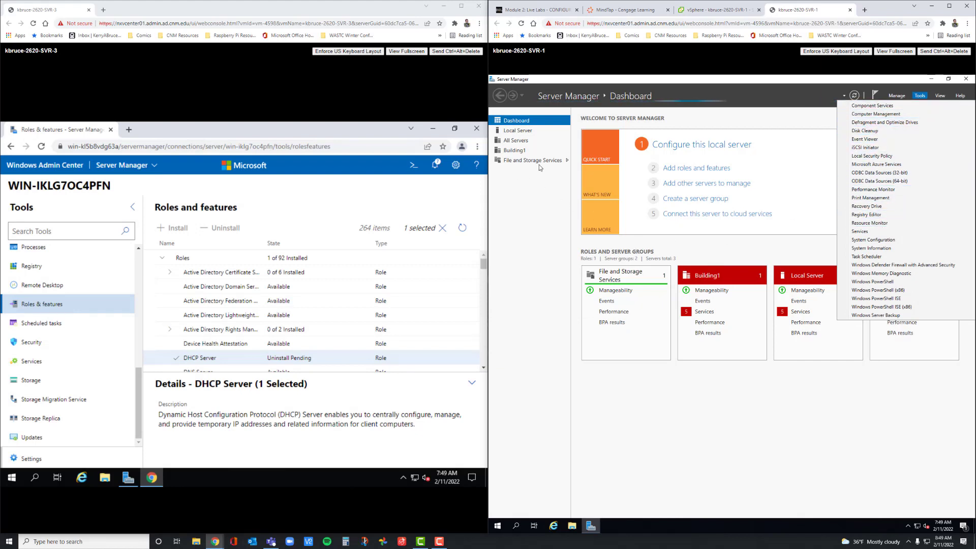
pyautogui.click(898, 96)
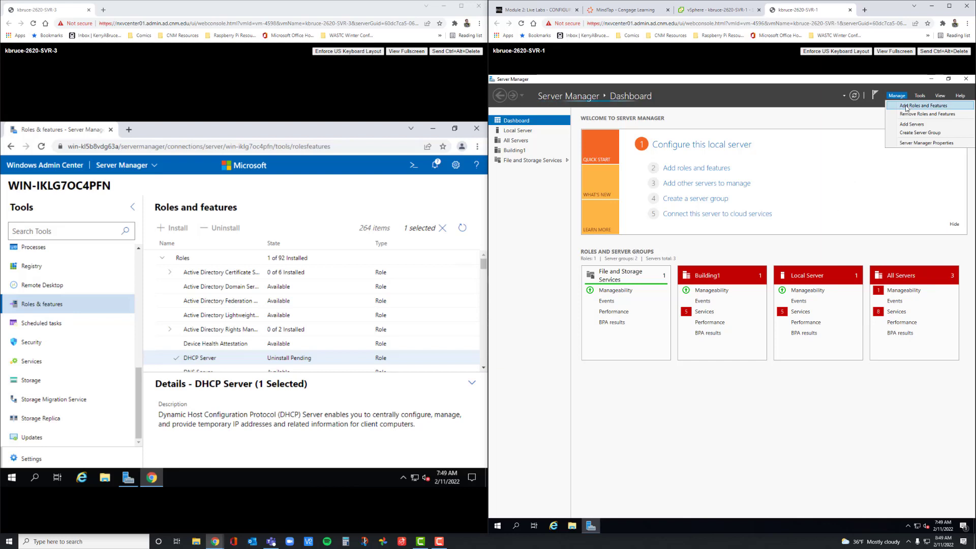
pyautogui.click(907, 106)
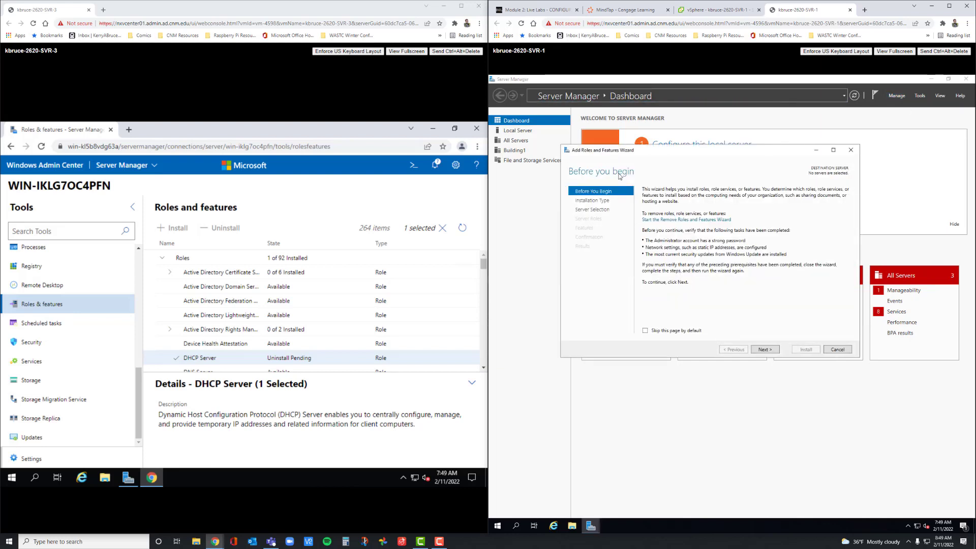
# Step: Advance the wizard, choose WIN-IKLG7OC4PFN as destination server, then cancel it
pyautogui.click(771, 352)
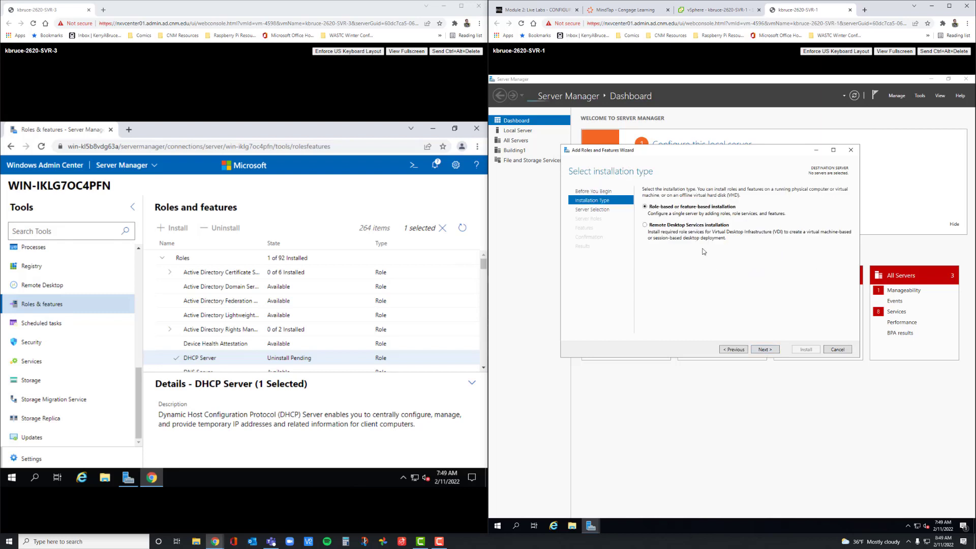
pyautogui.click(772, 350)
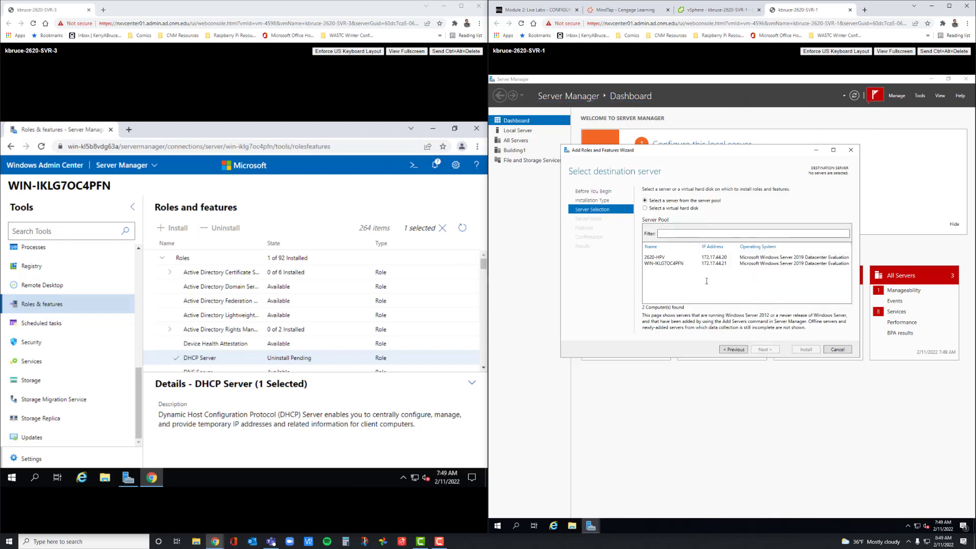
pyautogui.click(663, 264)
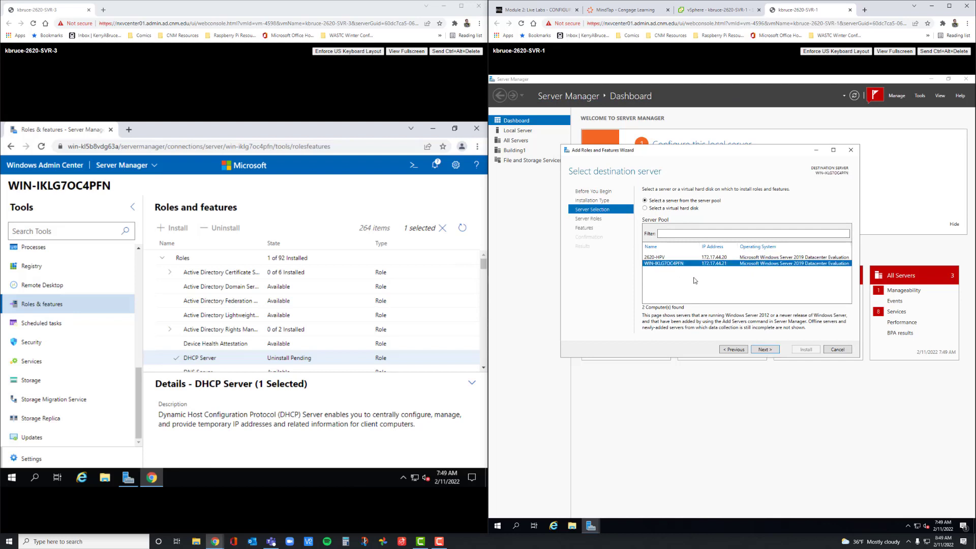
pyautogui.click(772, 350)
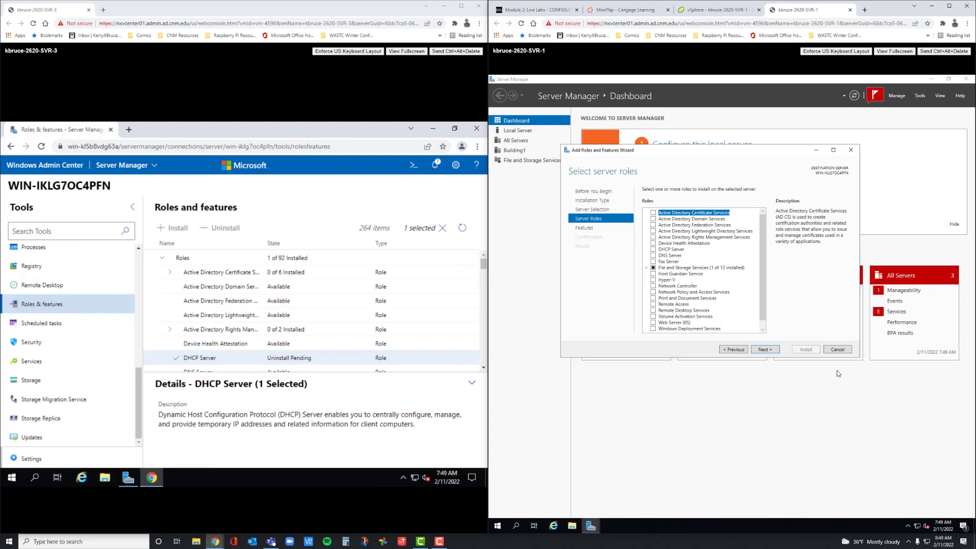
pyautogui.click(843, 351)
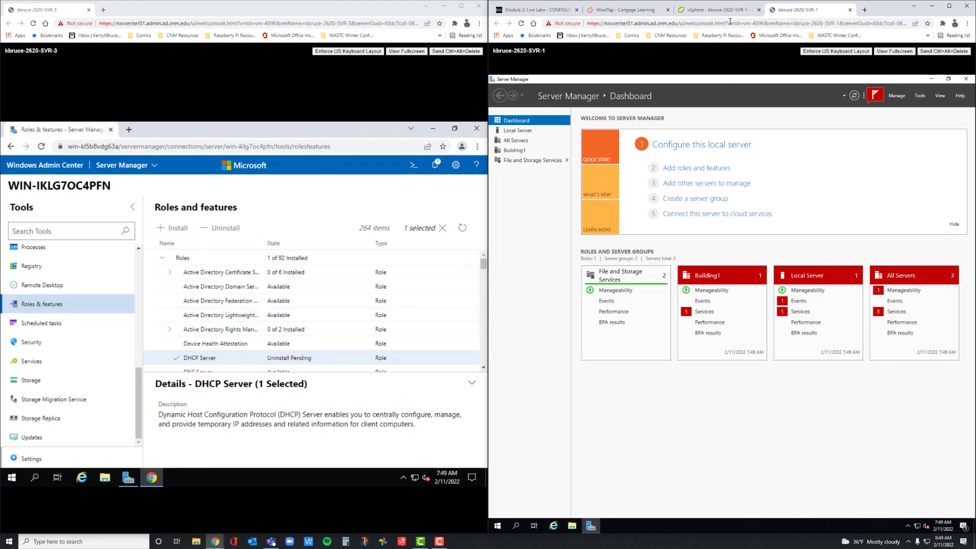
# Step: View WIN-IKLG7OC4PFN's Services and Security tools, then go back to All connections
pyautogui.click(637, 12)
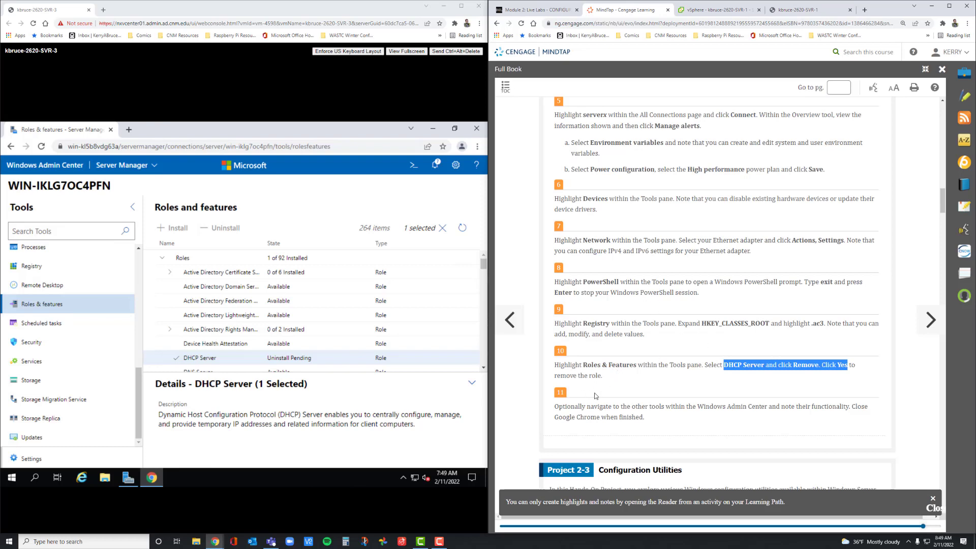
pyautogui.scroll(-1, 597, 396)
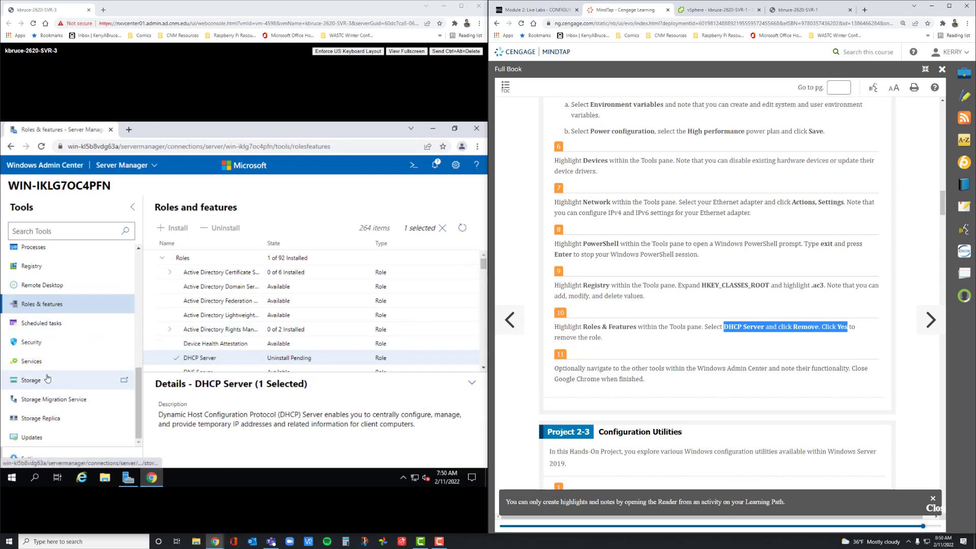
pyautogui.click(34, 360)
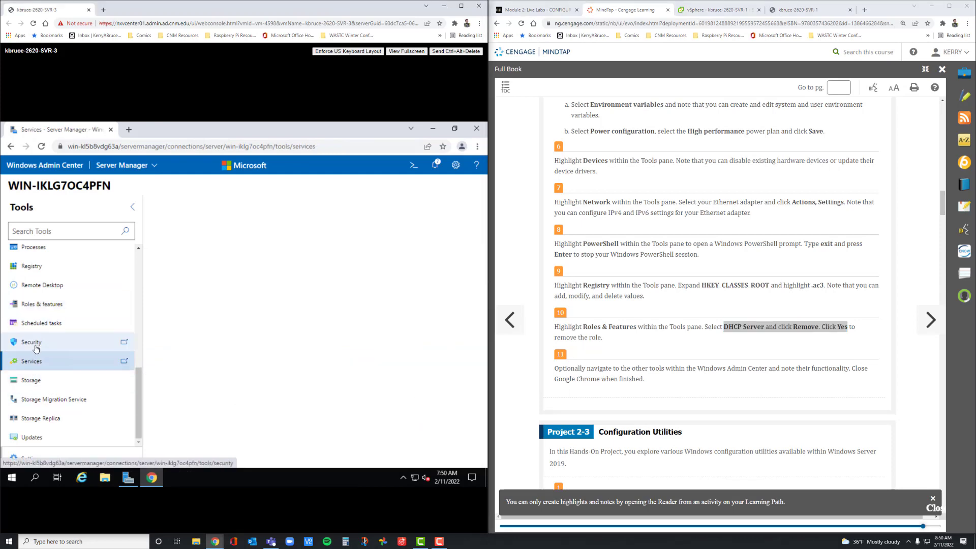
pyautogui.click(32, 342)
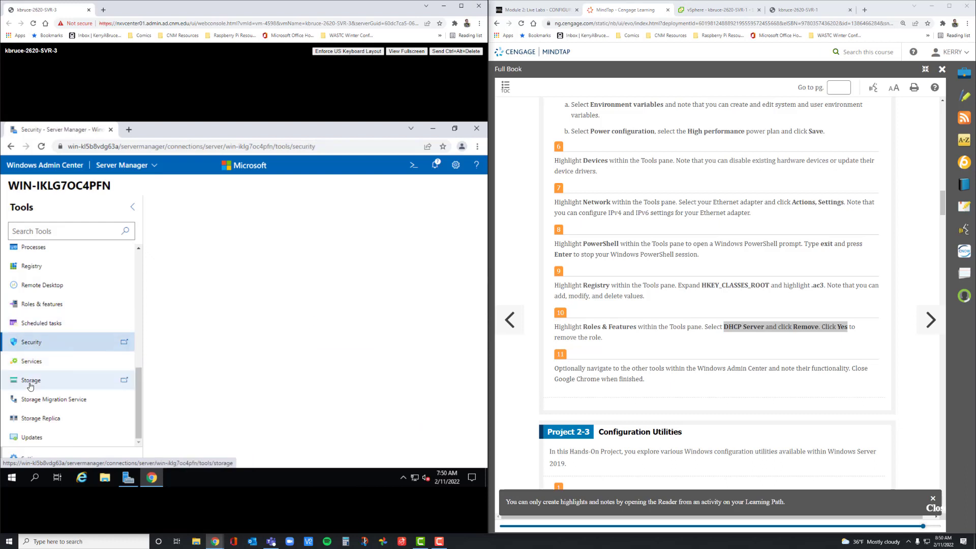
pyautogui.scroll(5, 42, 291)
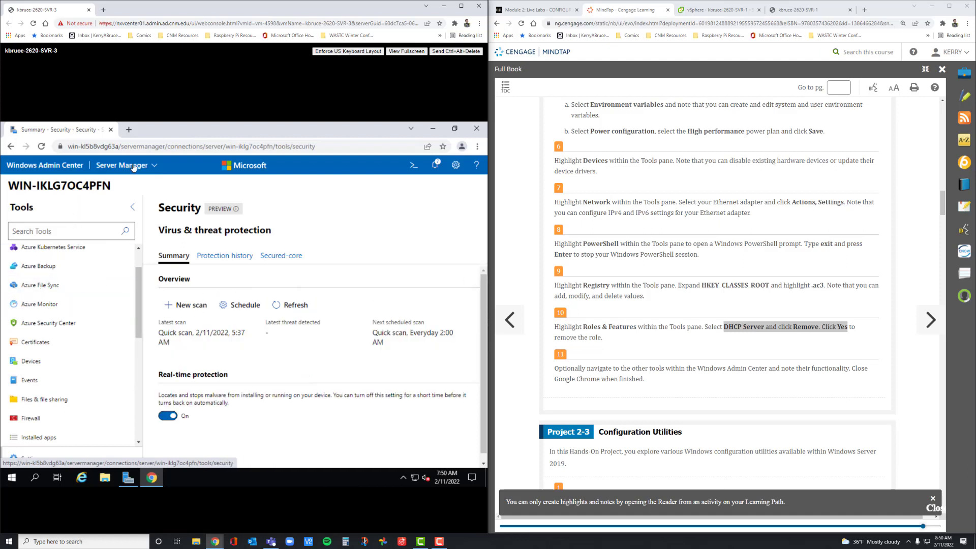
pyautogui.click(66, 169)
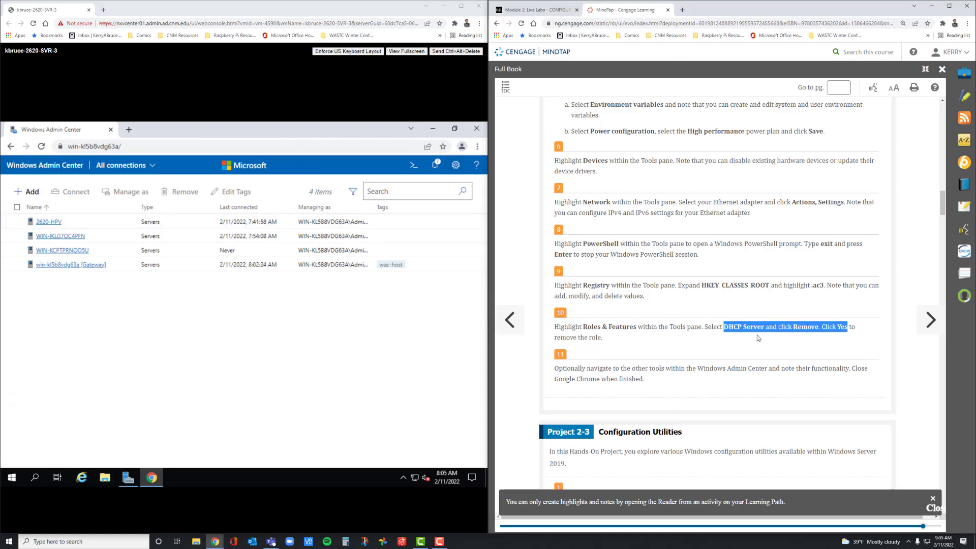
# Step: Deselect the highlighted Roles & Features instruction text and scroll back up the page
pyautogui.click(754, 338)
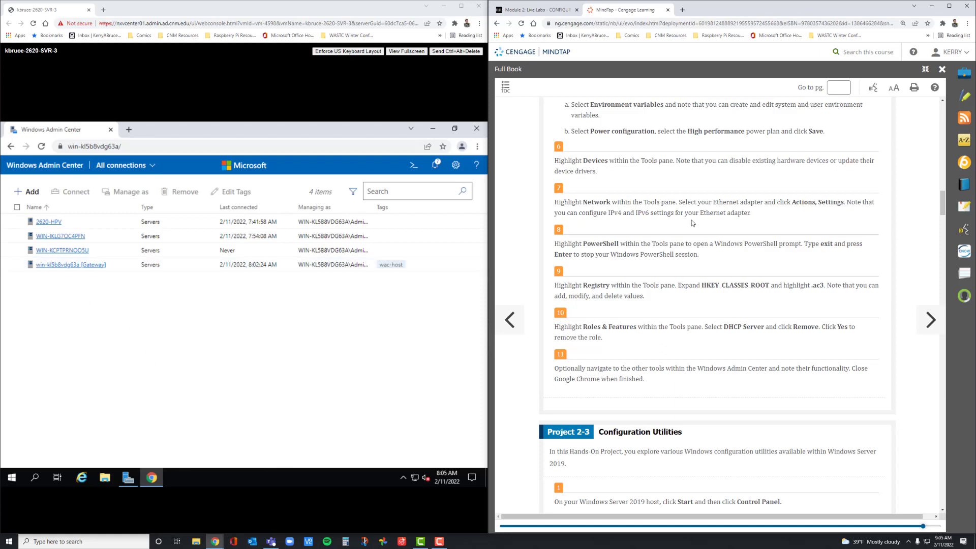
pyautogui.scroll(1, 666, 330)
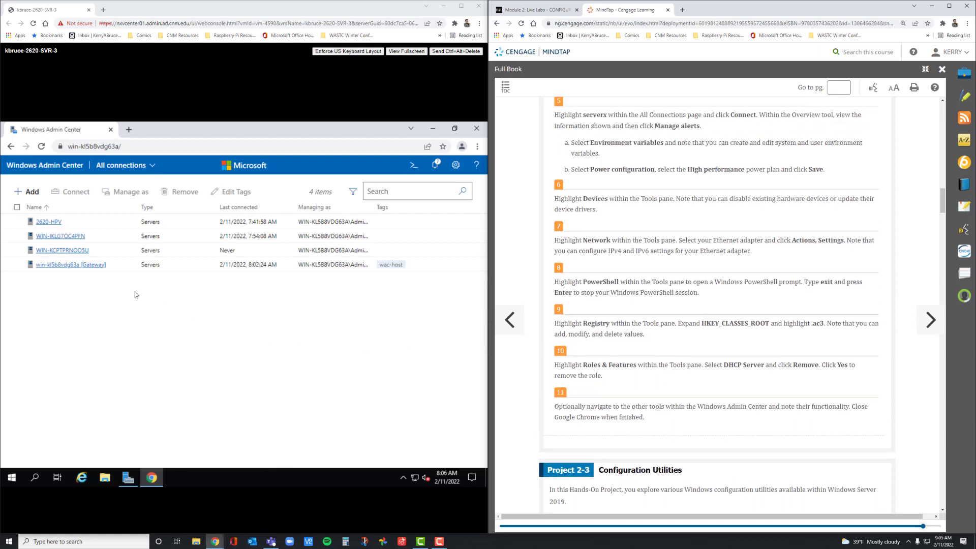